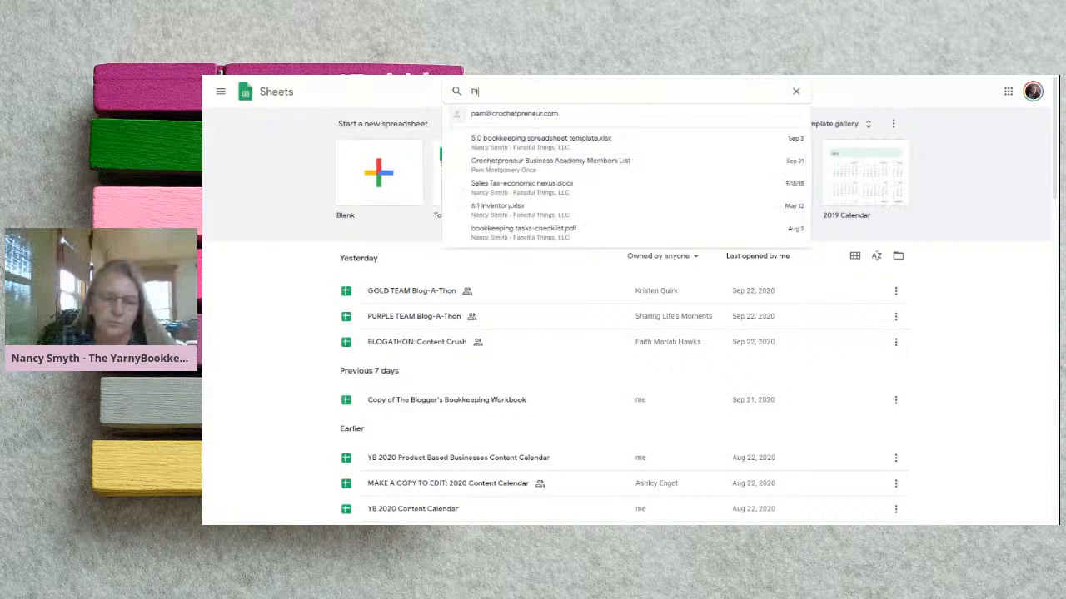
# Search the spreadsheet files for "Planner pages", then clear the search and return to the home list
pyautogui.write('pages')
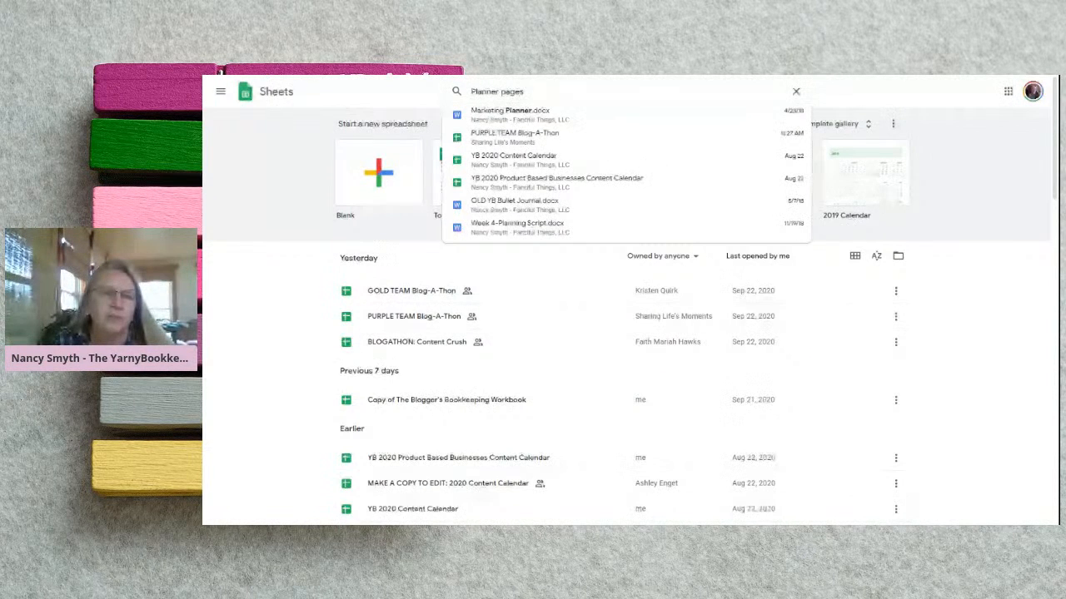
pyautogui.press('Return')
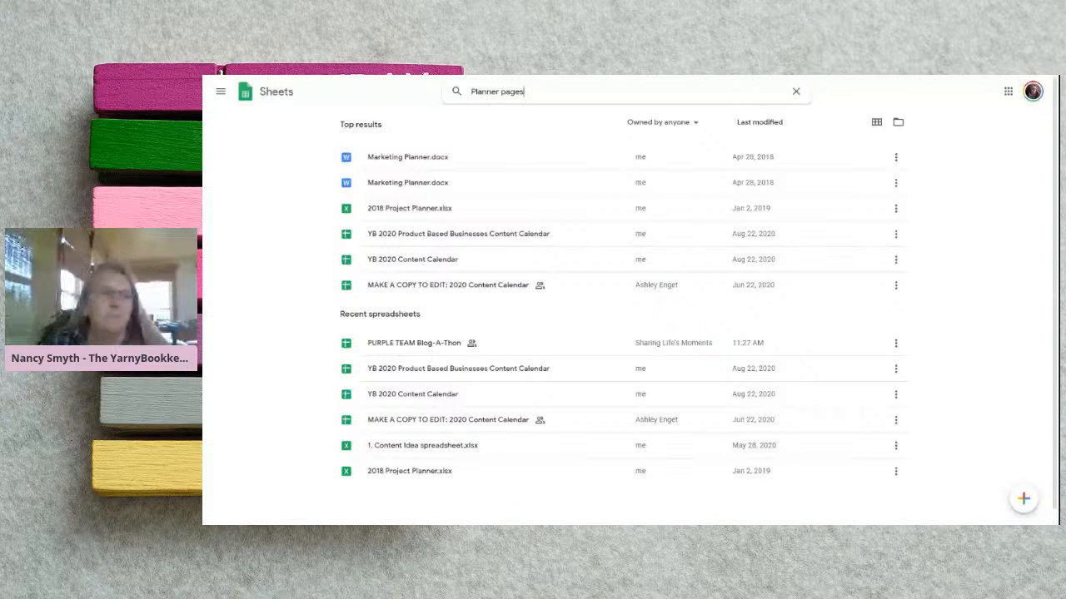
pyautogui.click(473, 92)
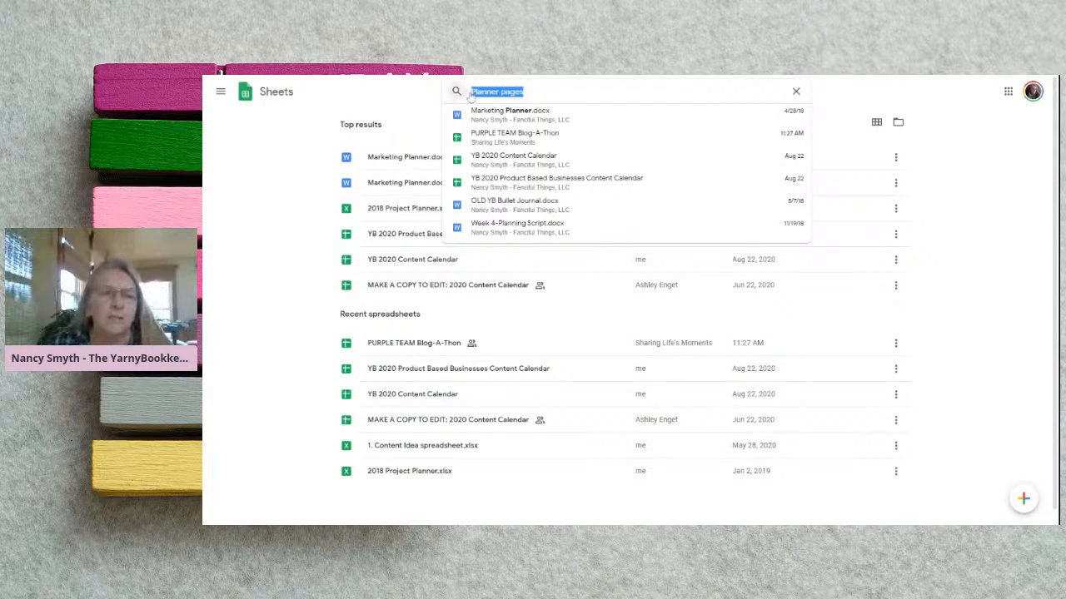
pyautogui.press('BackSpace')
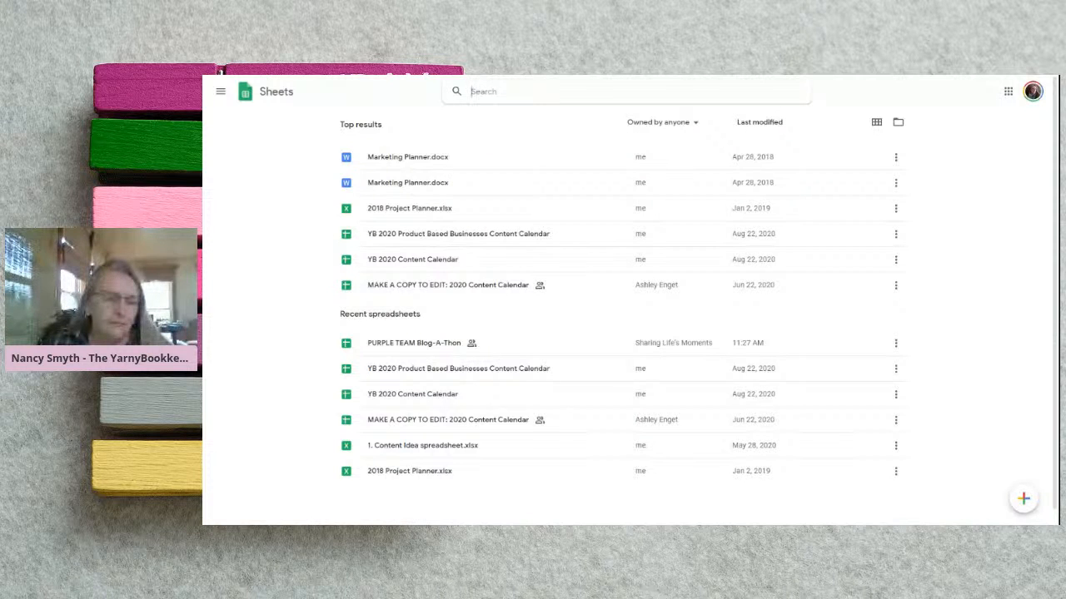
pyautogui.press('Return')
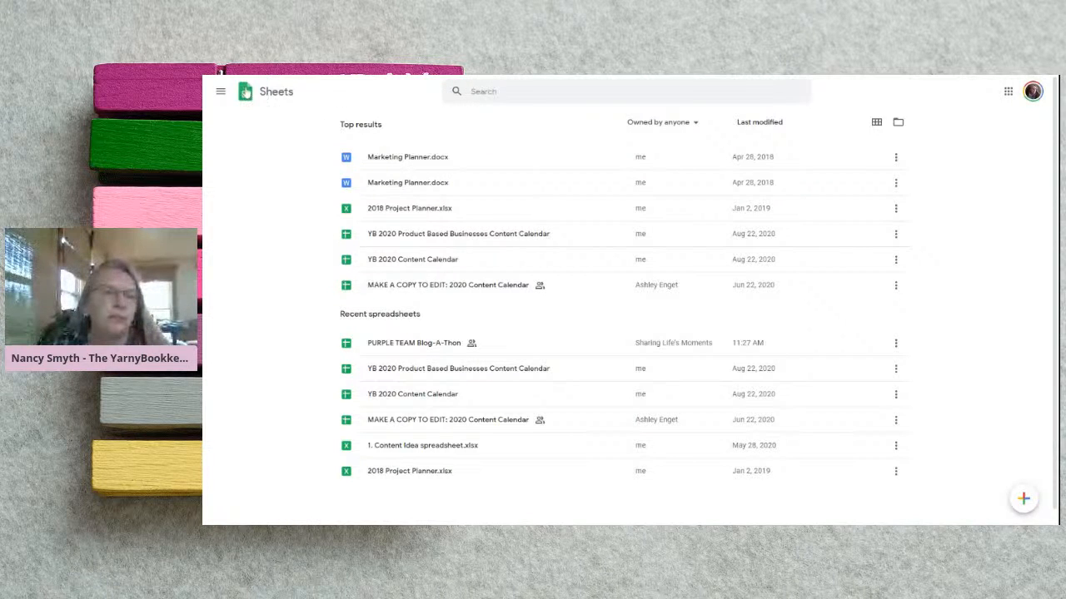
pyautogui.click(242, 93)
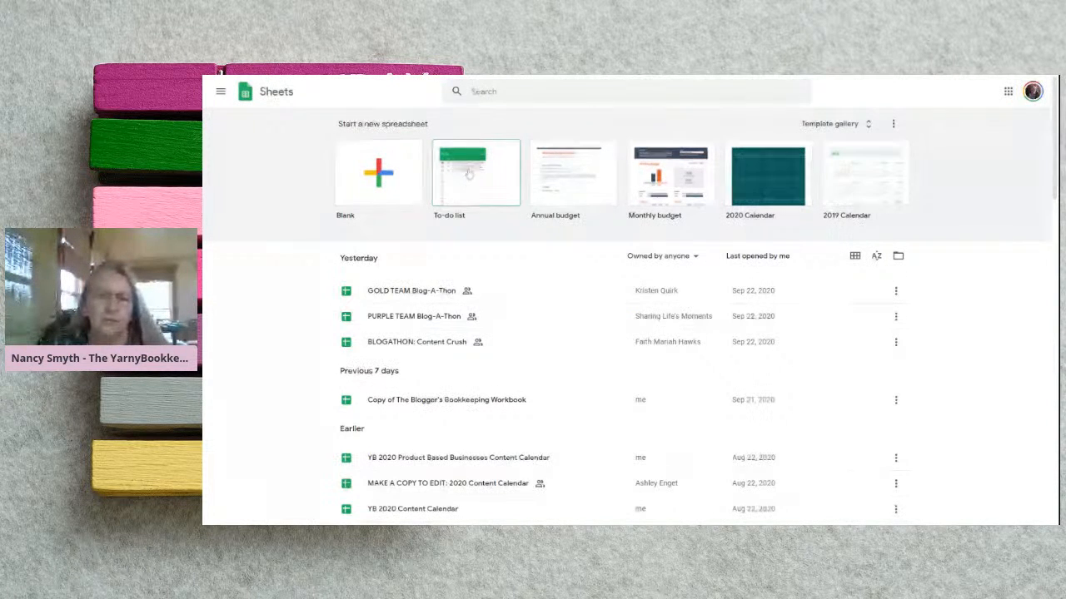
# Browse the template gallery and create a new blank spreadsheet from it
pyautogui.click(865, 129)
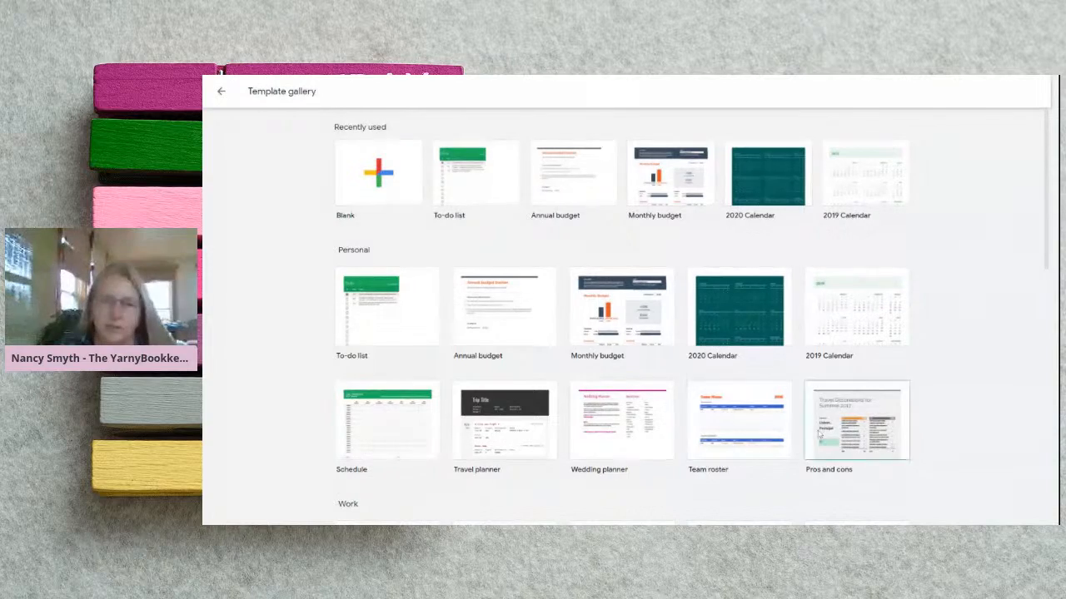
pyautogui.moveTo(1047, 254)
pyautogui.mouseDown()
pyautogui.moveTo(1039, 509)
pyautogui.moveTo(1037, 246)
pyautogui.mouseUp()
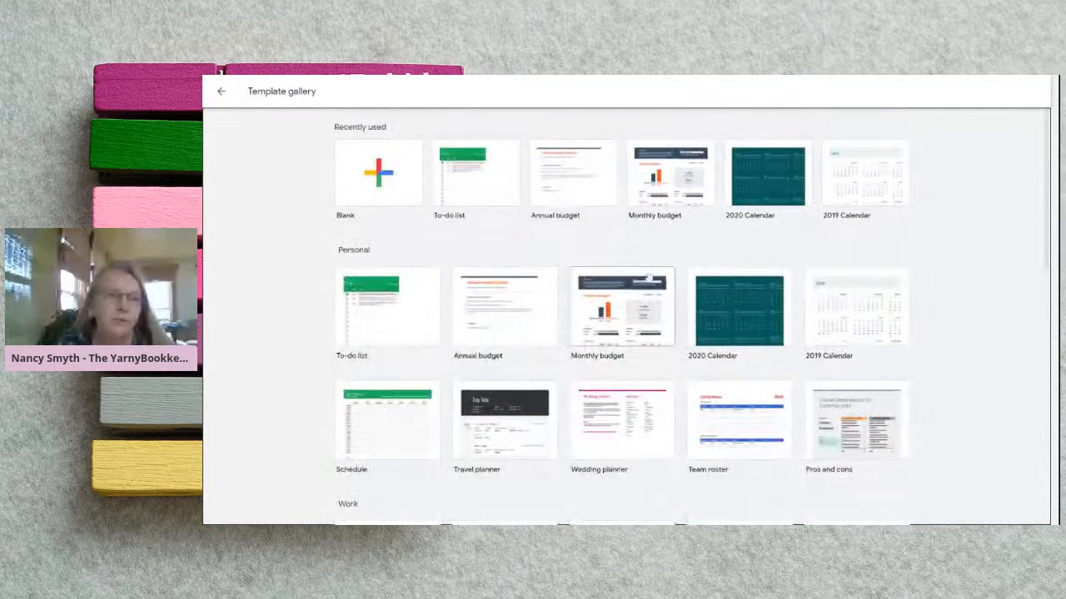
pyautogui.click(377, 177)
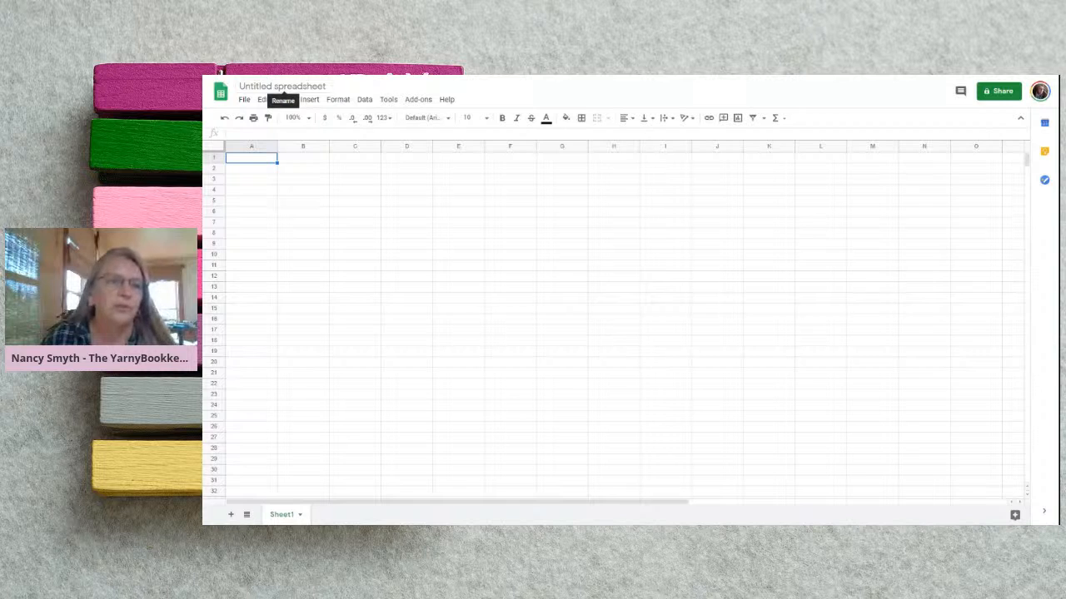
# Rename the untitled spreadsheet to "To Do List Planner"
pyautogui.click(284, 86)
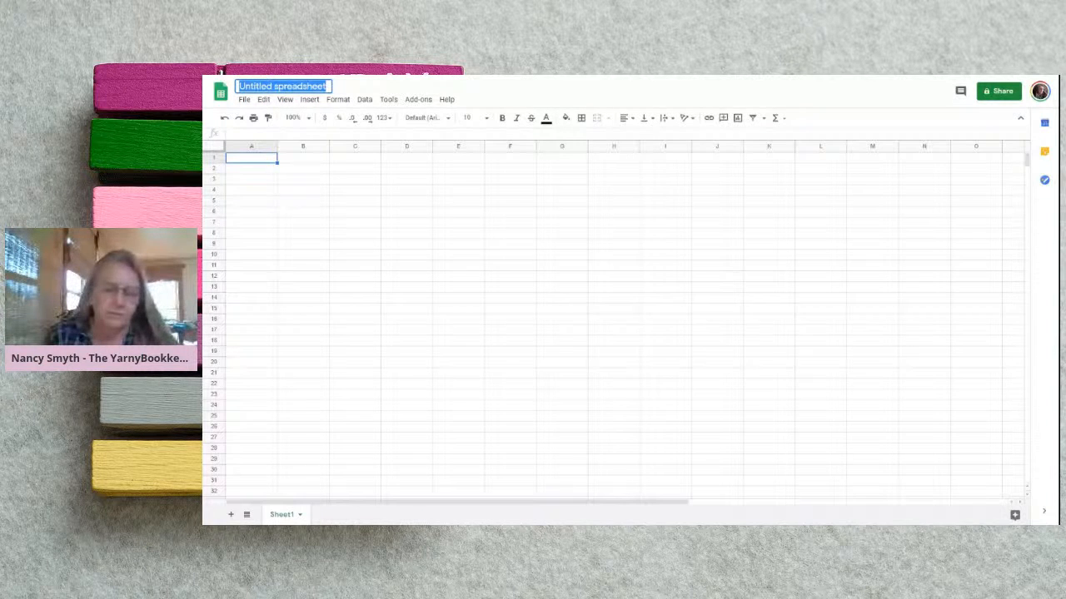
pyautogui.write('T')
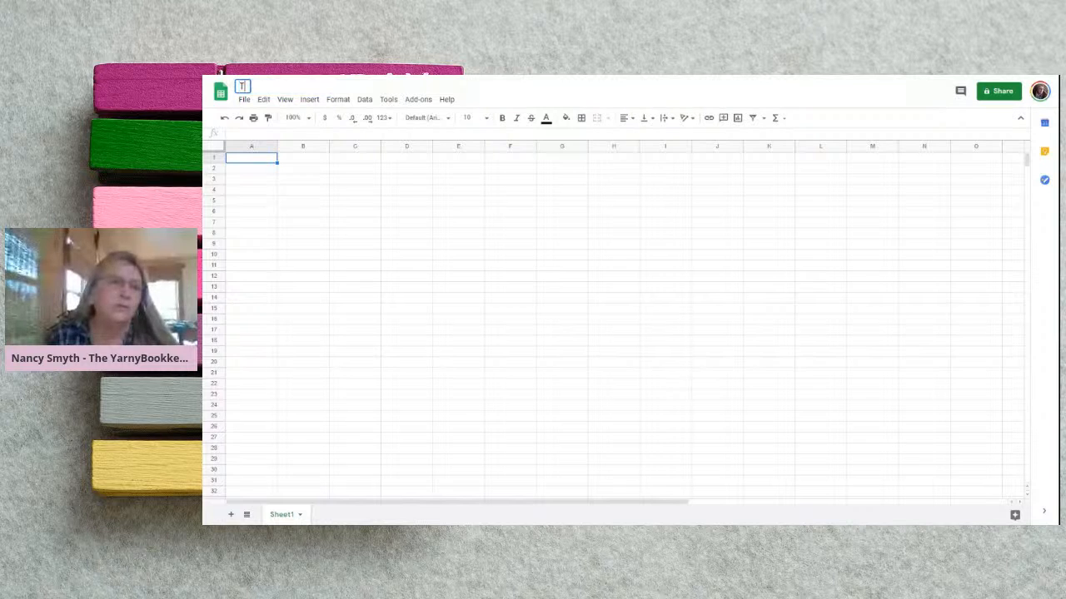
pyautogui.write('o Do')
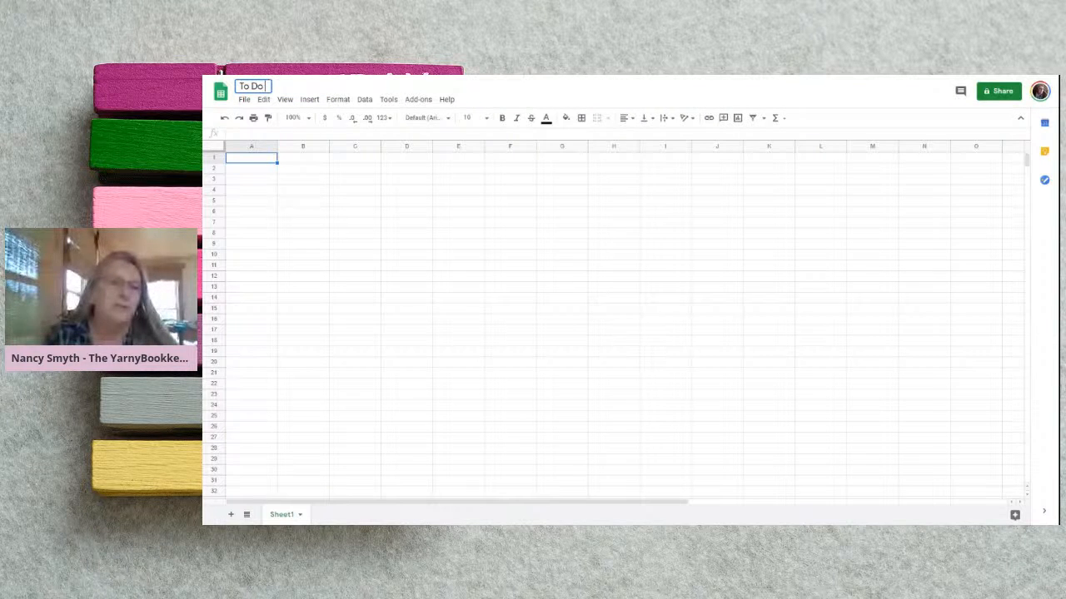
pyautogui.write(' List Planner')
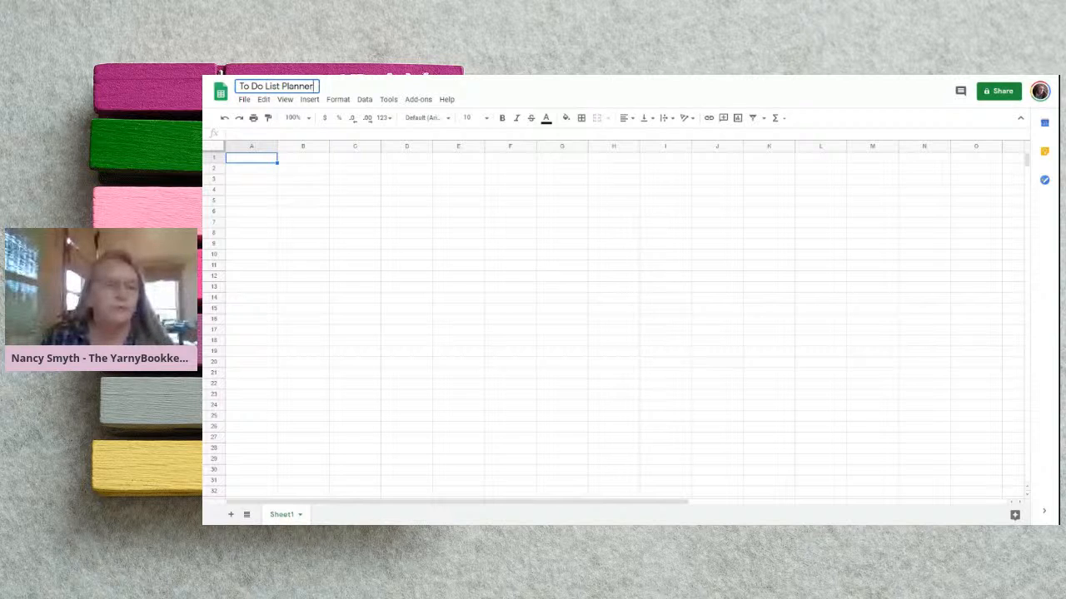
pyautogui.click(346, 299)
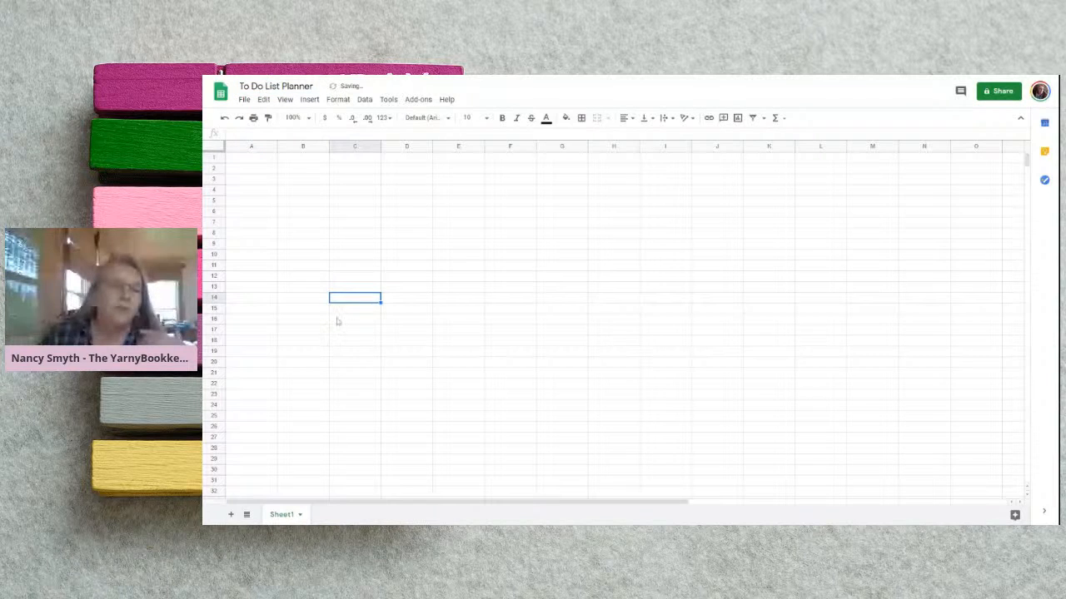
# Enter the column headers "Description" in cell B4 and "Due Date" in cell C4
pyautogui.click(238, 192)
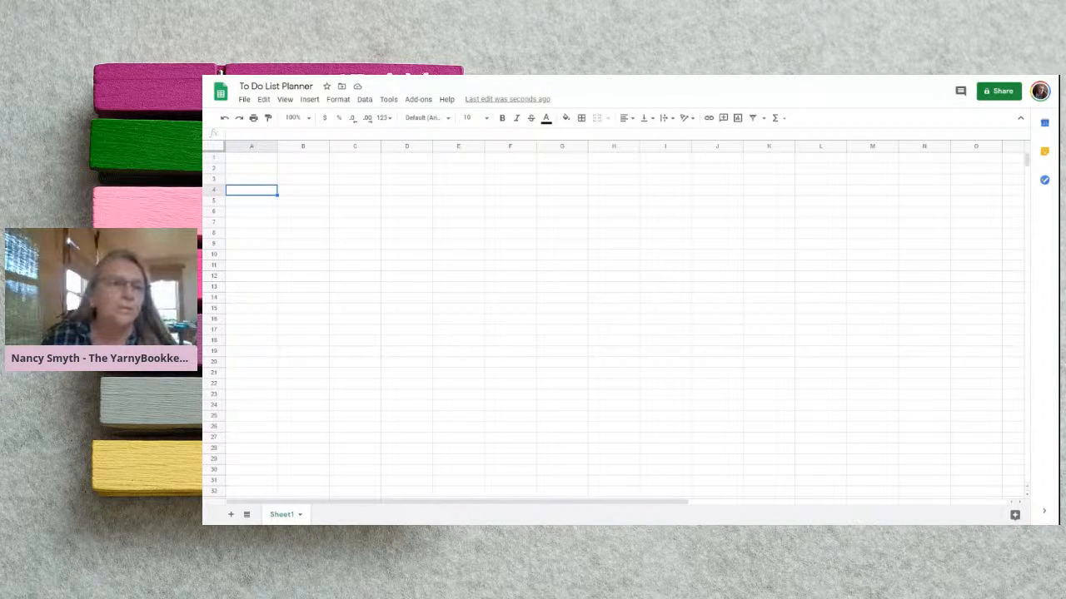
pyautogui.click(301, 195)
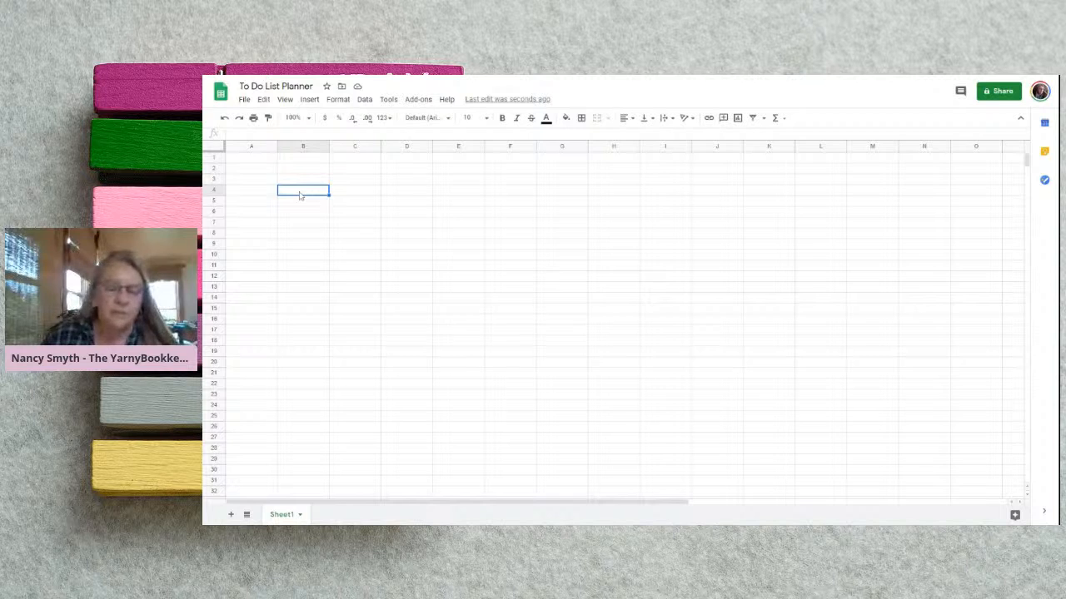
pyautogui.write('D')
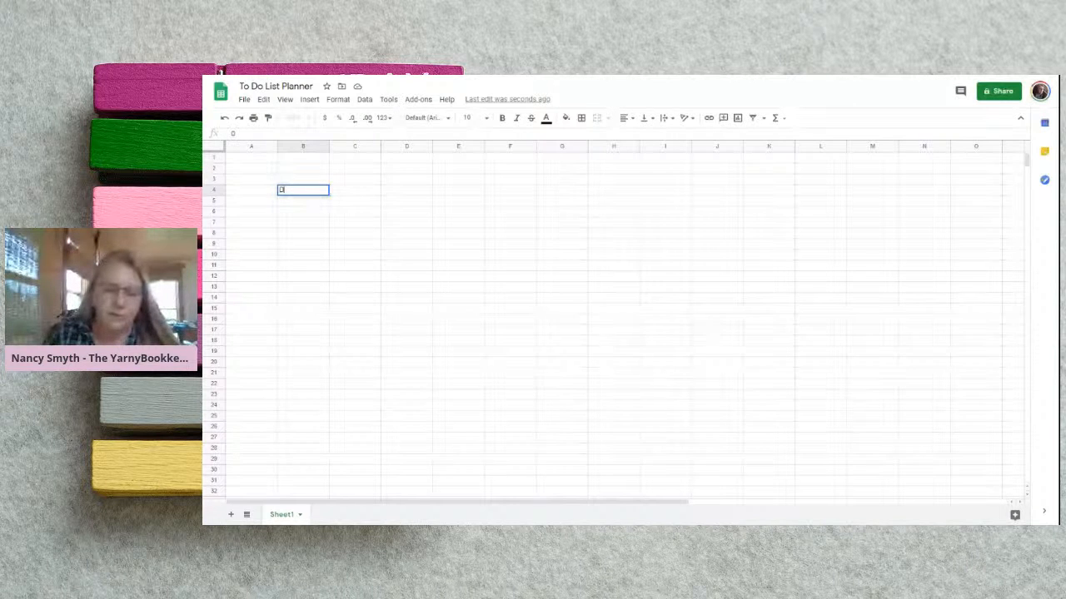
pyautogui.write('escription')
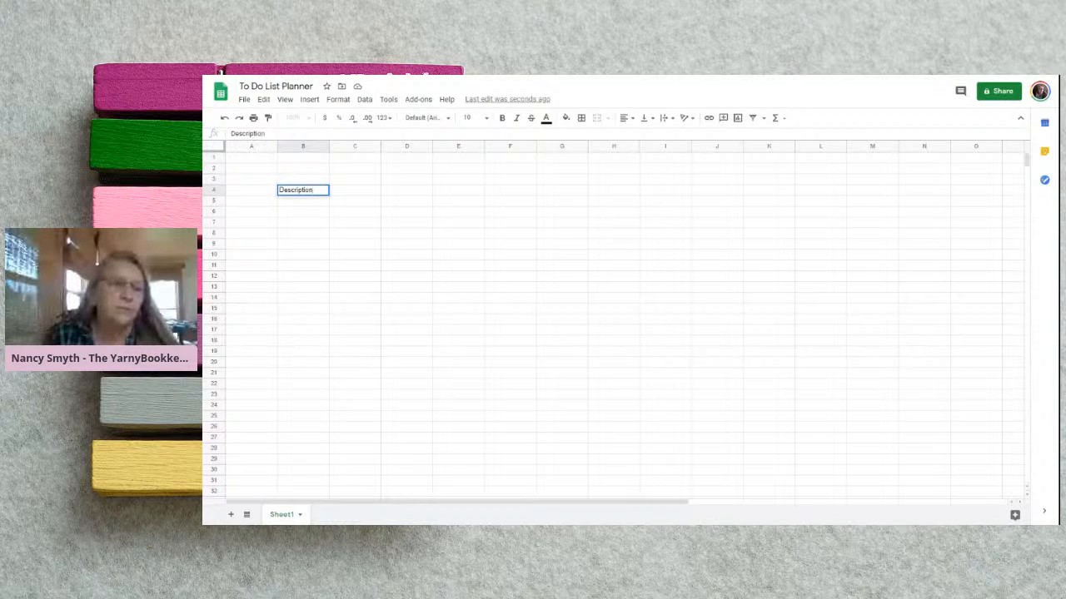
pyautogui.press('Tab')
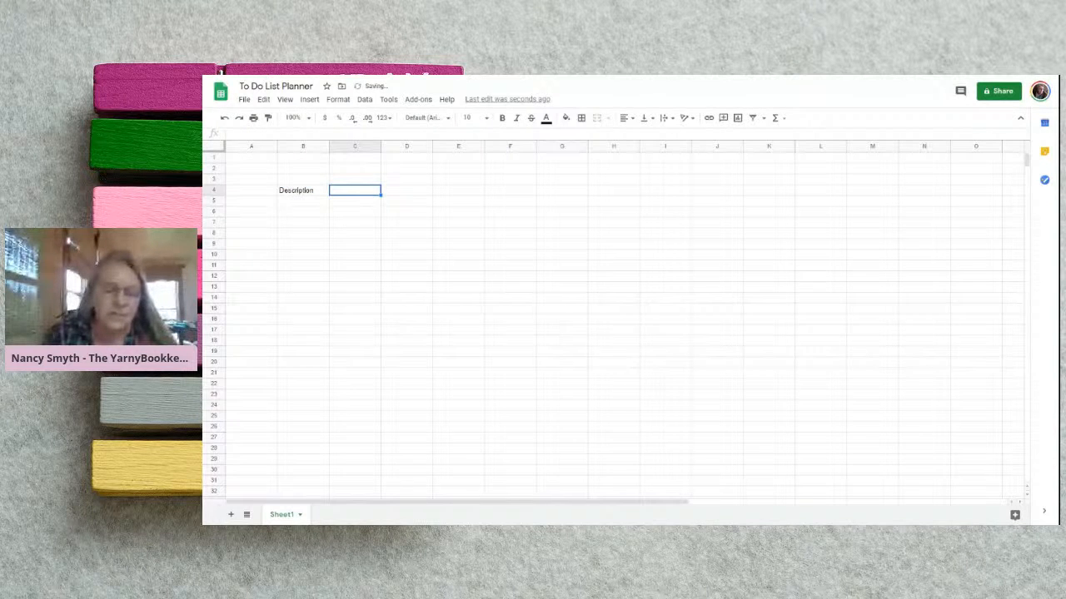
pyautogui.write('Due')
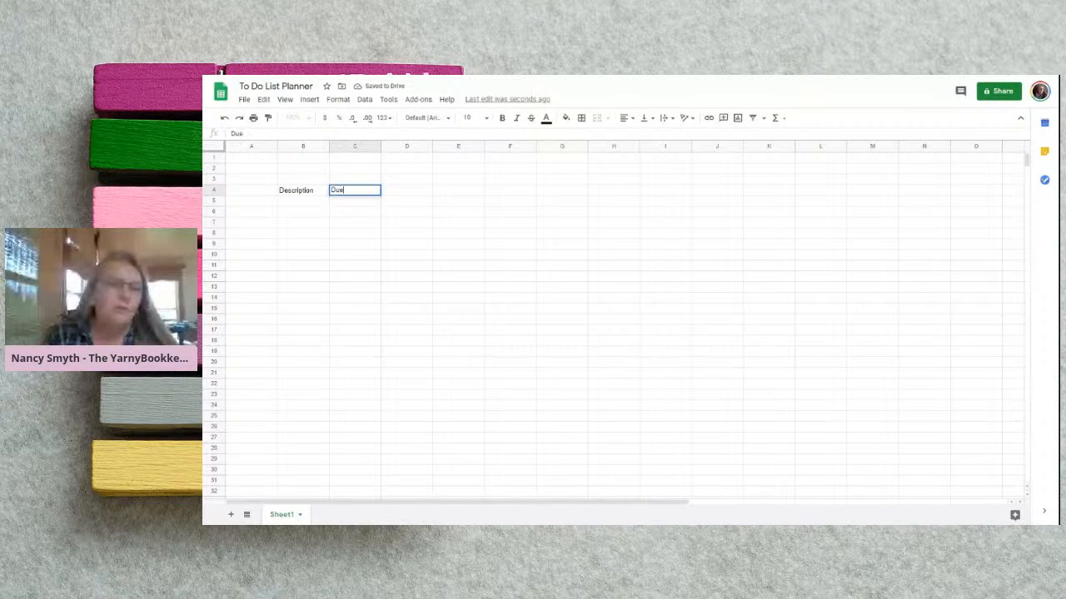
pyautogui.write(' Date')
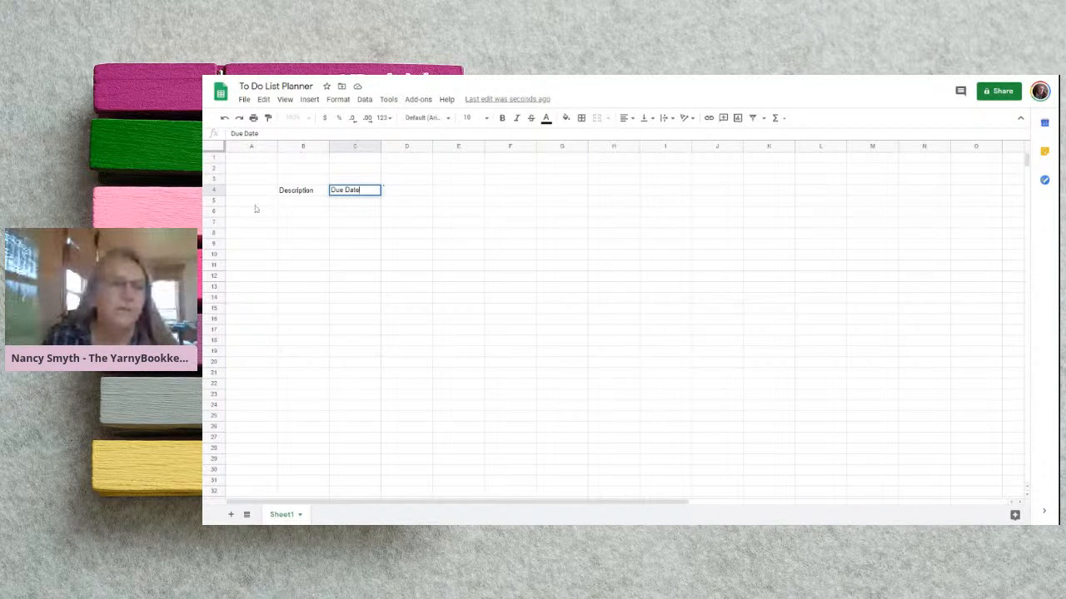
# Narrow column A to about a third of the default column width
pyautogui.click(250, 150)
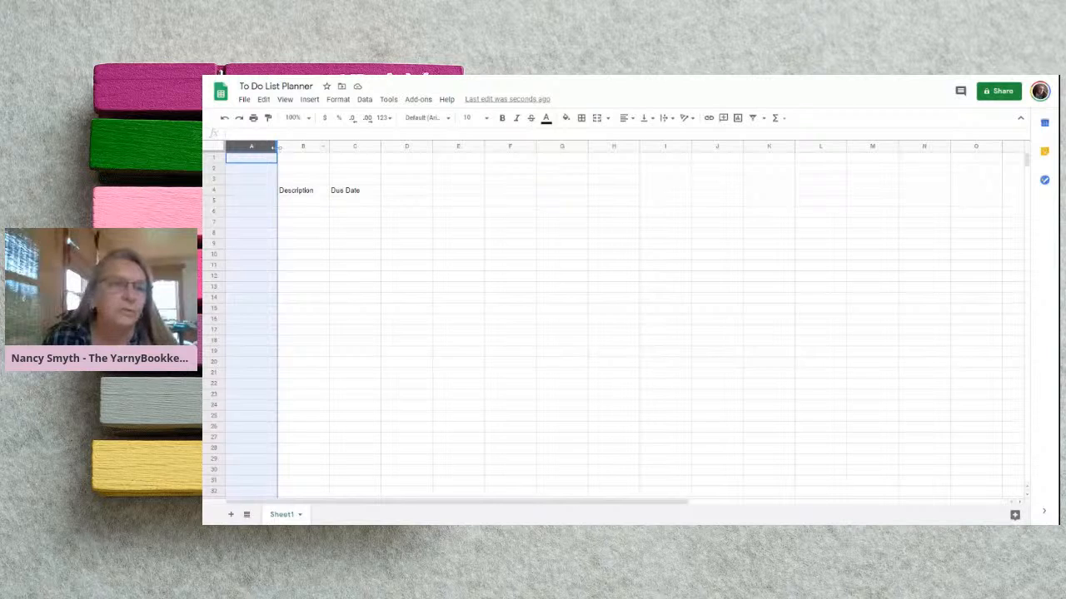
pyautogui.moveTo(277, 150); pyautogui.dragTo(240, 147)
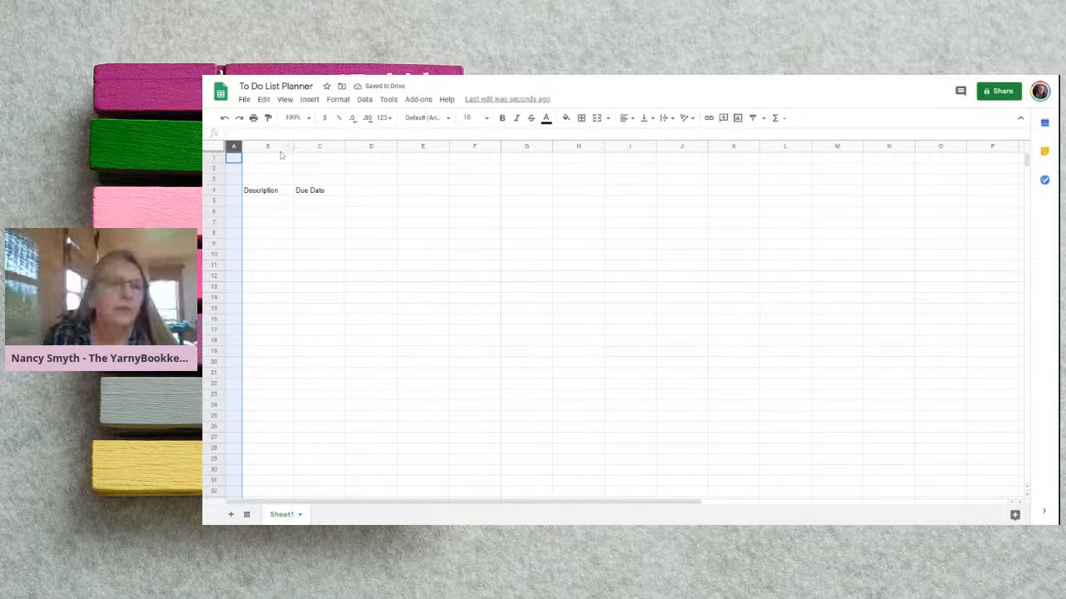
pyautogui.click(338, 100)
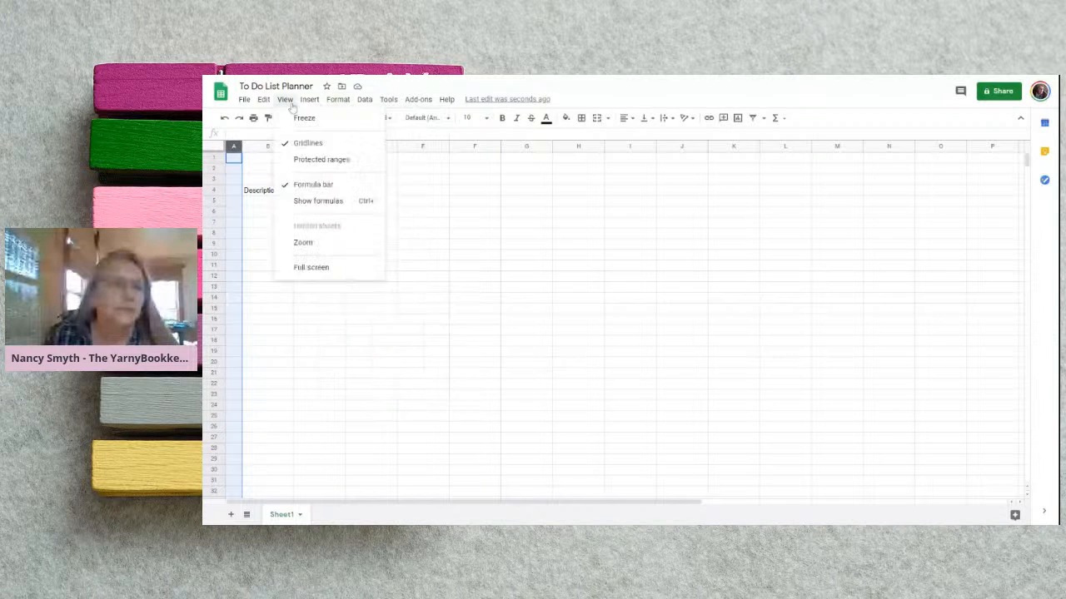
pyautogui.moveTo(272, 109)
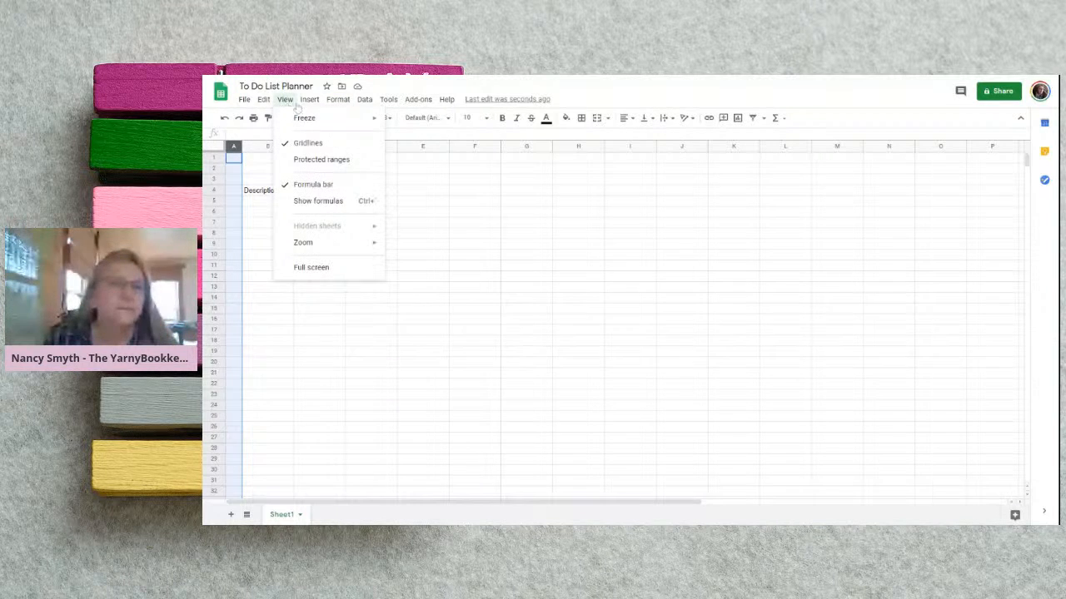
pyautogui.moveTo(343, 101)
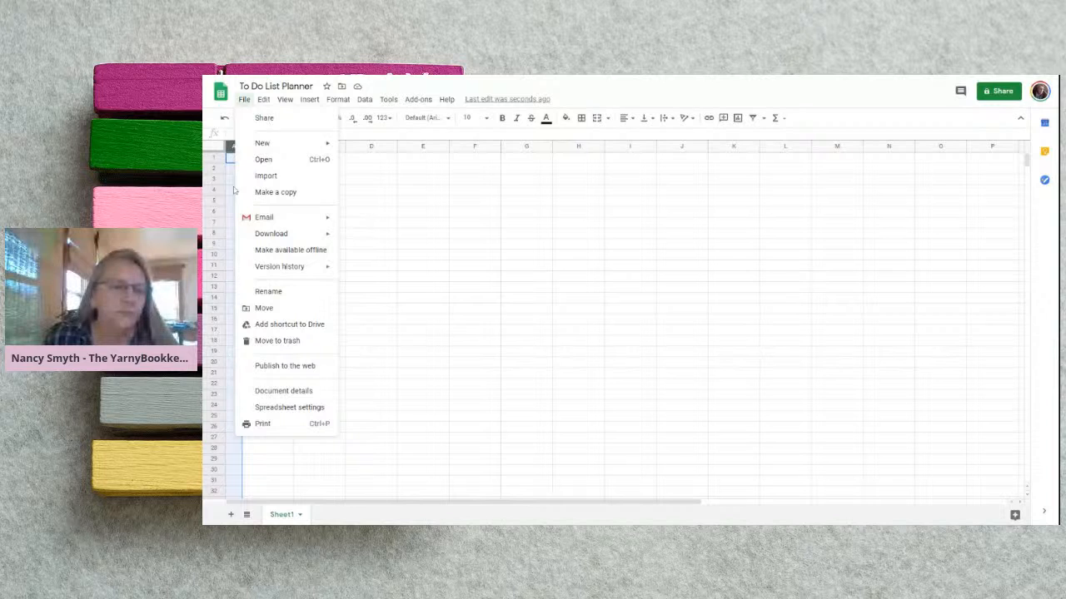
pyautogui.click(259, 408)
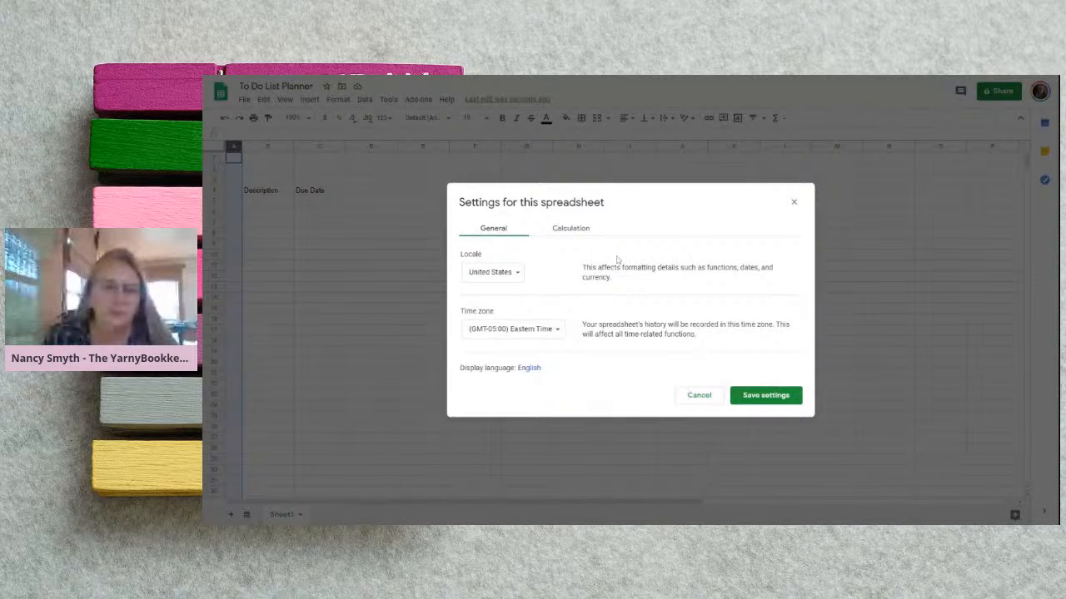
pyautogui.click(708, 398)
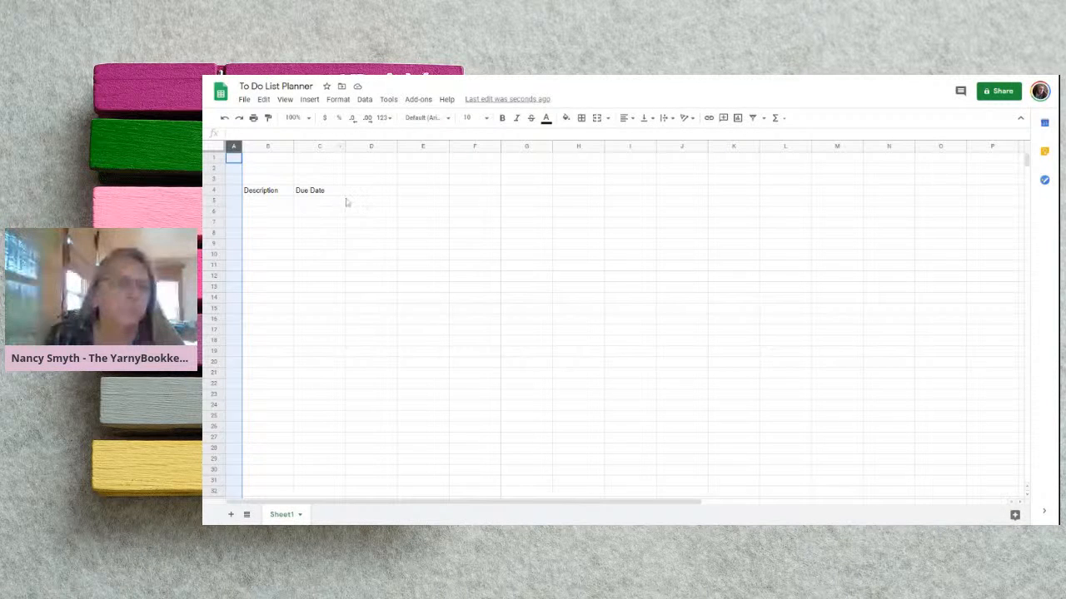
# Widen the Description column to about five times the default column width
pyautogui.moveTo(293, 146); pyautogui.dragTo(500, 143)
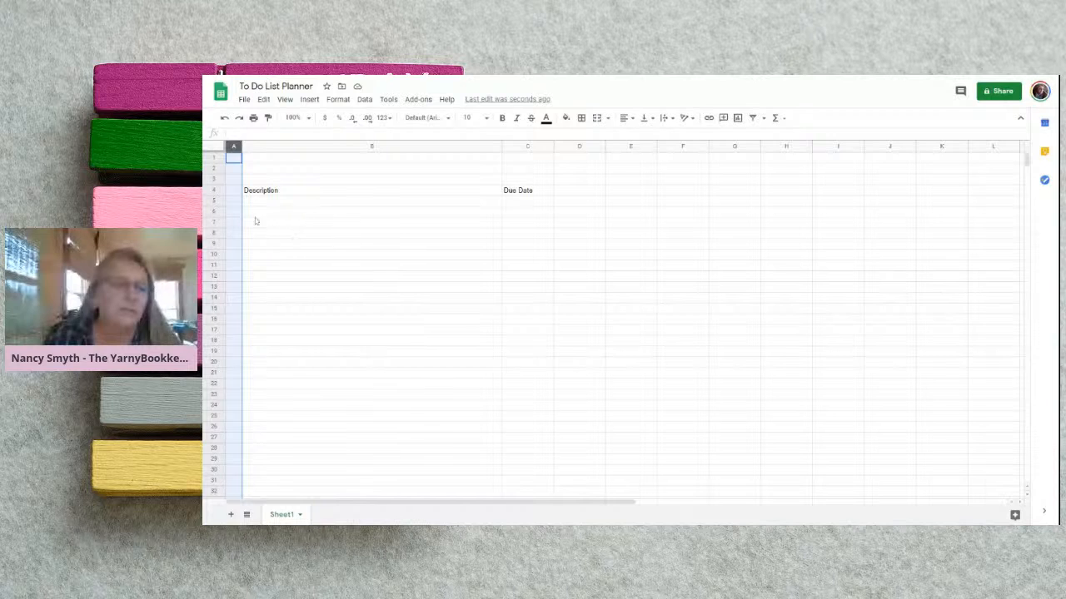
# Apply all borders to the cell range A5 to C34 below the column headers
pyautogui.click(233, 204)
pyautogui.moveTo(233, 204); pyautogui.dragTo(533, 206)
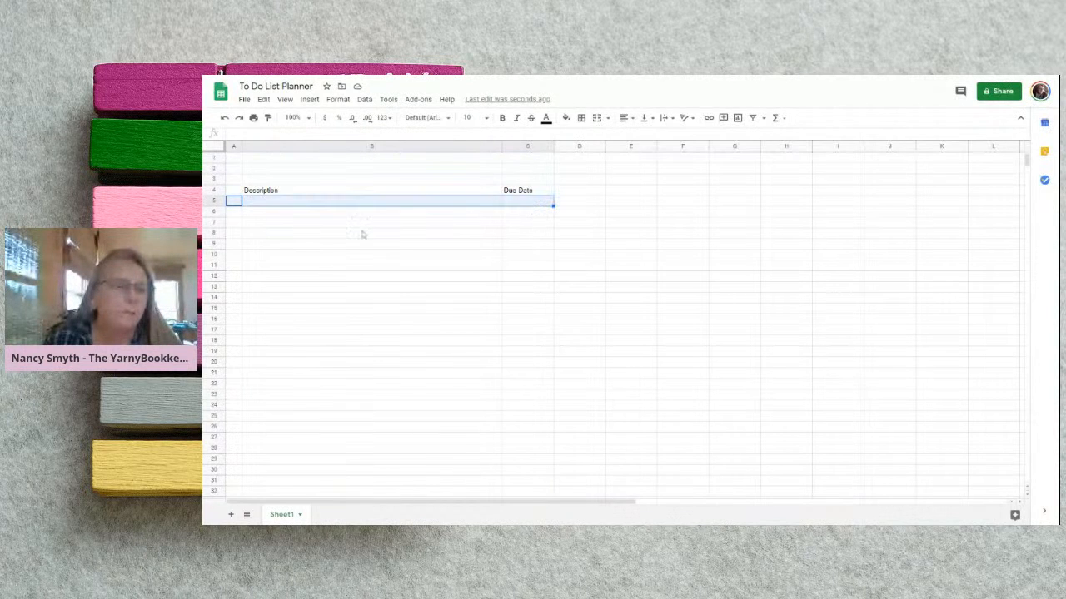
pyautogui.click(235, 204)
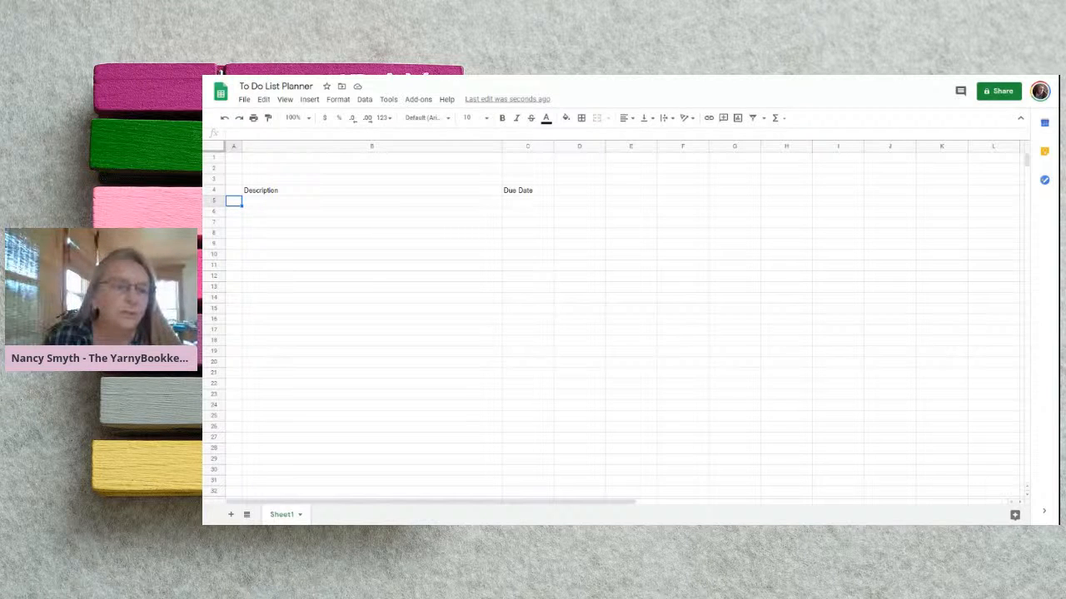
pyautogui.moveTo(234, 200); pyautogui.dragTo(263, 208)
pyautogui.moveTo(337, 200); pyautogui.dragTo(507, 208)
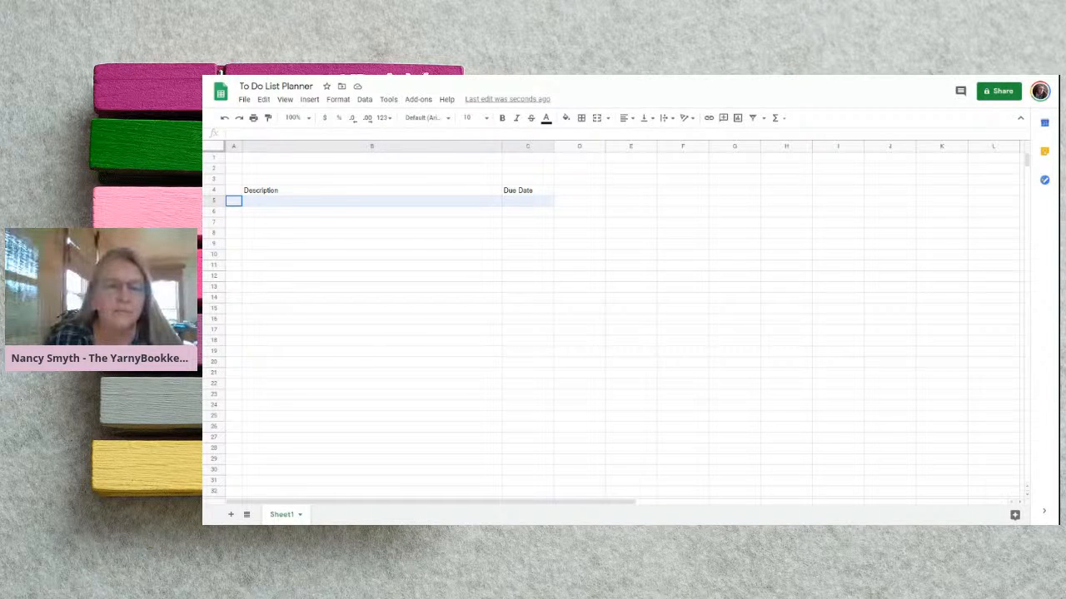
pyautogui.moveTo(507, 208); pyautogui.dragTo(530, 493)
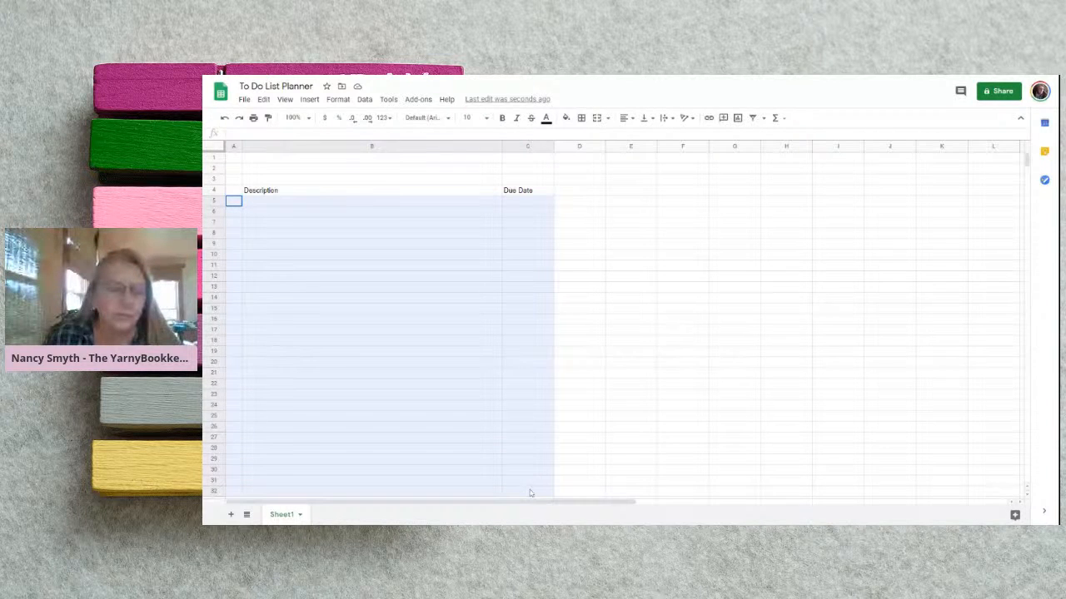
pyautogui.moveTo(530, 503); pyautogui.dragTo(530, 483)
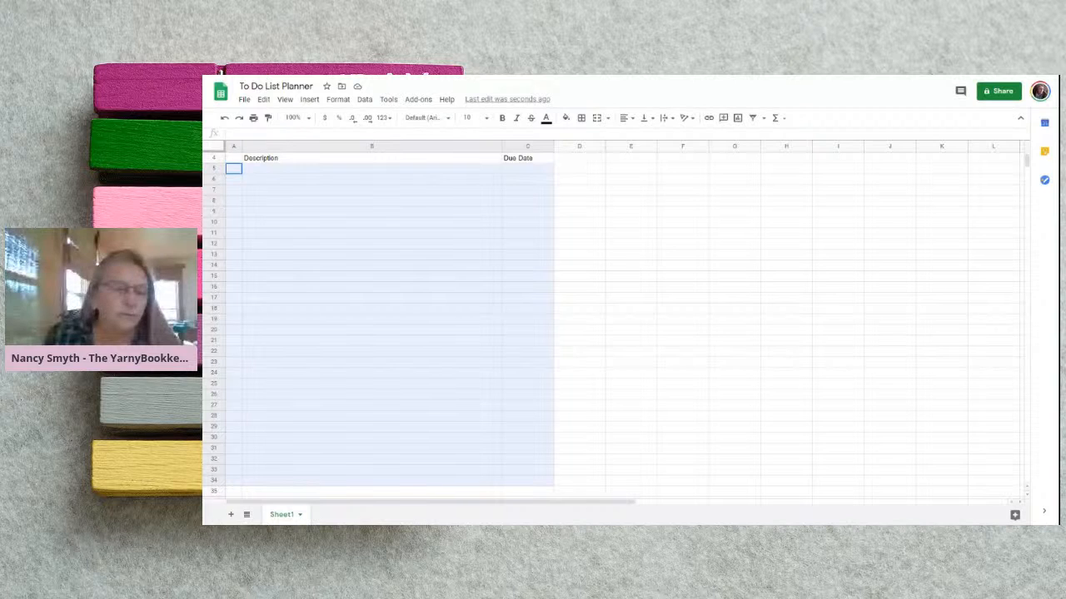
pyautogui.moveTo(530, 480); pyautogui.dragTo(531, 480)
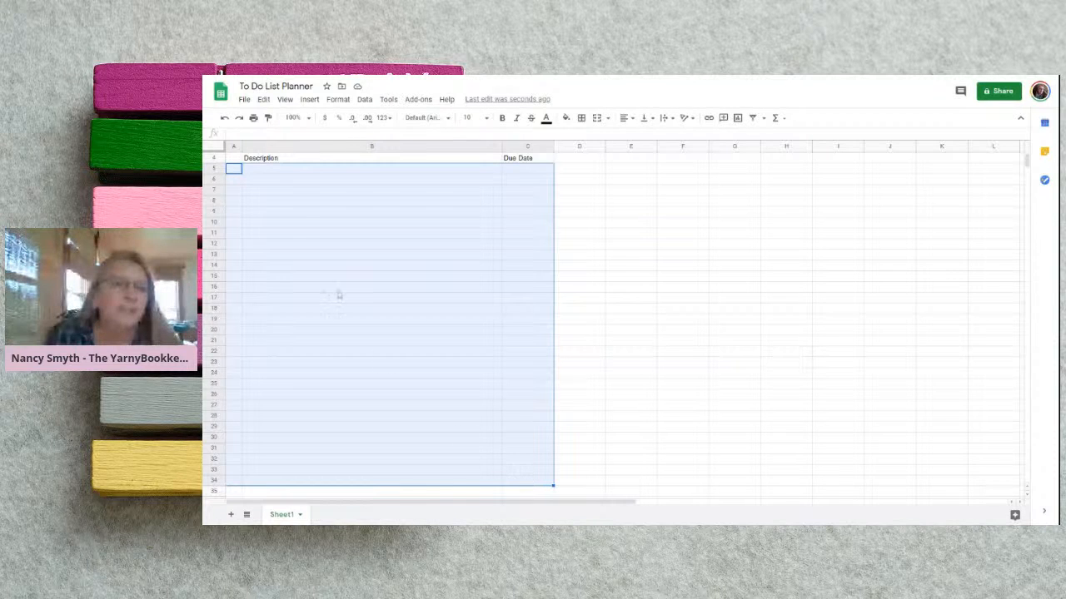
pyautogui.click(339, 101)
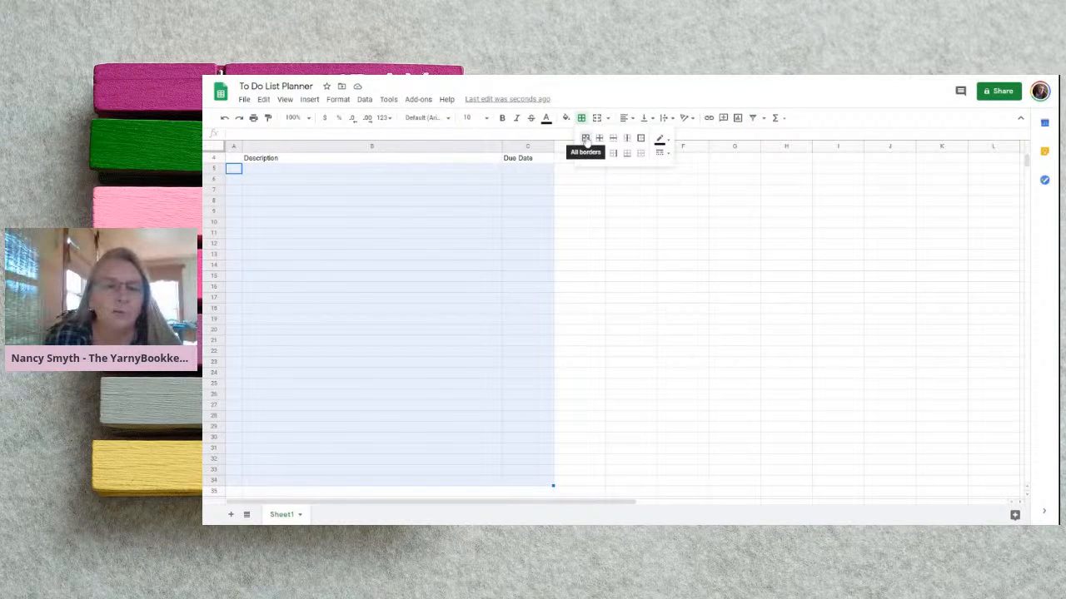
pyautogui.click(585, 138)
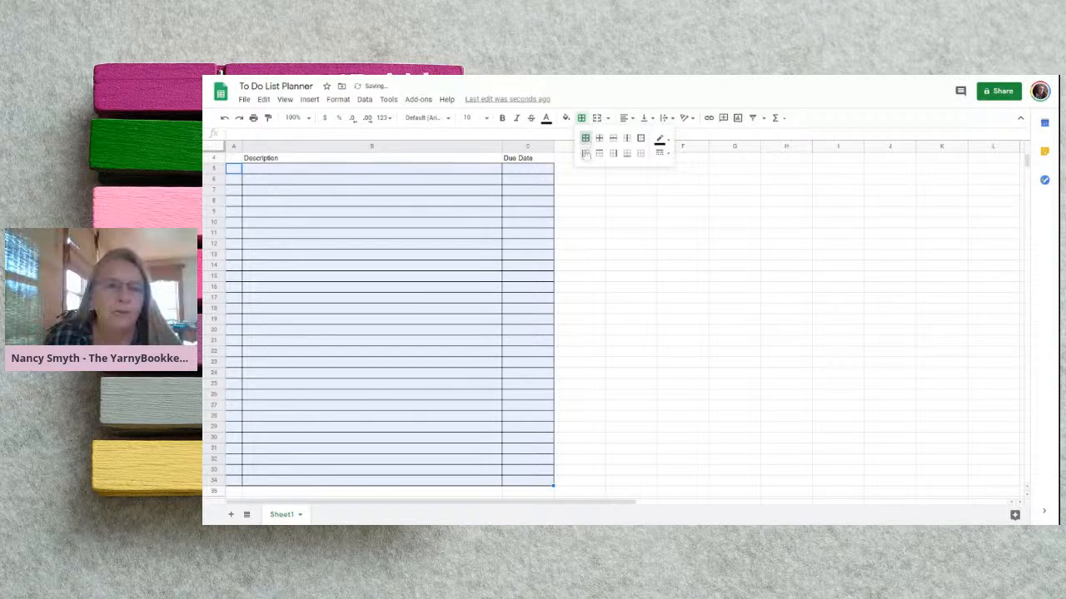
pyautogui.click(588, 215)
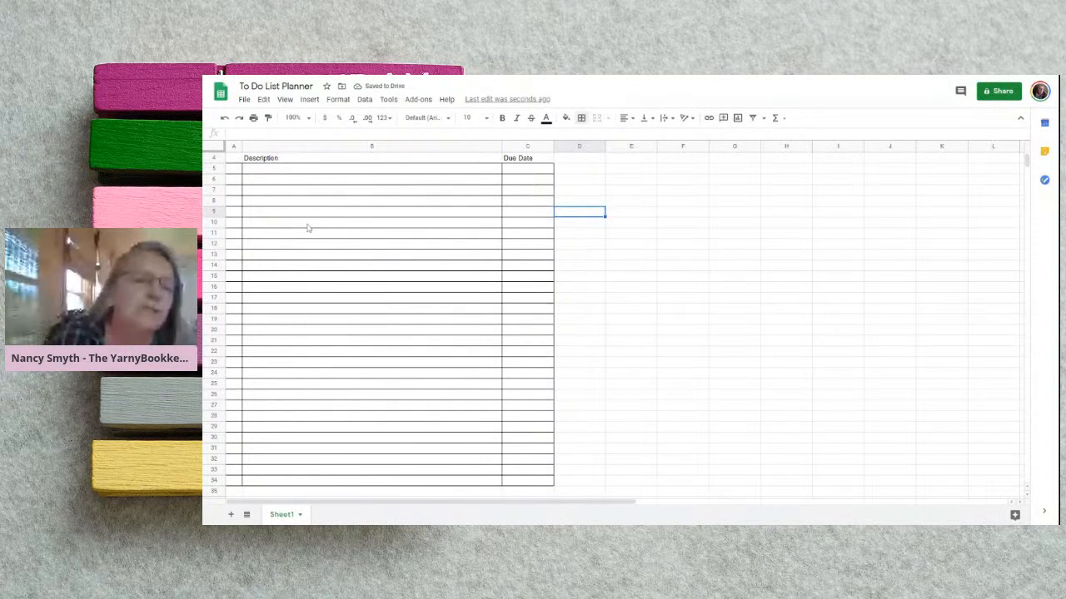
# Set the text wrapping of cell B5 to Overflow and fill it down the Description column to row 34
pyautogui.click(303, 174)
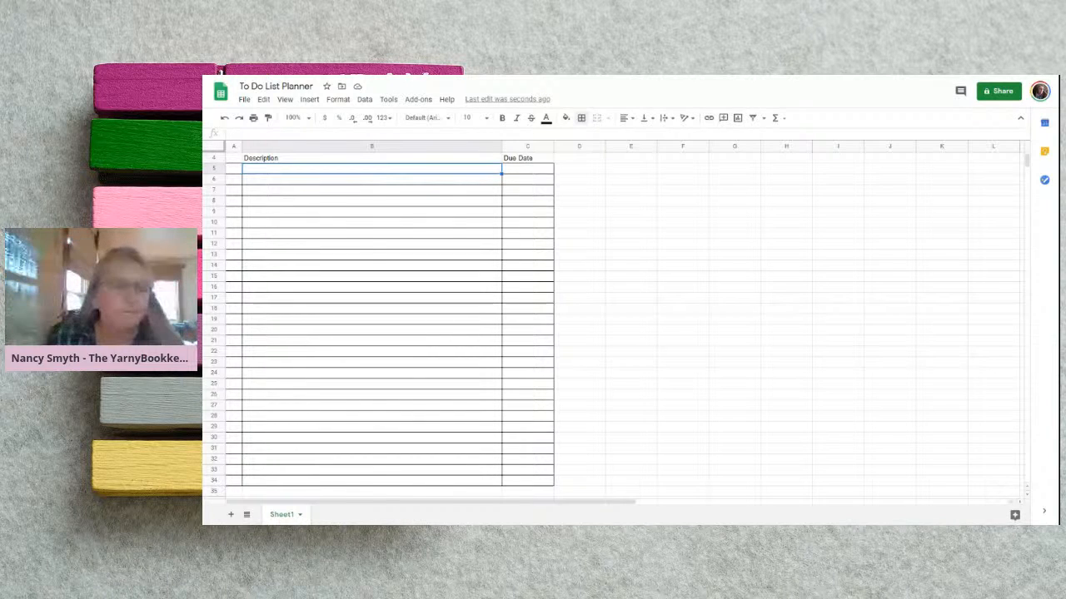
pyautogui.click(665, 120)
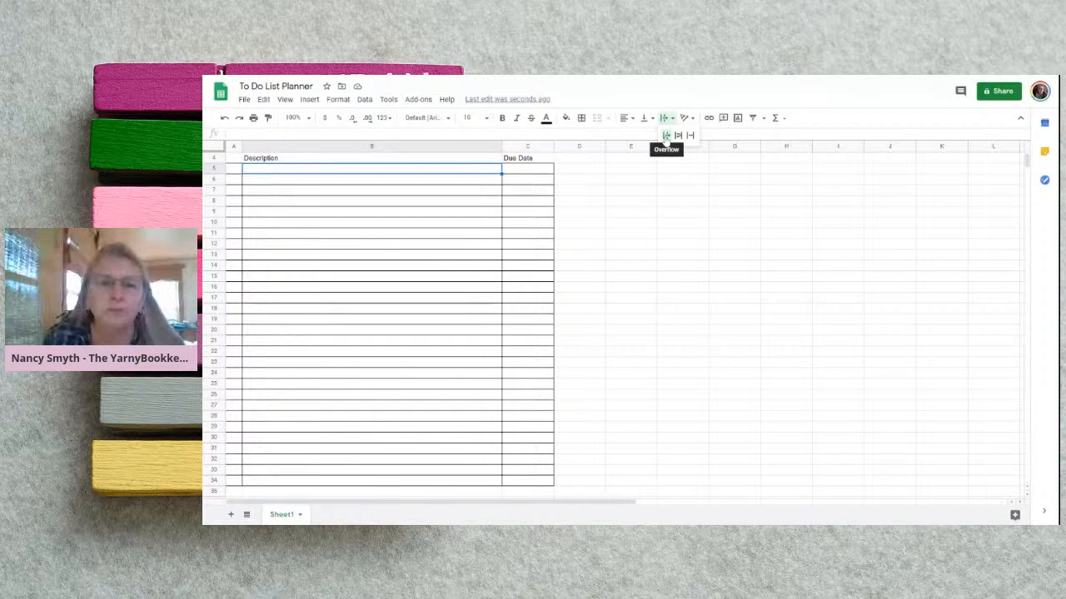
pyautogui.click(666, 136)
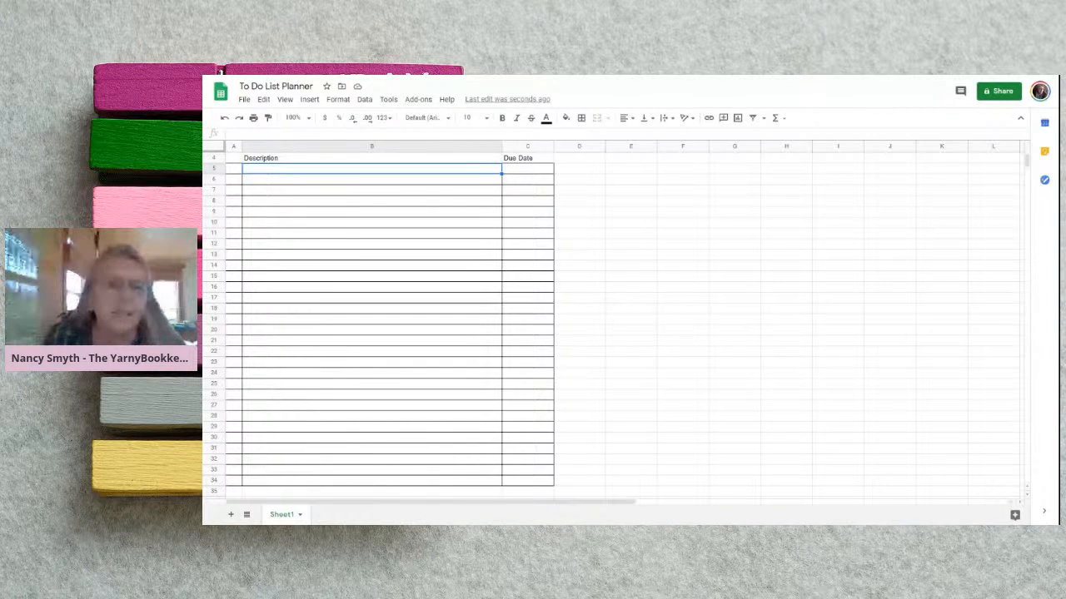
pyautogui.keyDown('shift'); pyautogui.click(493, 259); pyautogui.keyUp('shift')
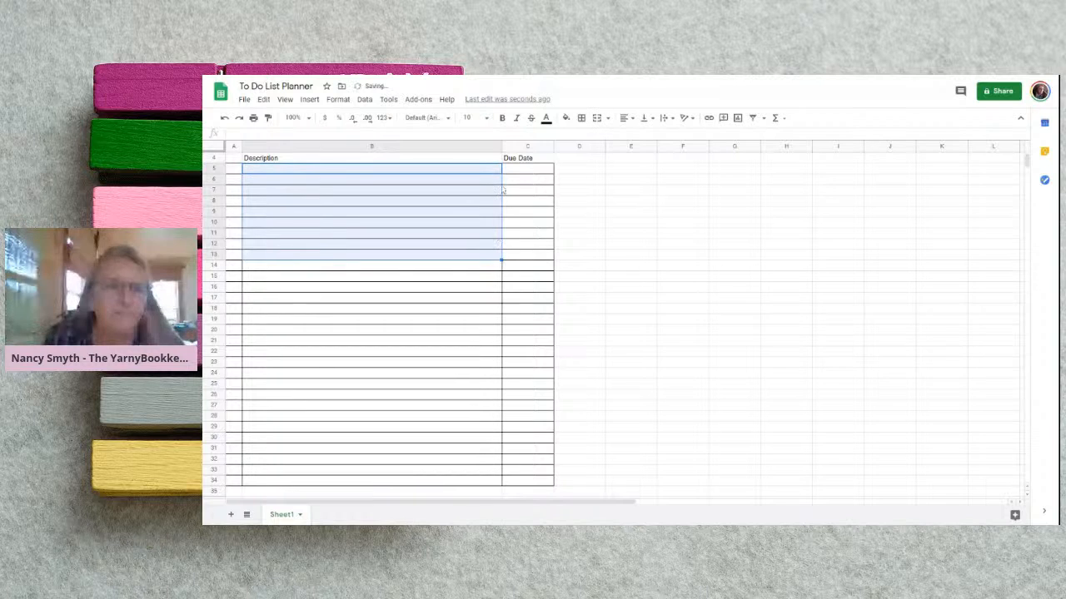
pyautogui.click(482, 288)
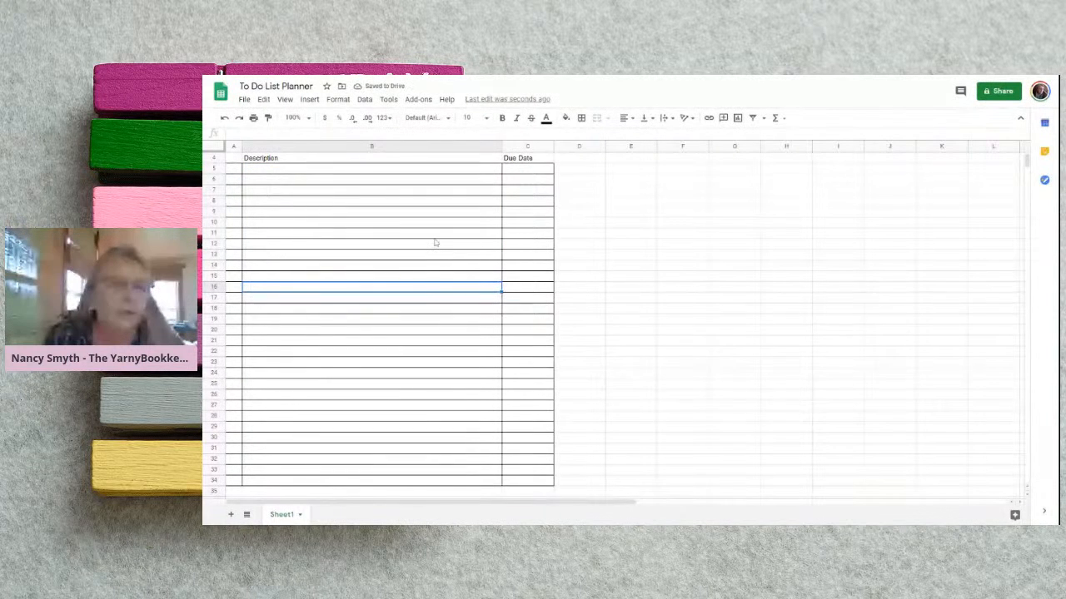
pyautogui.click(394, 171)
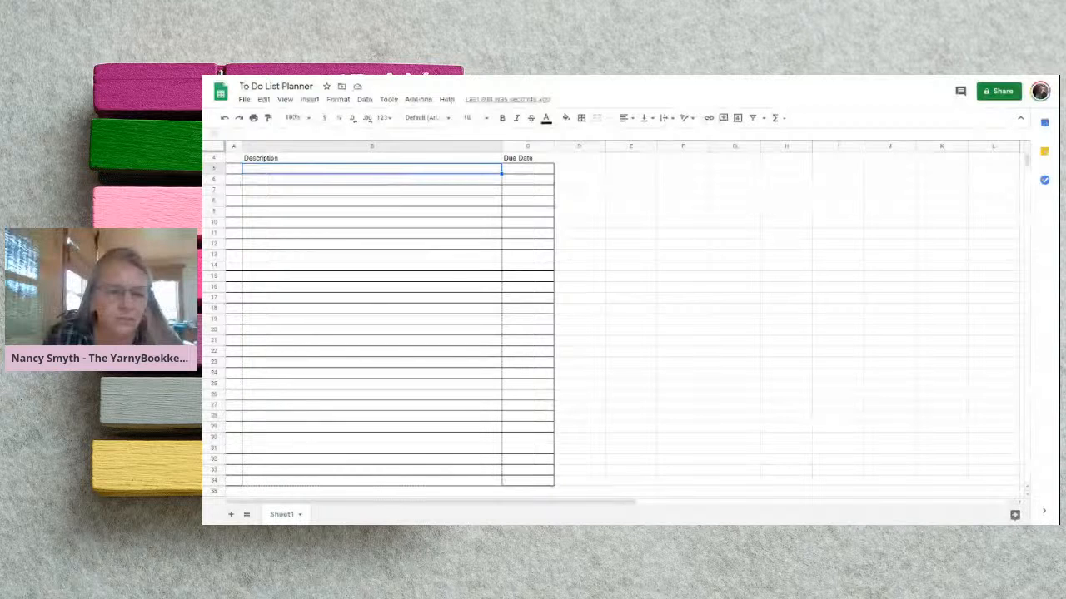
pyautogui.keyDown('shift'); pyautogui.click(500, 481); pyautogui.keyUp('shift')
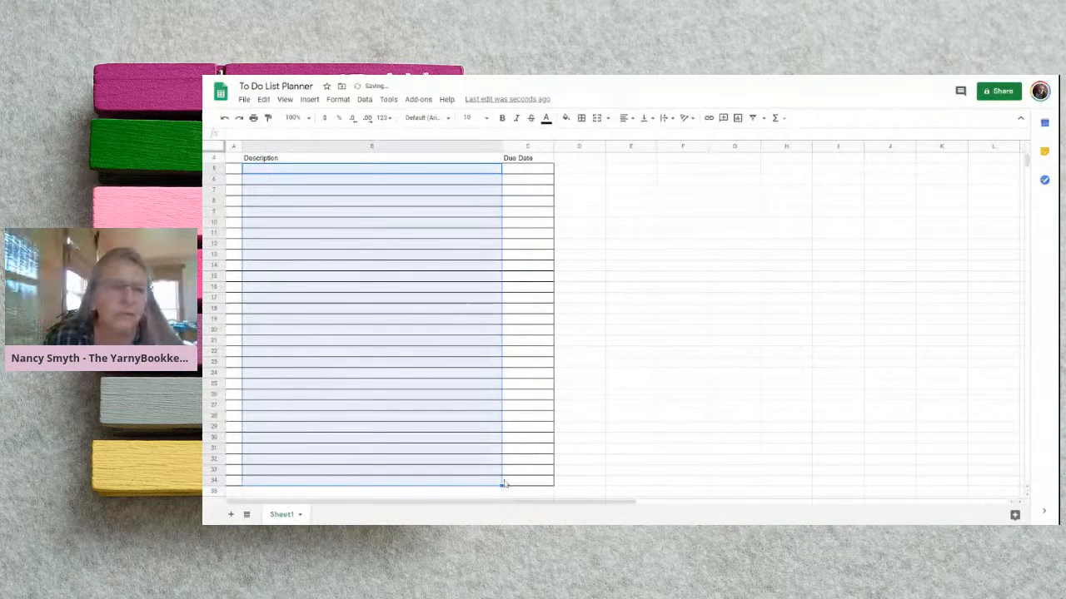
# Enter "Some big long description of something that you plan on doing, want to make, or anything else" in cell B5
pyautogui.click(255, 176)
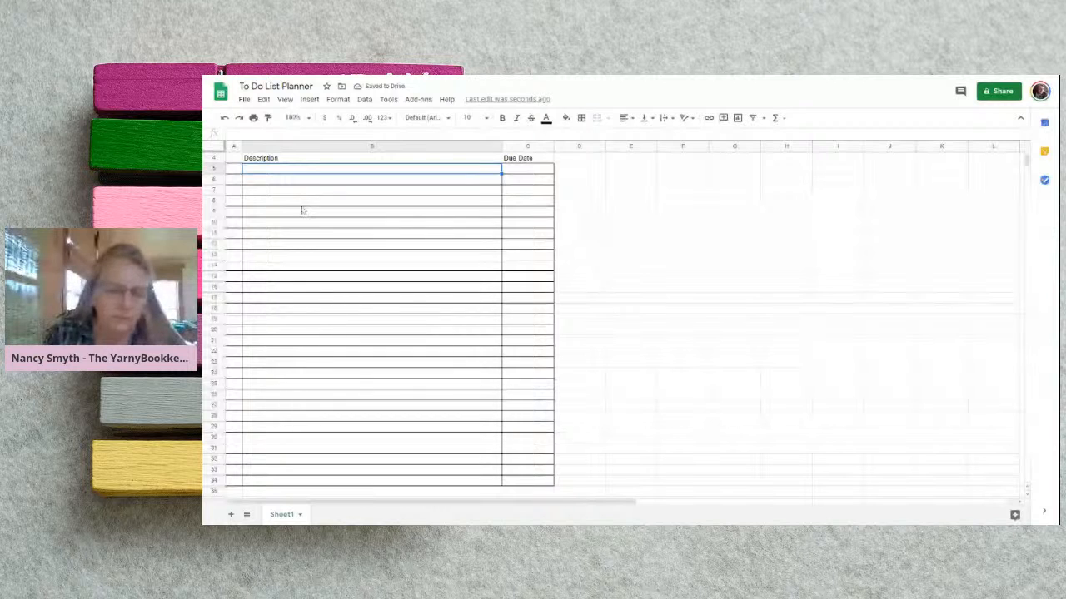
pyautogui.write('Some')
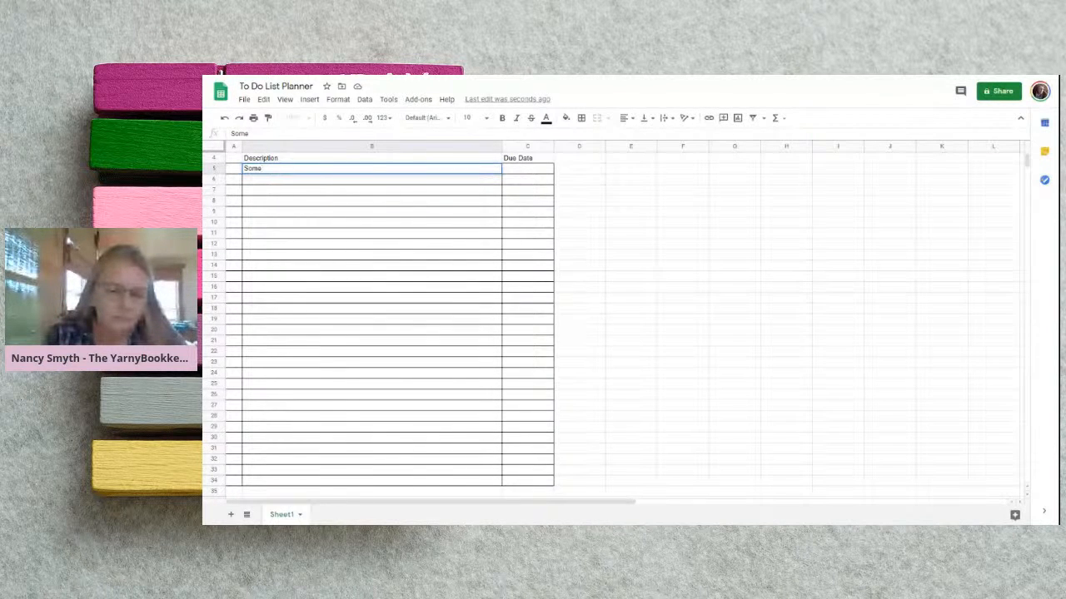
pyautogui.write(' big long d')
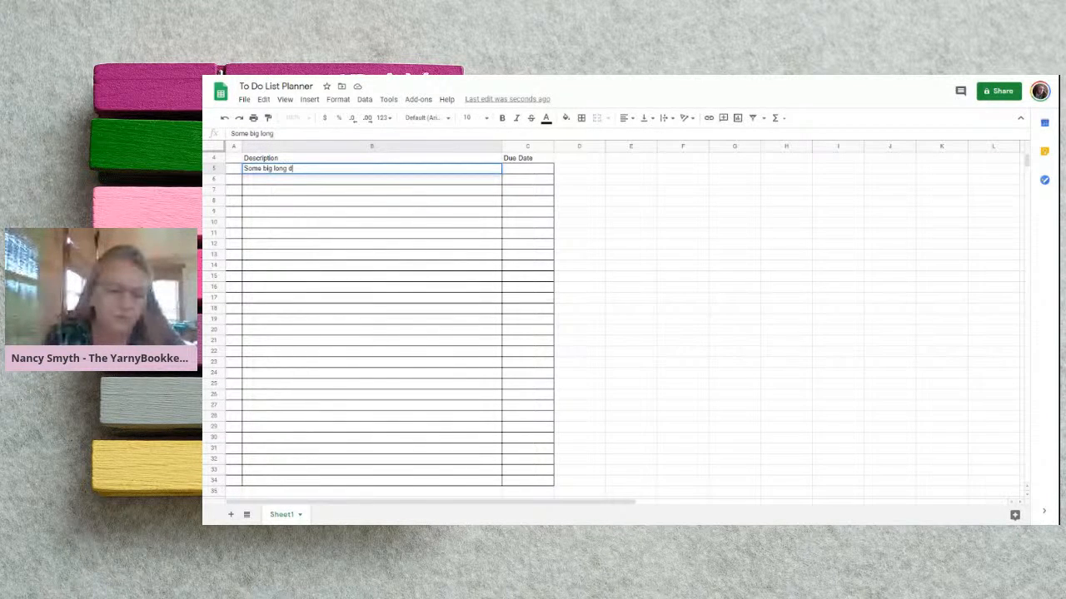
pyautogui.write('escripti')
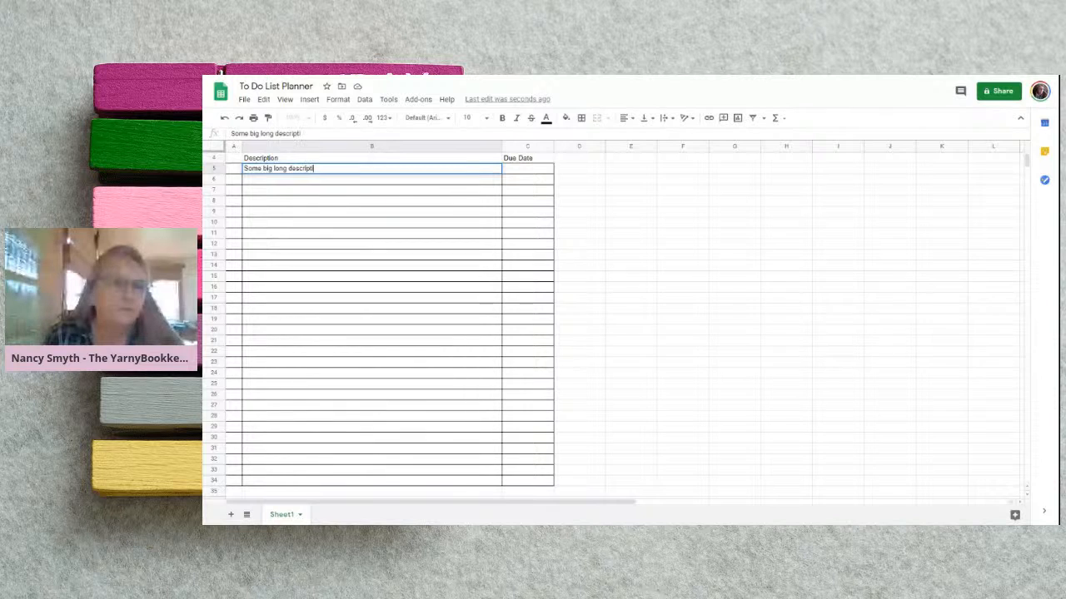
pyautogui.write('on of ')
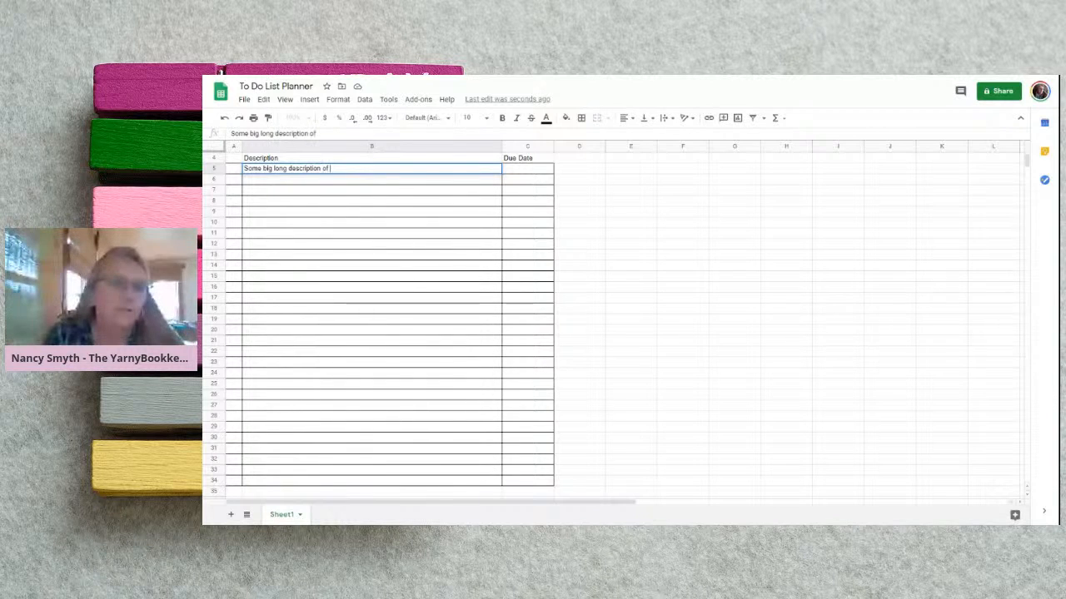
pyautogui.write('something that ')
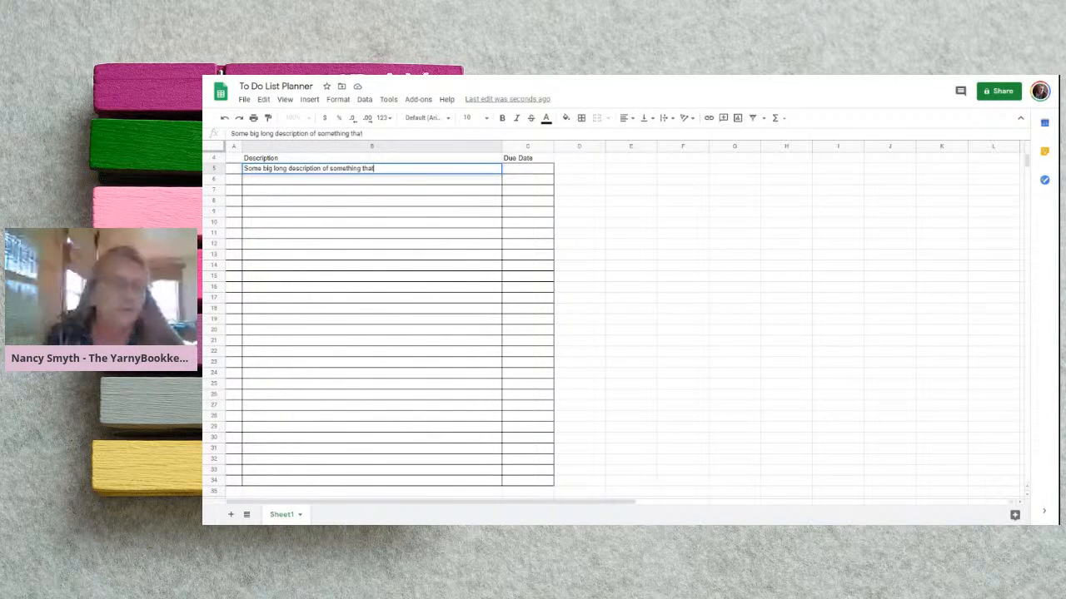
pyautogui.write('you p')
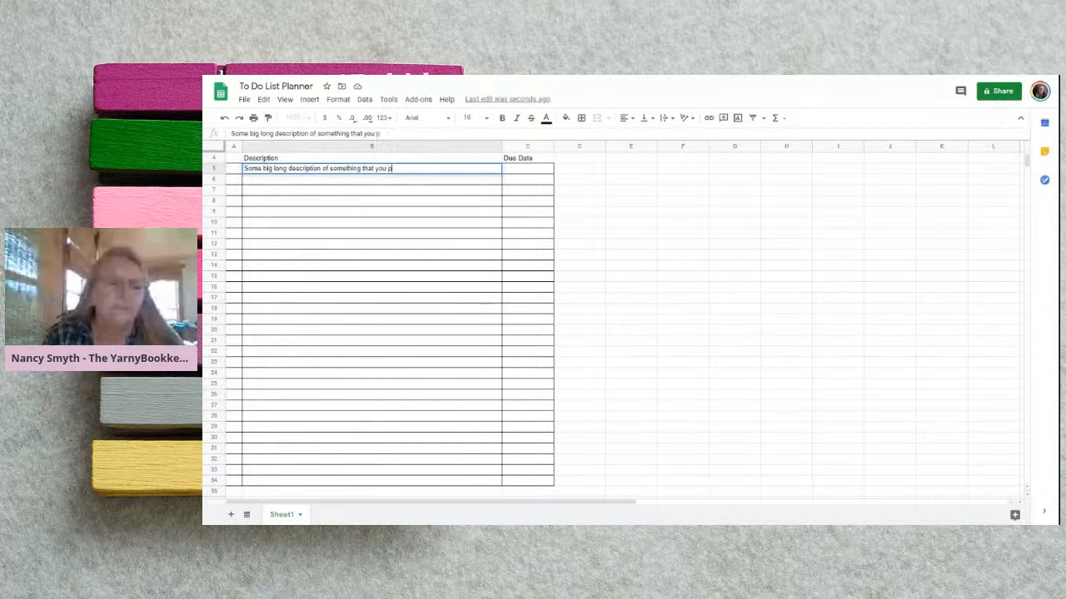
pyautogui.write('lan on doing')
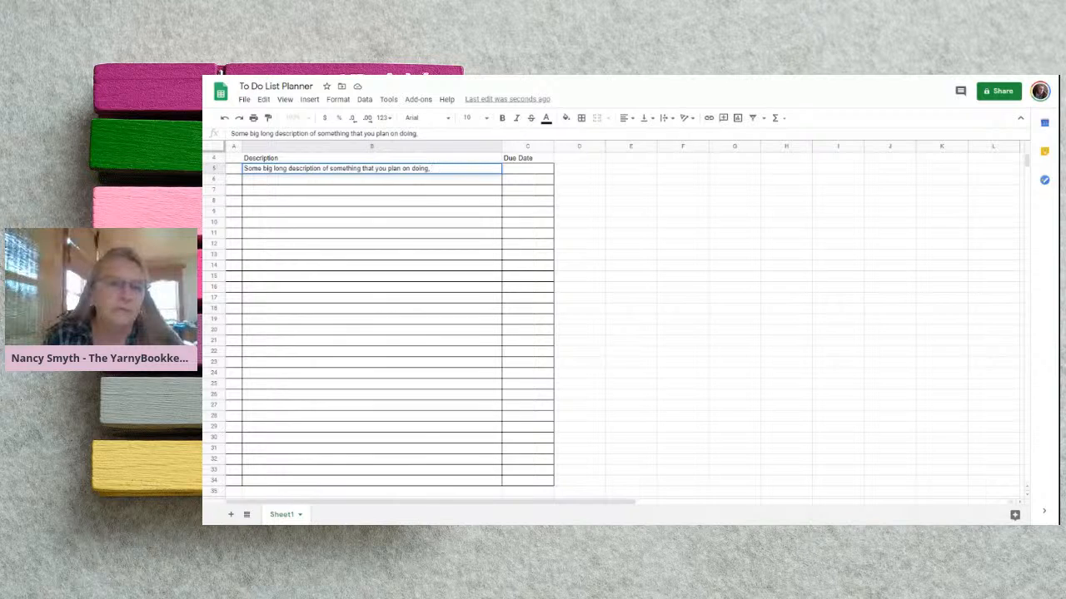
pyautogui.write(', want to make, or an')
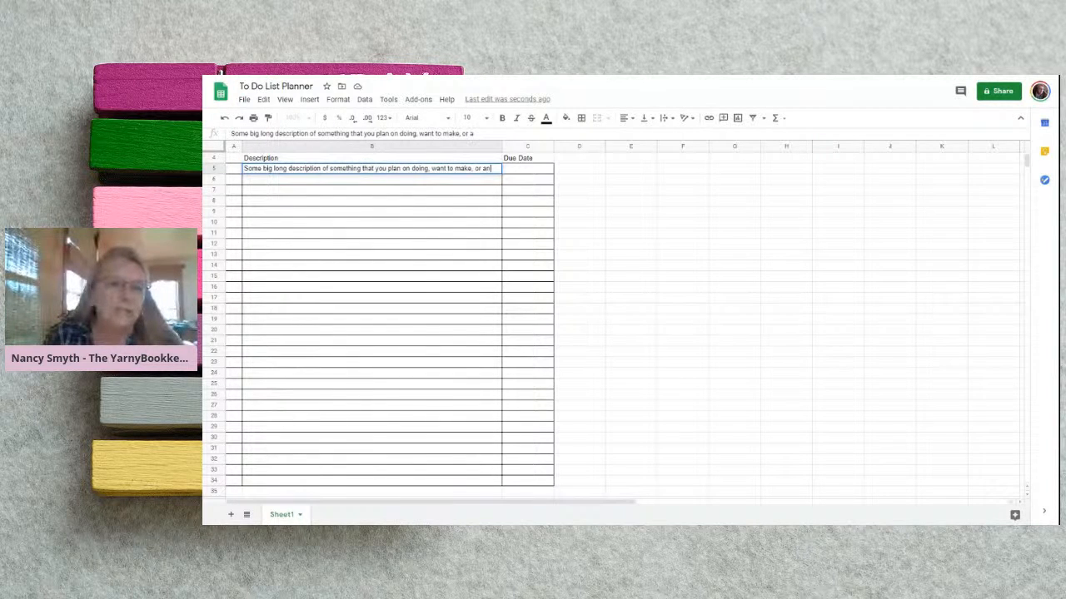
pyautogui.write('ythin')
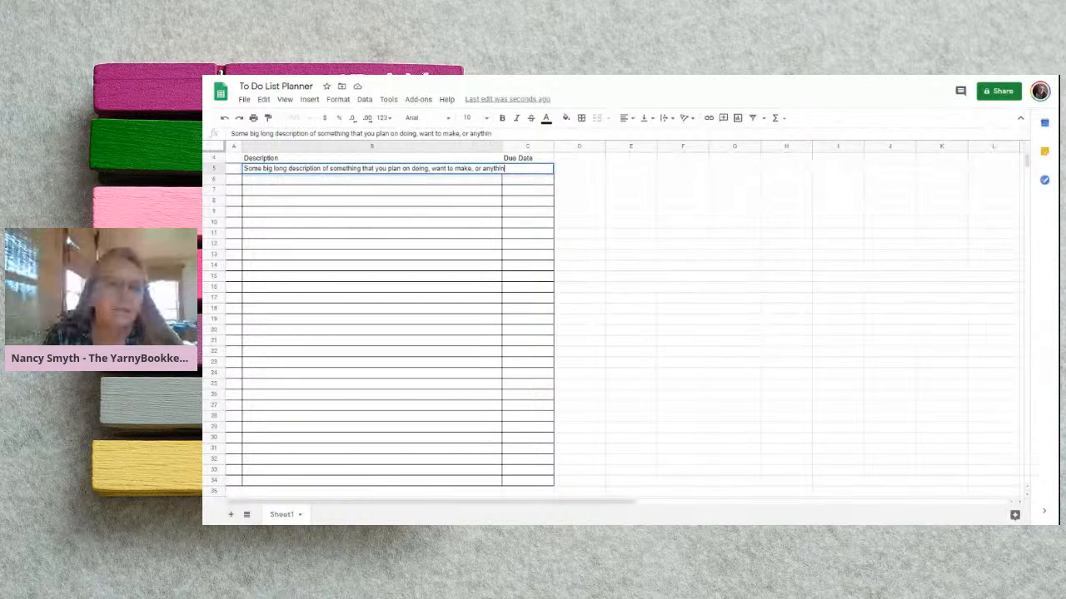
pyautogui.write('g else')
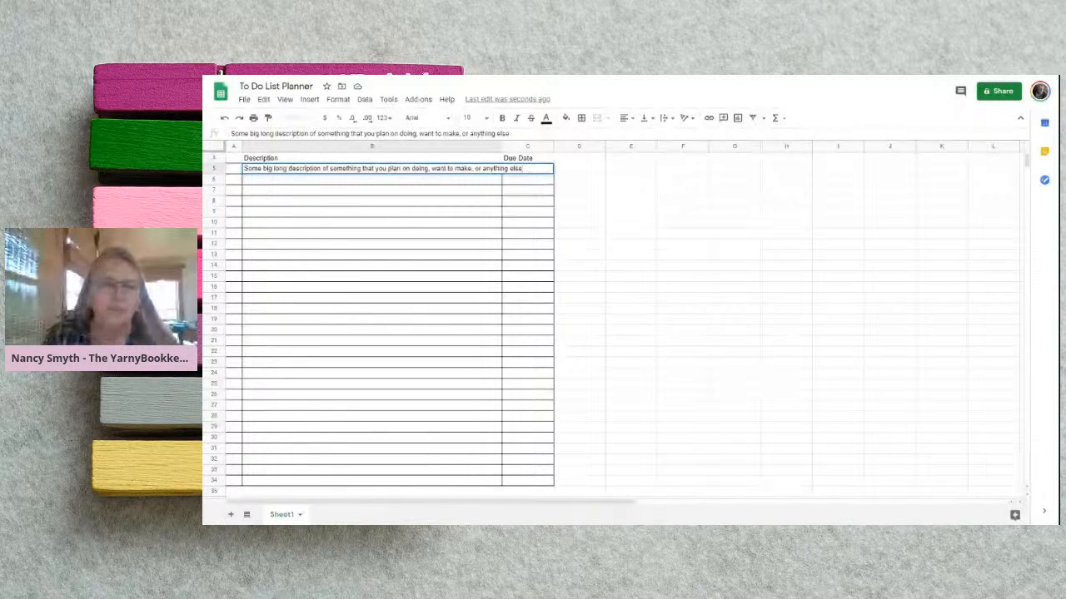
pyautogui.press('Return')
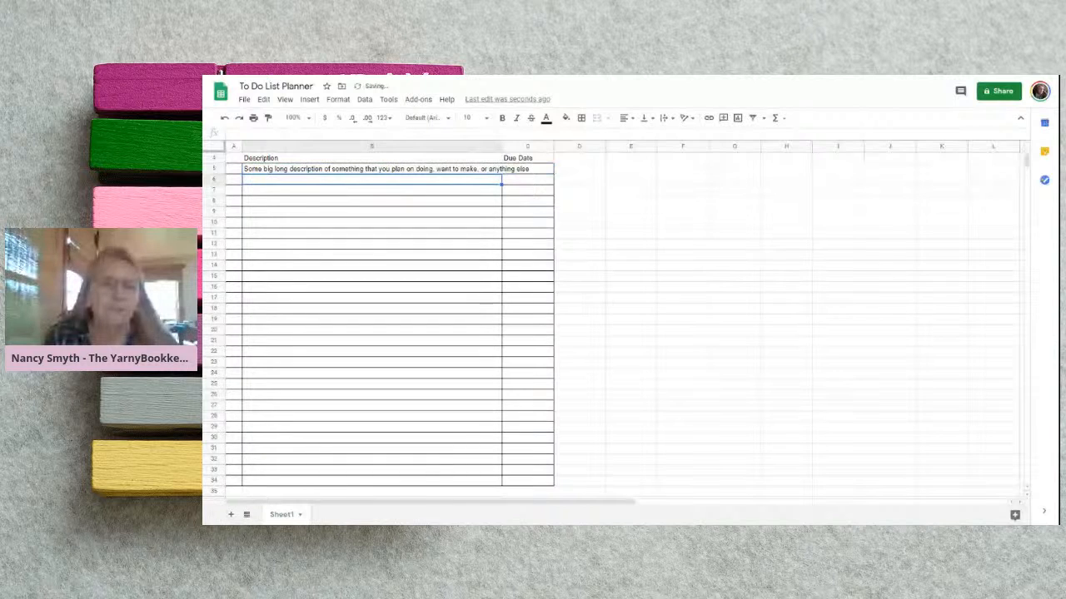
# Set the text wrapping of the long description in cell B5 to Wrap
pyautogui.click(371, 169)
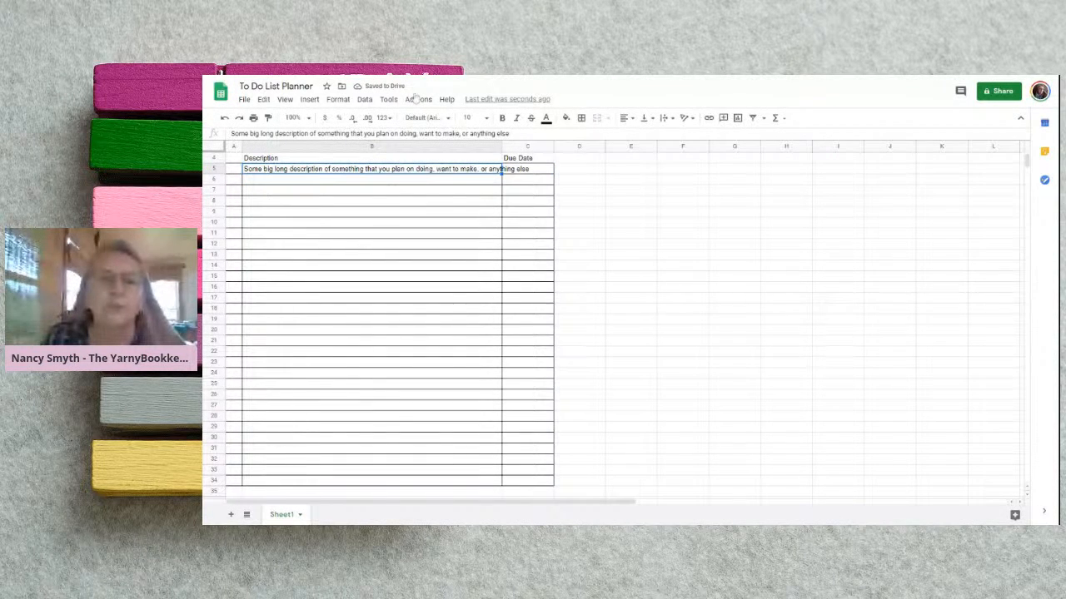
pyautogui.click(664, 119)
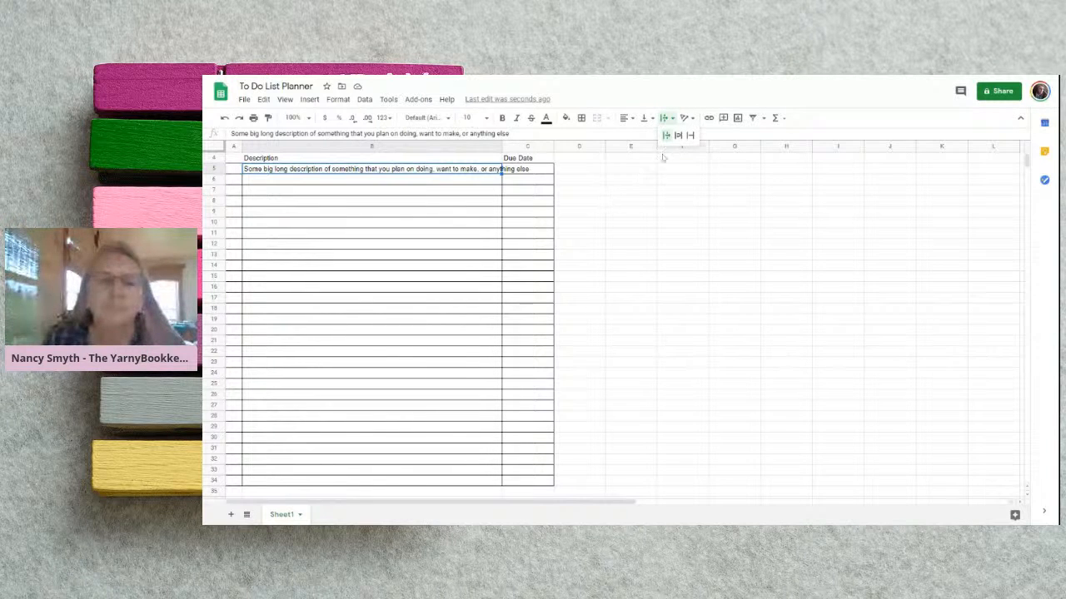
pyautogui.click(678, 136)
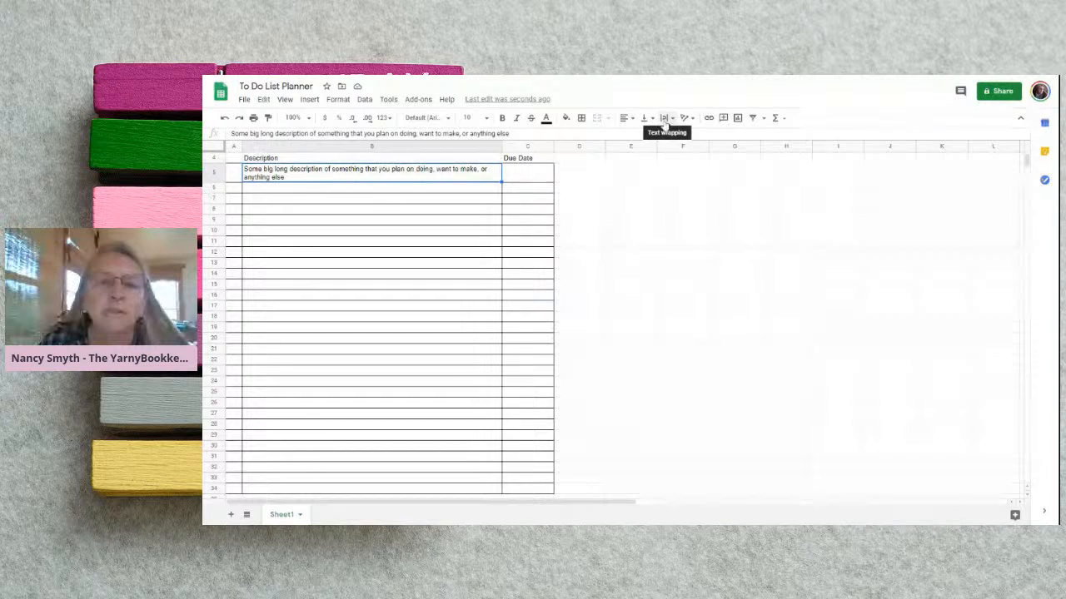
# Fill the empty Description cell B6 down the column to row 34
pyautogui.click(497, 192)
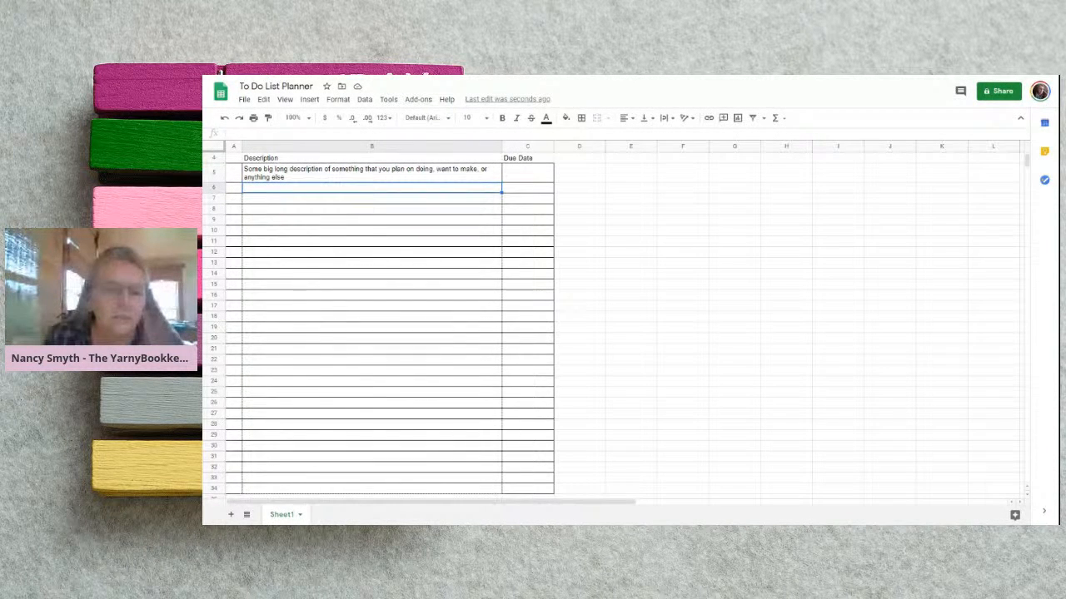
pyautogui.moveTo(501, 192); pyautogui.dragTo(490, 478)
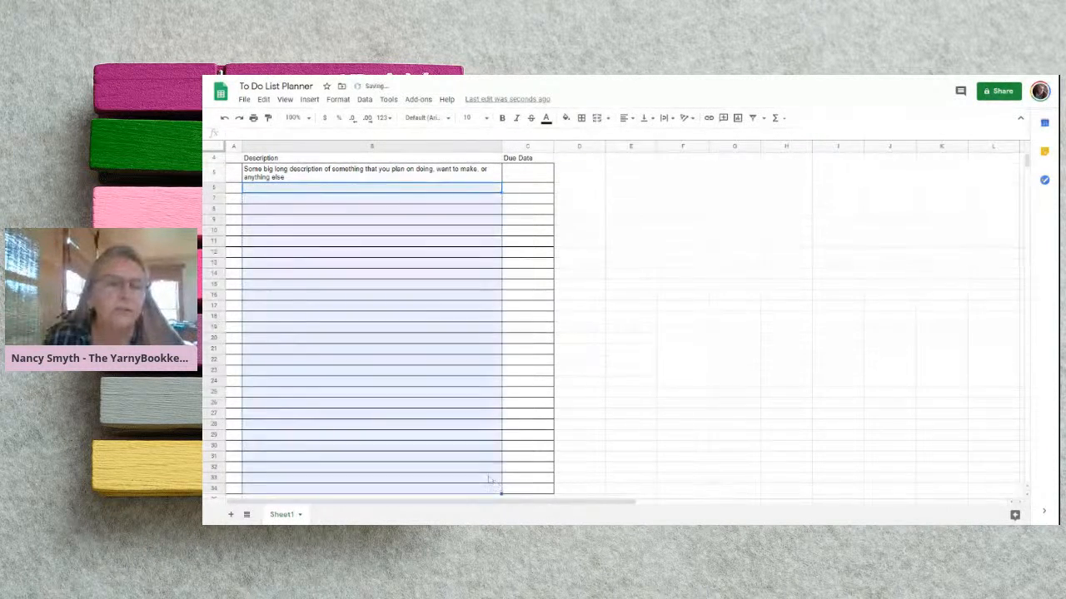
pyautogui.click(425, 255)
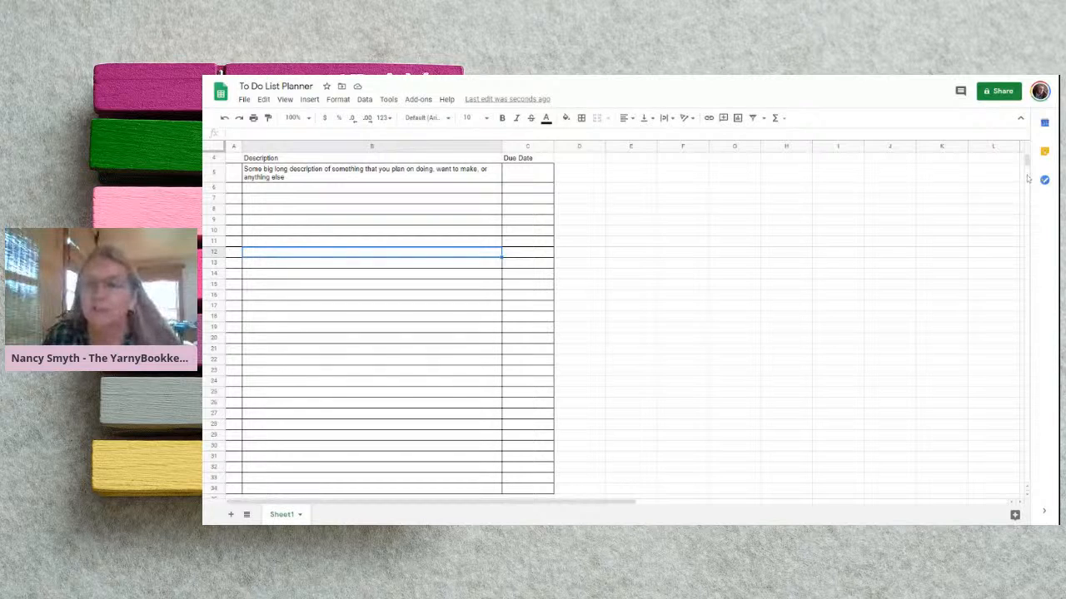
pyautogui.moveTo(1029, 161); pyautogui.dragTo(1027, 158)
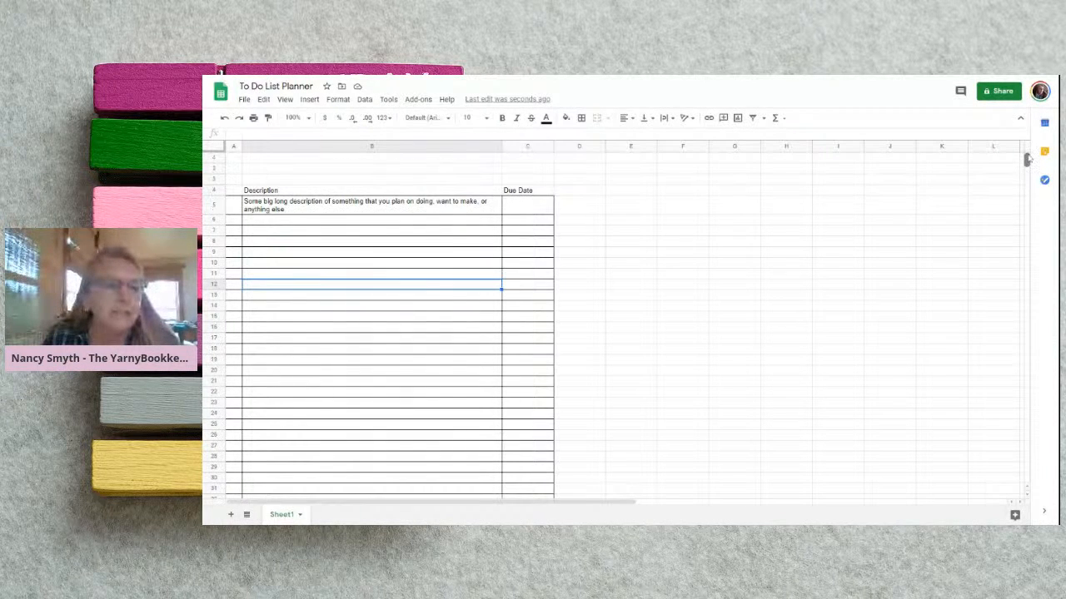
pyautogui.click(235, 158)
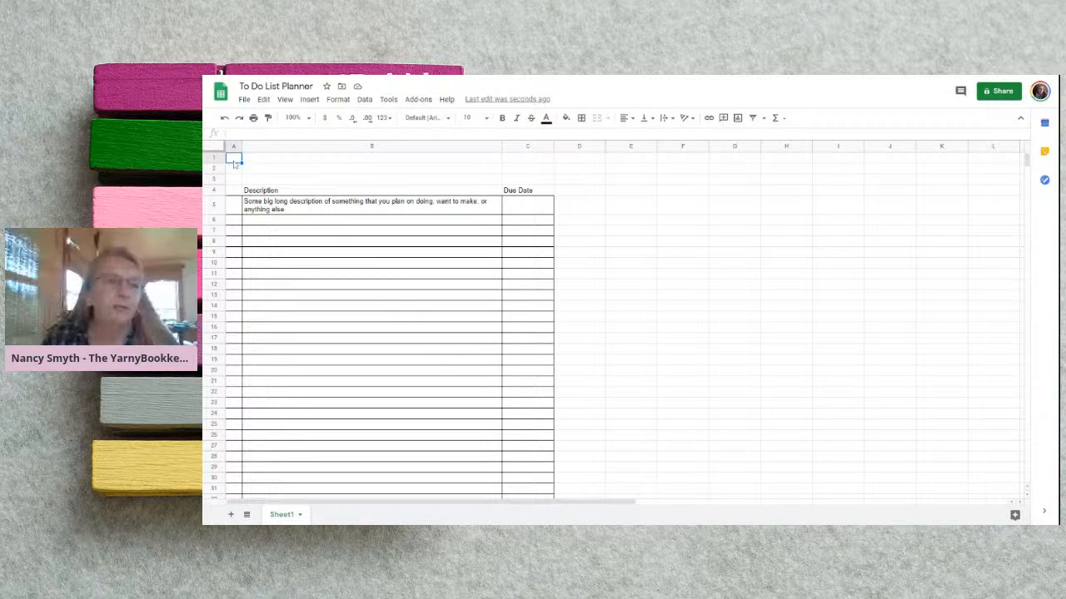
pyautogui.click(309, 99)
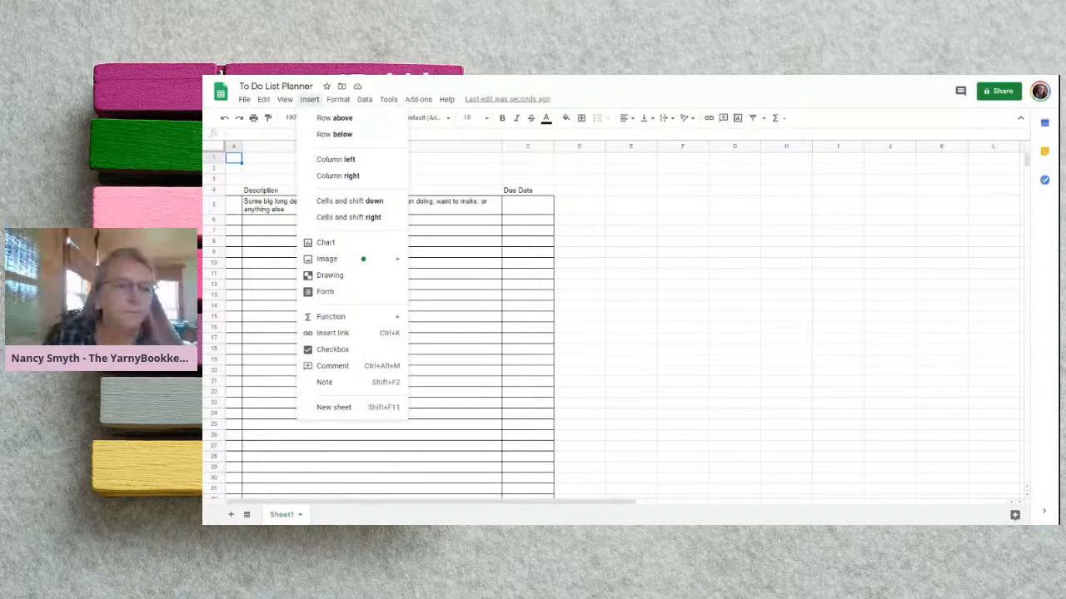
pyautogui.click(324, 276)
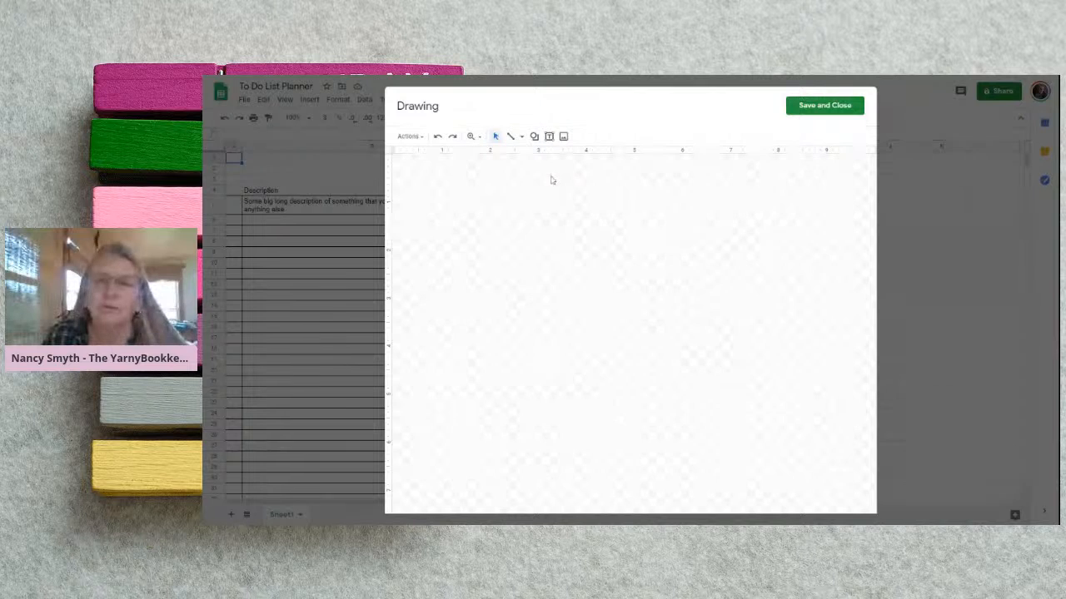
pyautogui.click(836, 107)
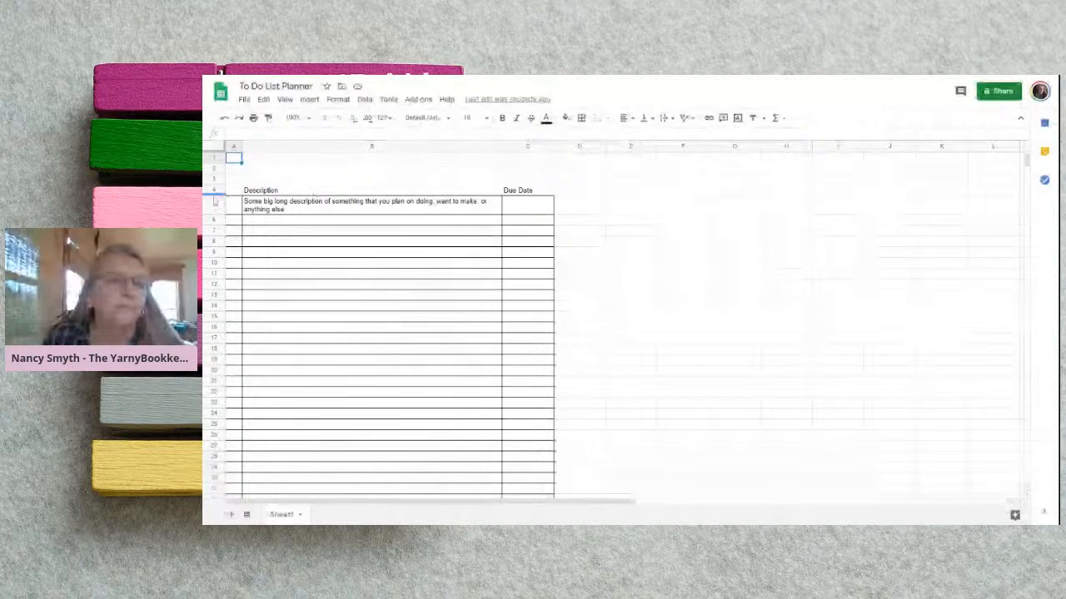
# Insert the pink and brown yarn picture from the Drive folder Yarnybookkeeper.com > 2018 New Logo as an in-cell image in A1
pyautogui.click(309, 99)
pyautogui.moveTo(325, 262)
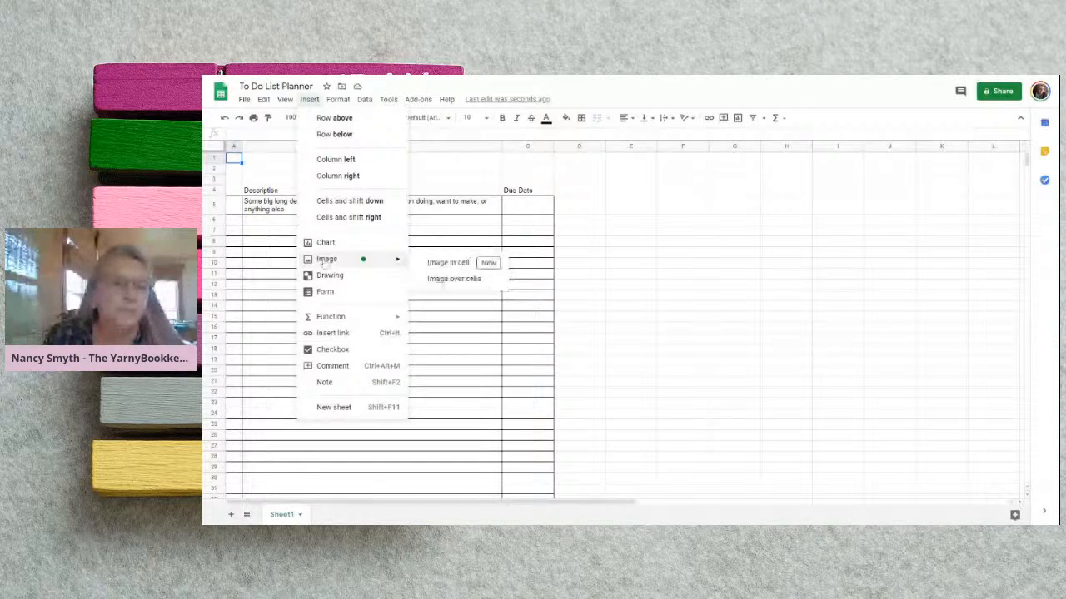
pyautogui.click(440, 266)
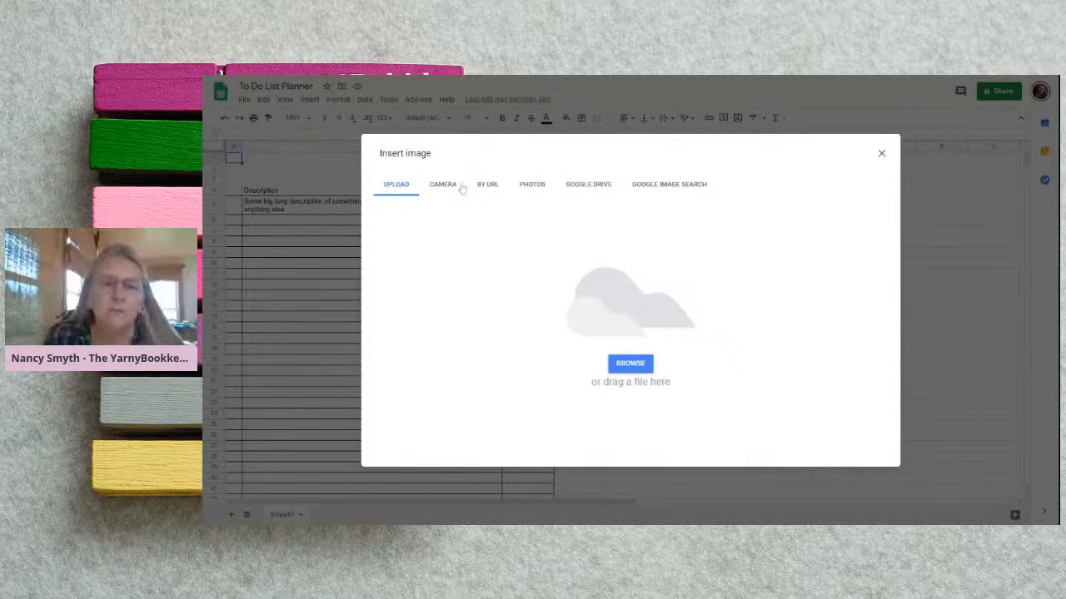
pyautogui.click(591, 184)
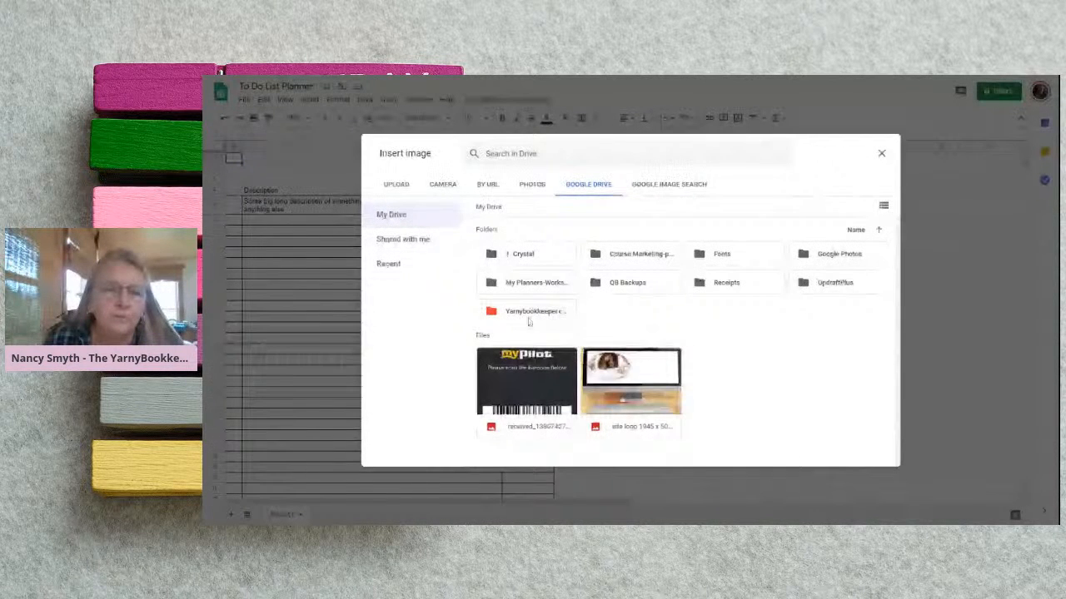
pyautogui.doubleClick(530, 313)
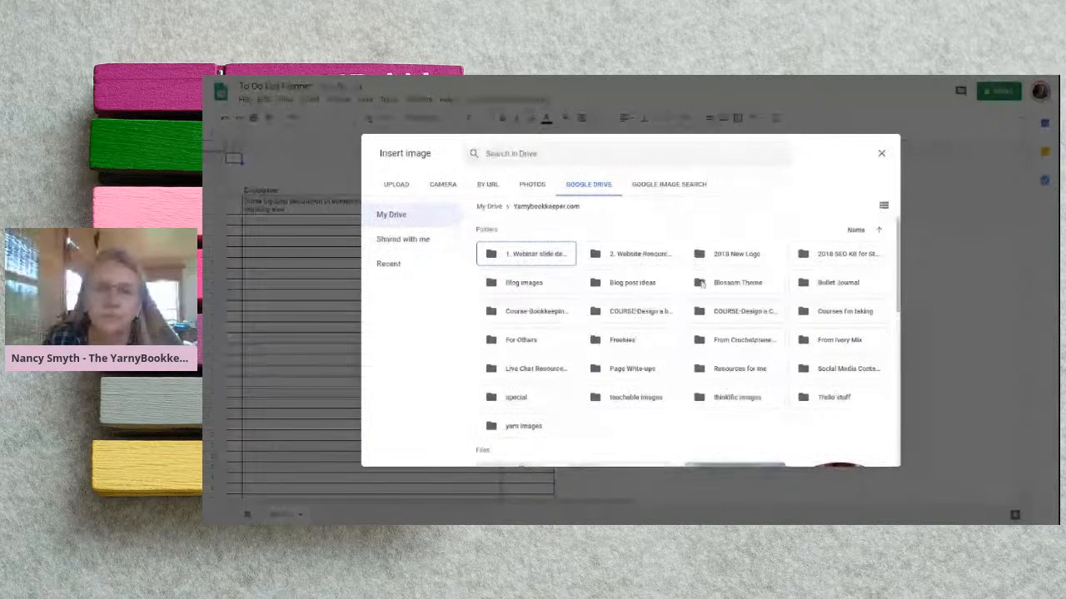
pyautogui.doubleClick(775, 257)
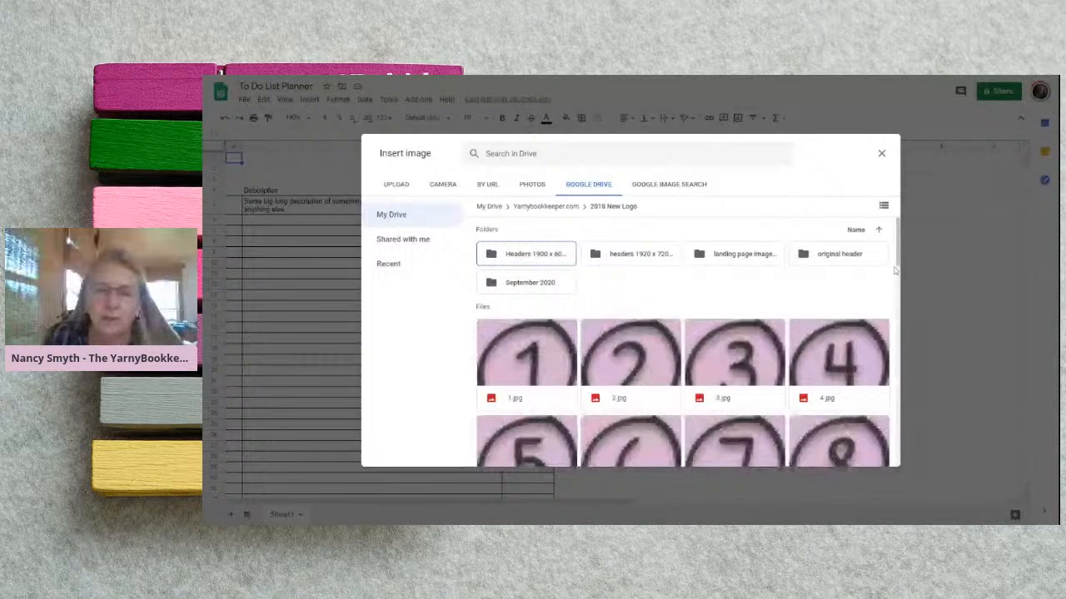
pyautogui.scroll(-4, 895, 292)
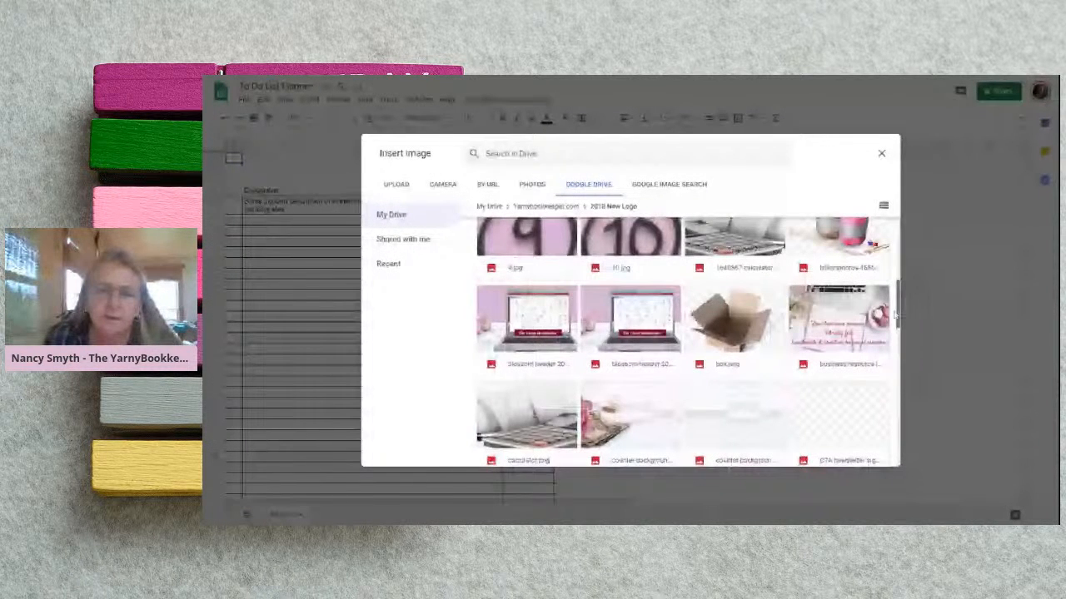
pyautogui.click(841, 246)
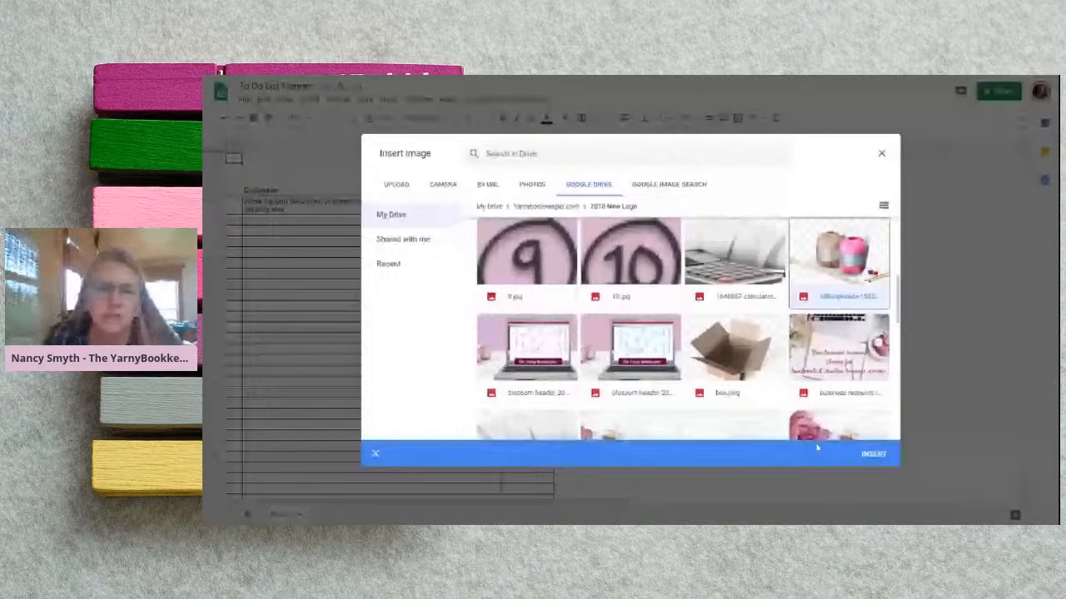
pyautogui.click(874, 454)
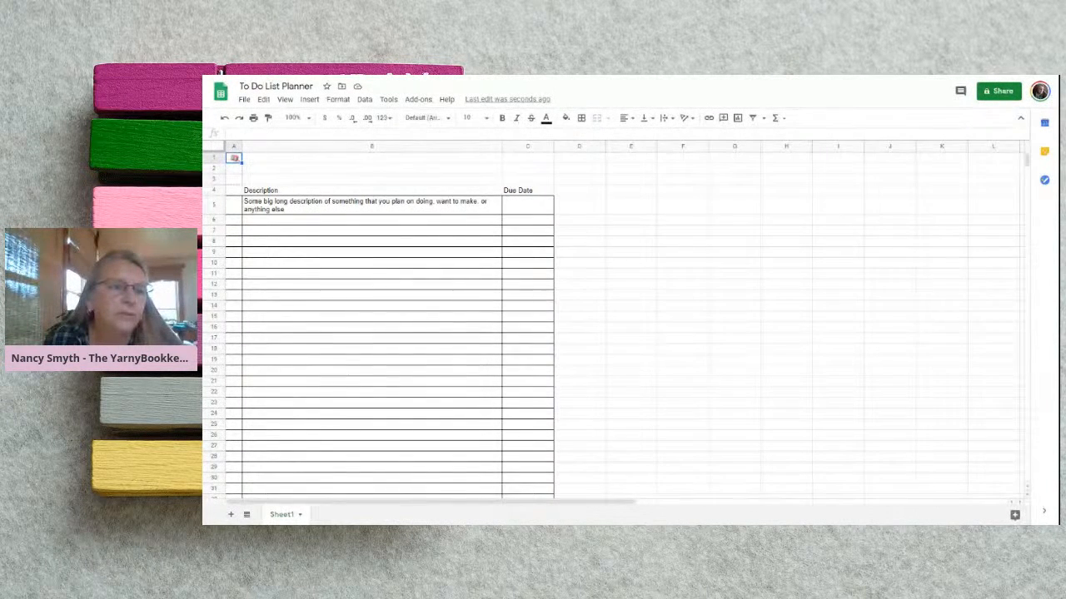
# Try extending the yarn image from A1 down to A3, and clear the copies from cells A2 and A3
pyautogui.moveTo(242, 162); pyautogui.dragTo(242, 181)
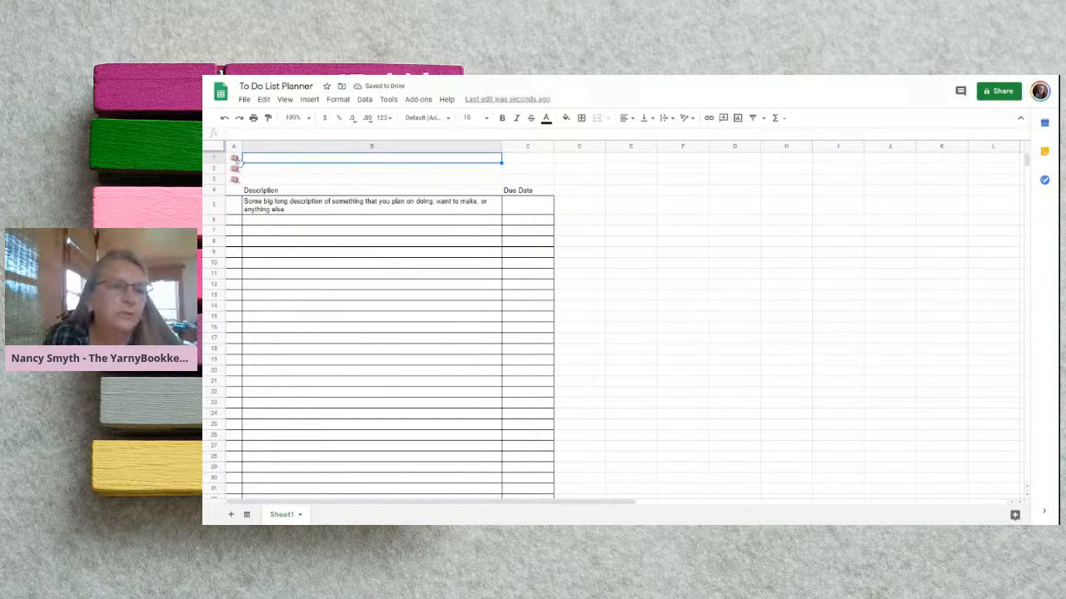
pyautogui.click(234, 169)
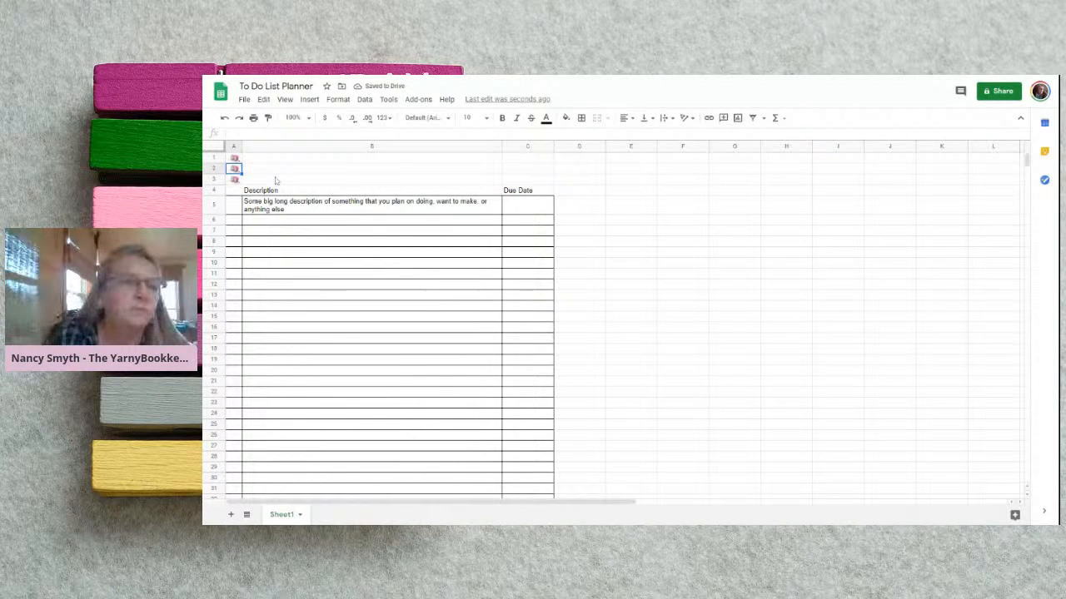
pyautogui.press('Delete')
pyautogui.press('Down')
pyautogui.press('Down')
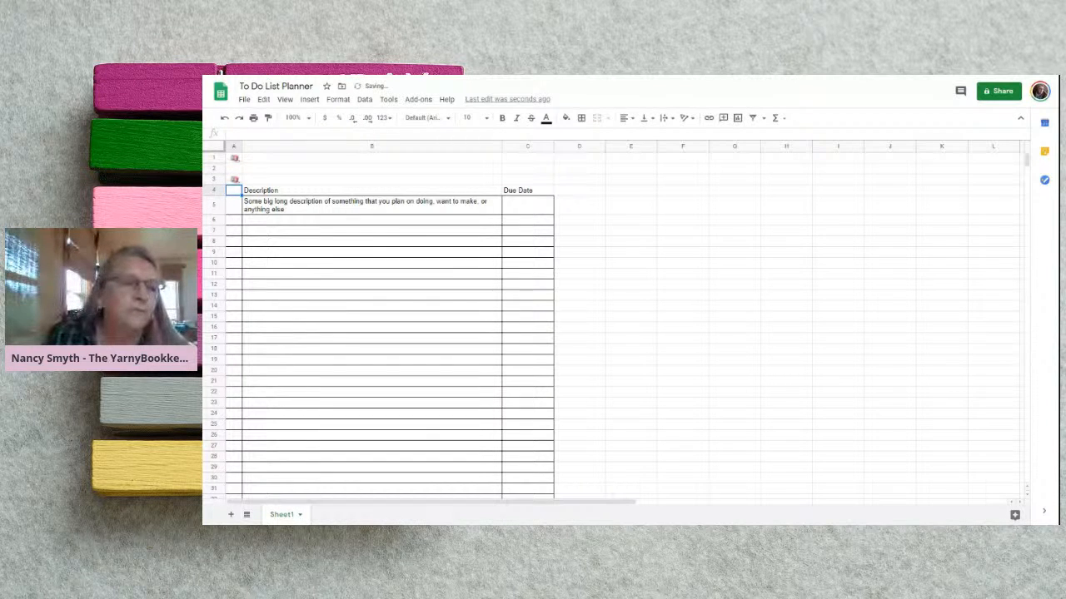
pyautogui.click(233, 181)
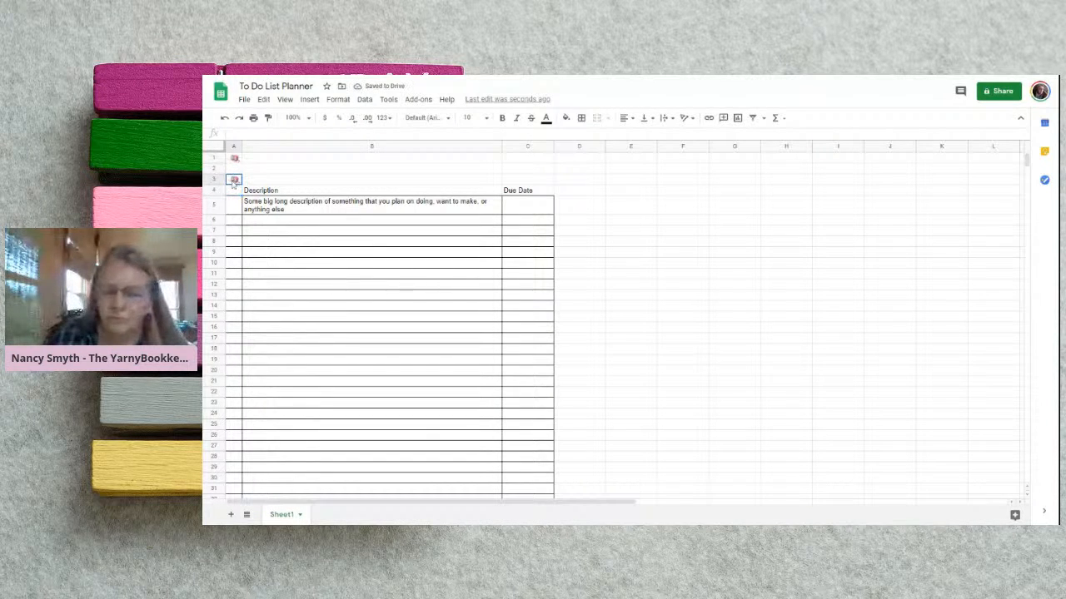
pyautogui.press('Delete')
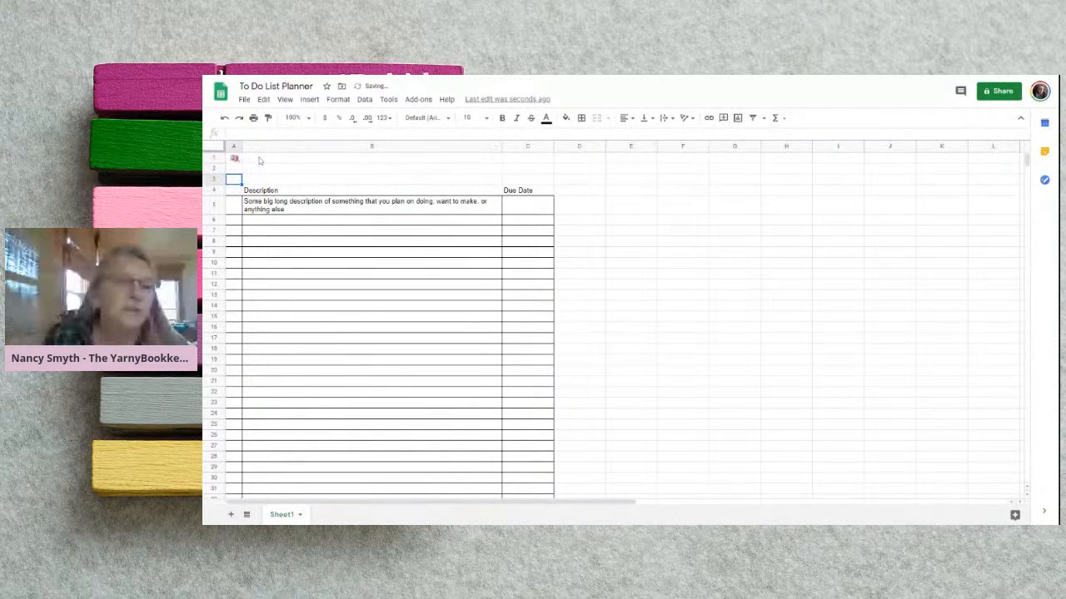
# Set the font of cells B1:C1 to Calligraffitti and enter the title "To Do List" in B1
pyautogui.click(259, 160)
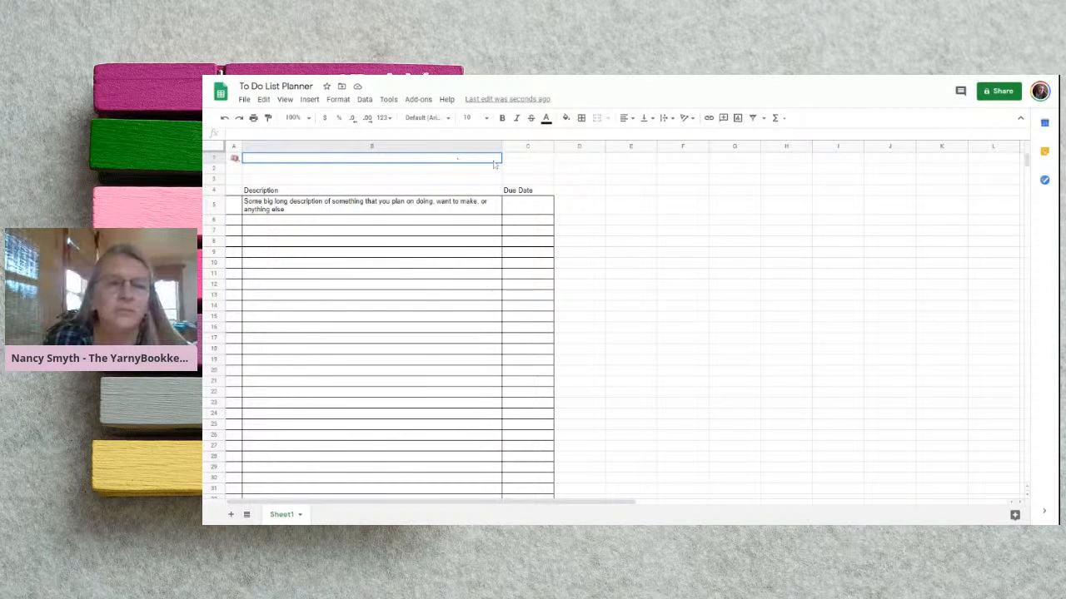
pyautogui.keyDown('shift'); pyautogui.click(528, 158); pyautogui.keyUp('shift')
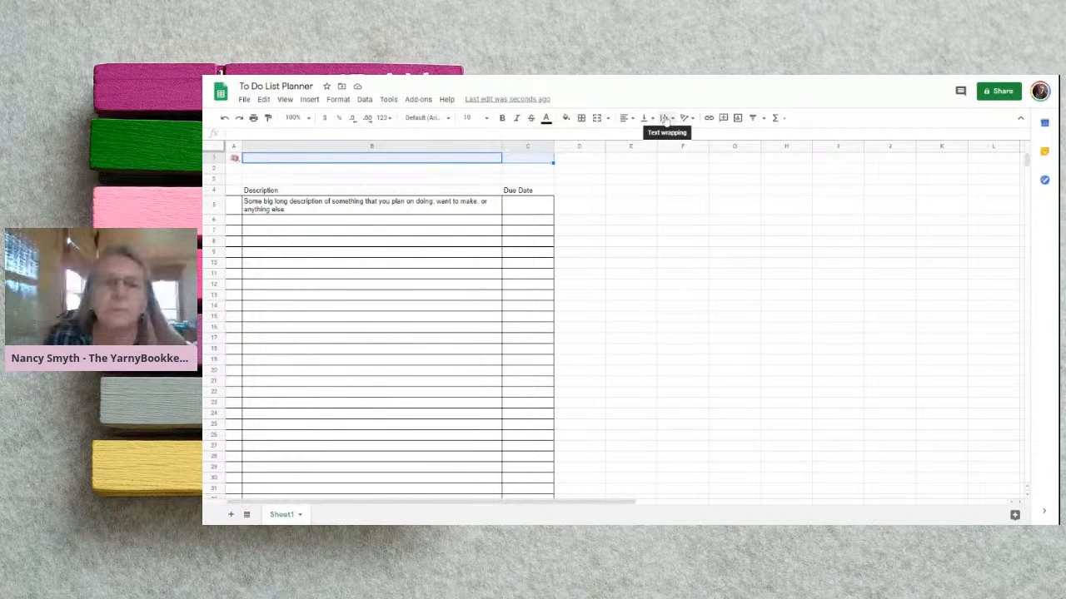
pyautogui.click(665, 119)
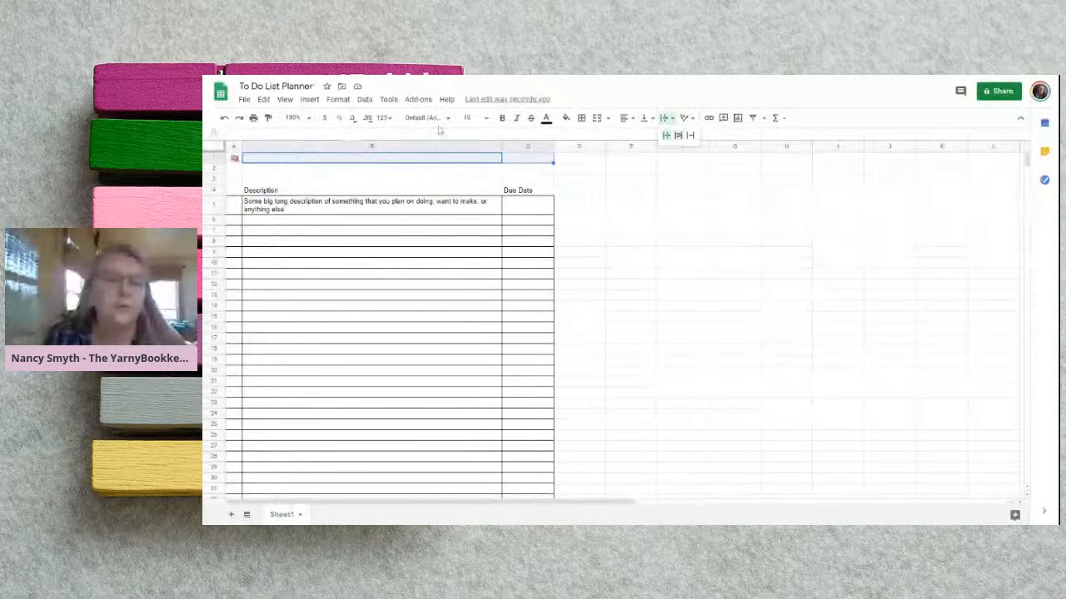
pyautogui.click(447, 121)
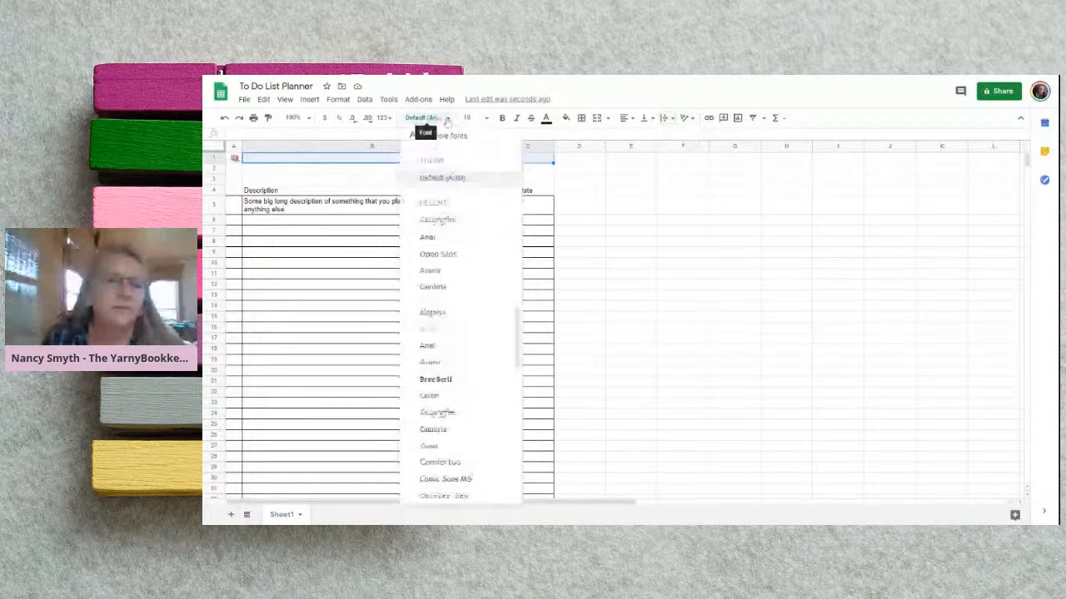
pyautogui.click(437, 221)
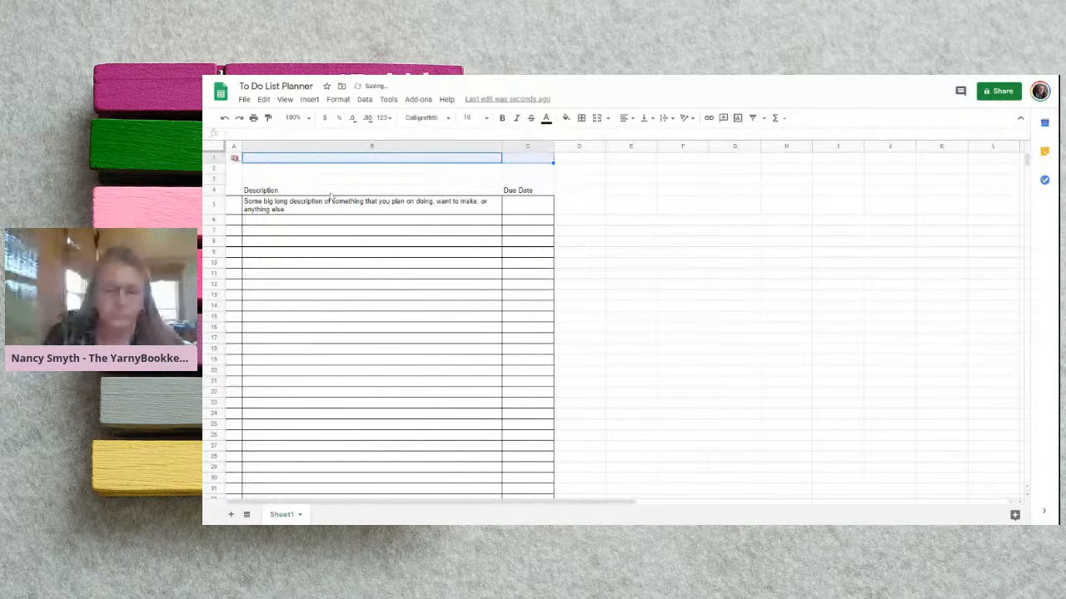
pyautogui.write('T')
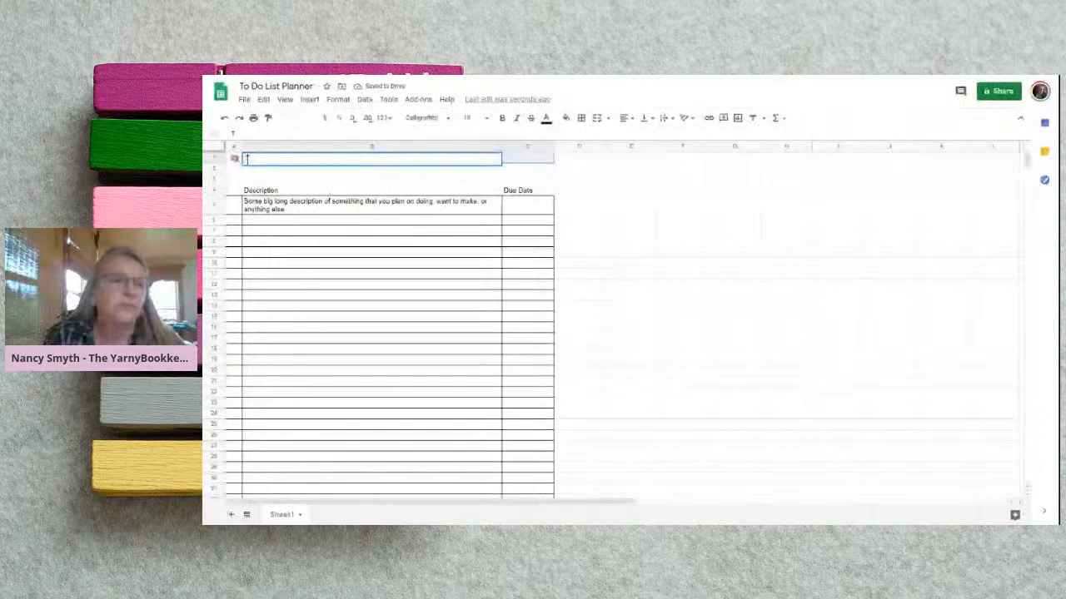
pyautogui.write('o Do List')
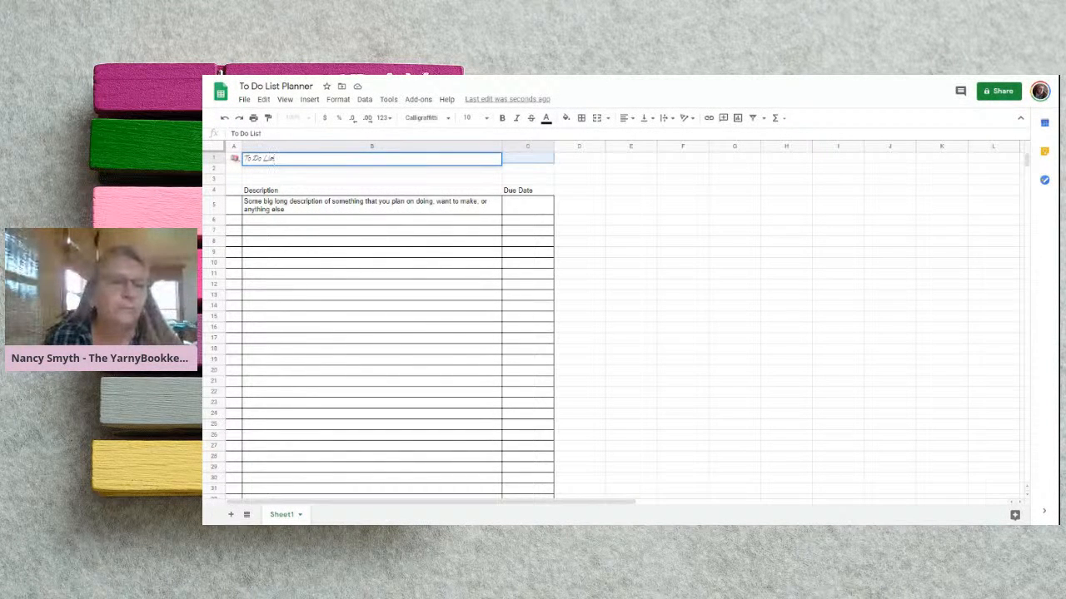
pyautogui.press('Return')
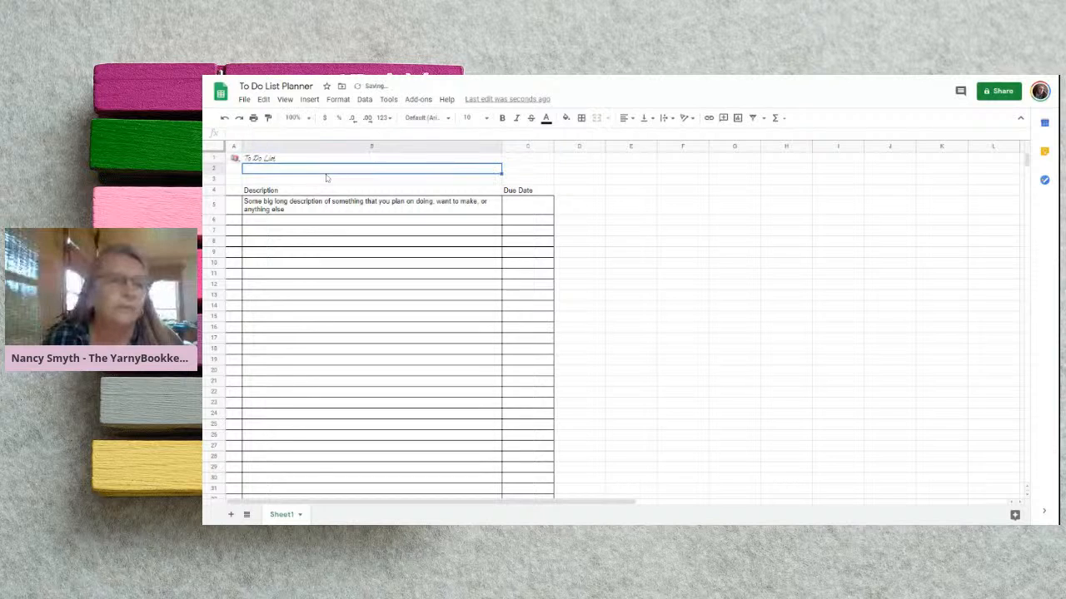
# Set the font size of the "To Do List" title in cell B1 to 36
pyautogui.click(290, 159)
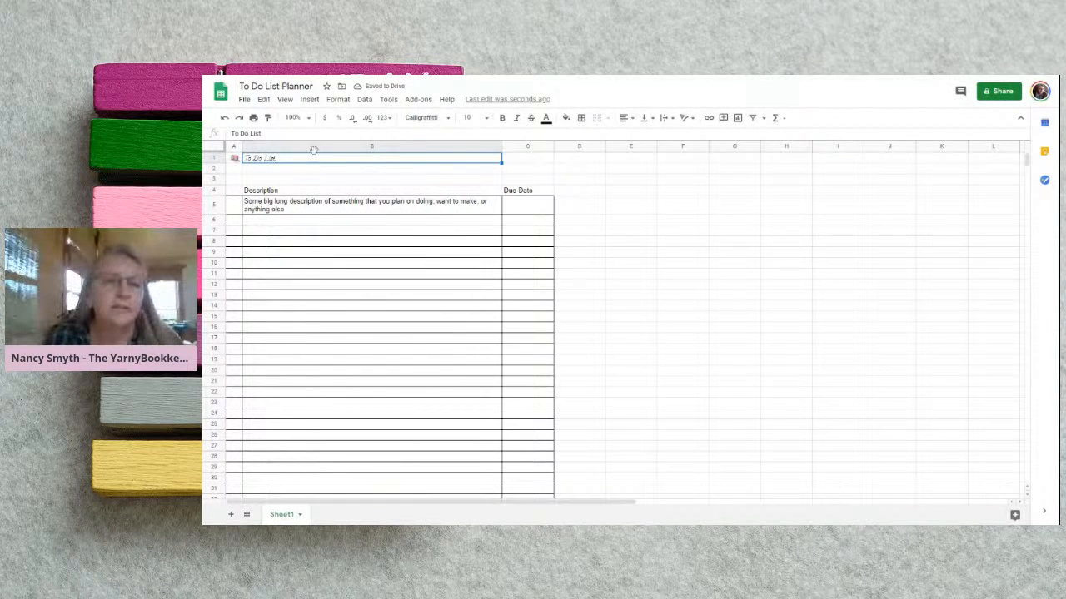
pyautogui.click(487, 118)
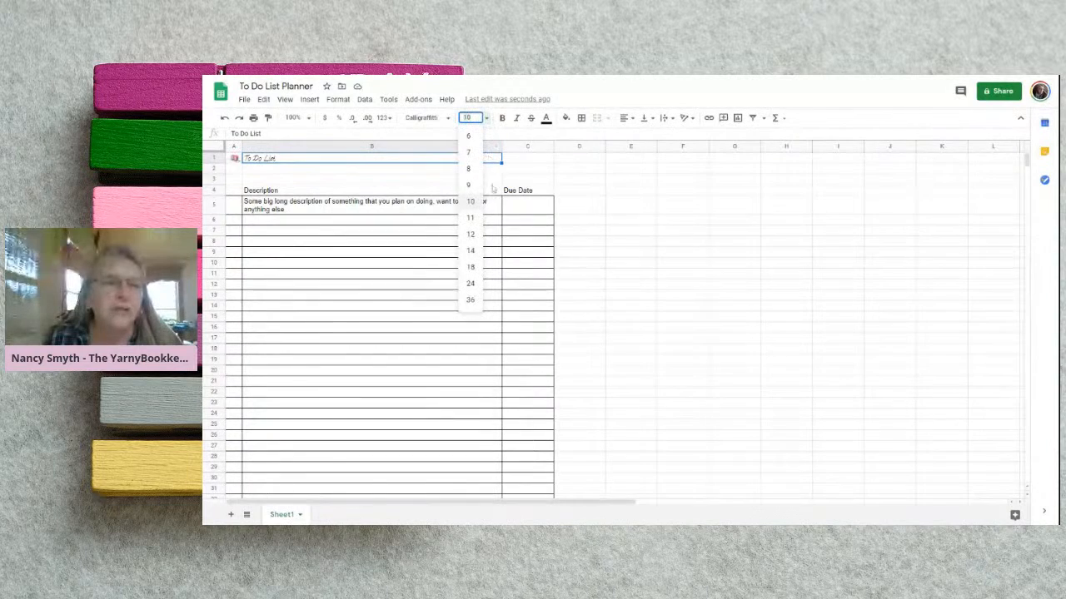
pyautogui.click(470, 300)
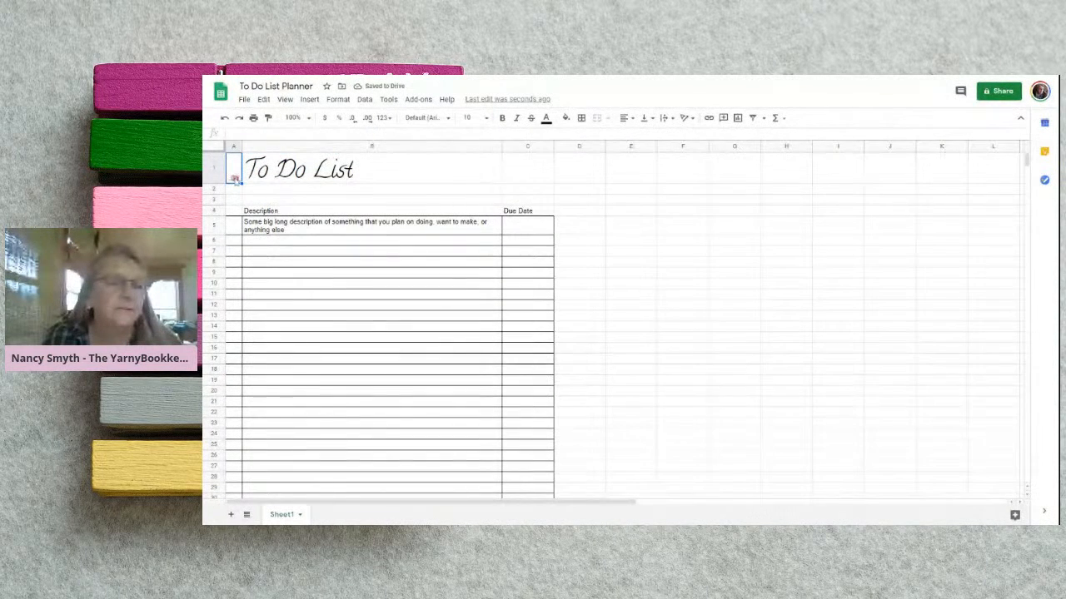
pyautogui.click(431, 174)
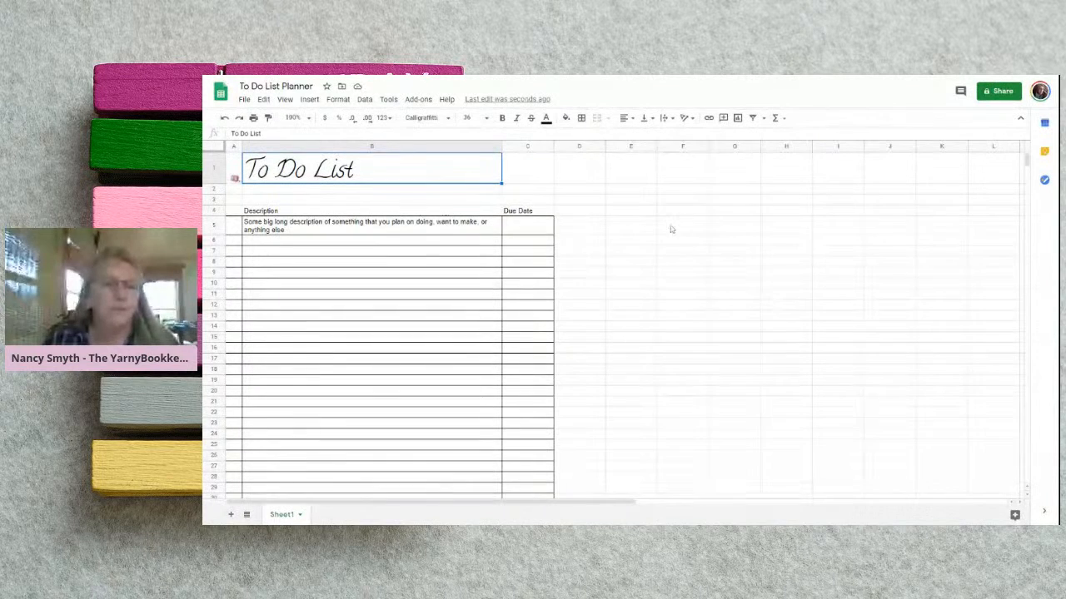
# Preview the current sheet for printing in Portrait orientation and return to the spreadsheet without printing
pyautogui.click(243, 99)
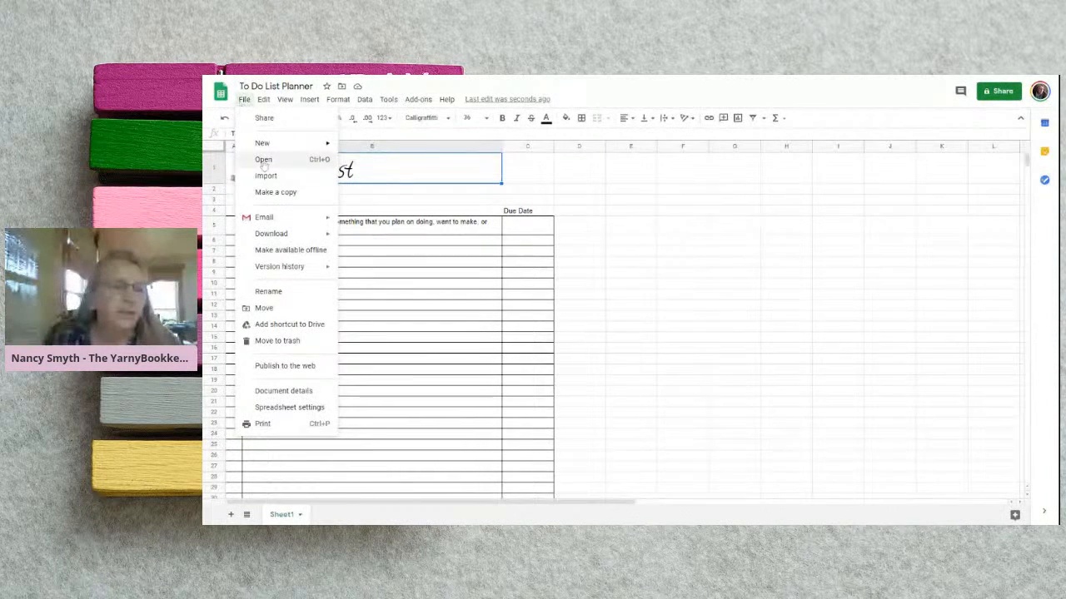
pyautogui.moveTo(272, 268)
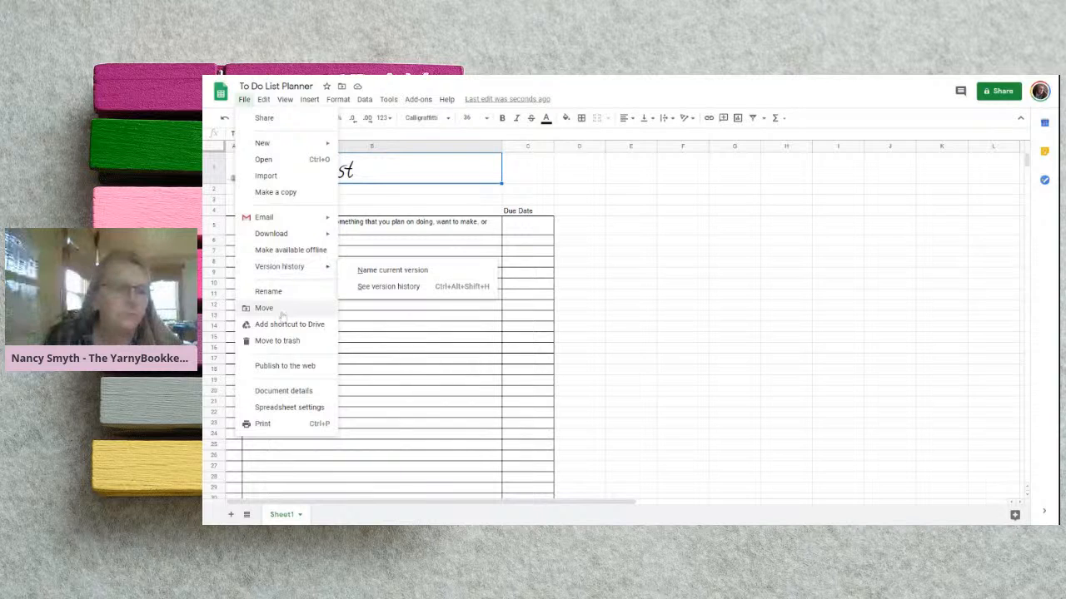
pyautogui.click(261, 424)
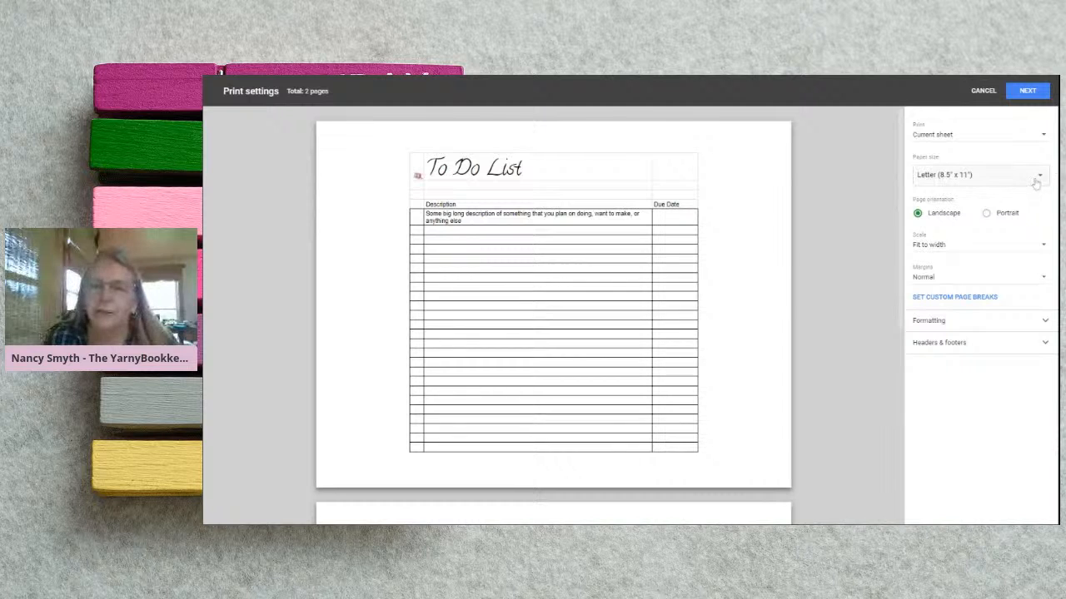
pyautogui.click(986, 213)
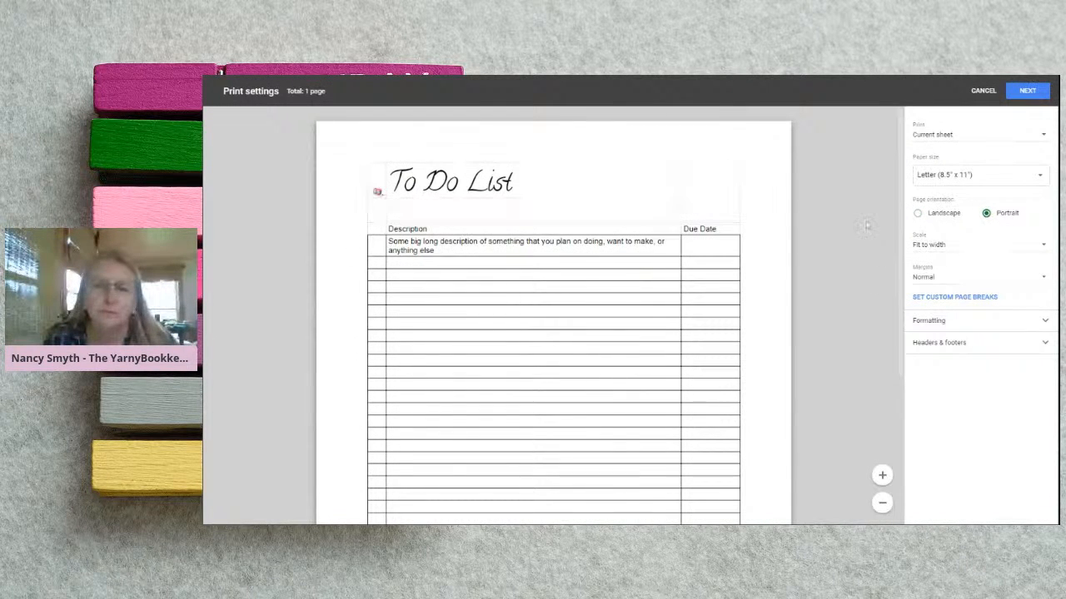
pyautogui.moveTo(901, 162)
pyautogui.mouseDown()
pyautogui.moveTo(908, 273)
pyautogui.moveTo(907, 156)
pyautogui.mouseUp()
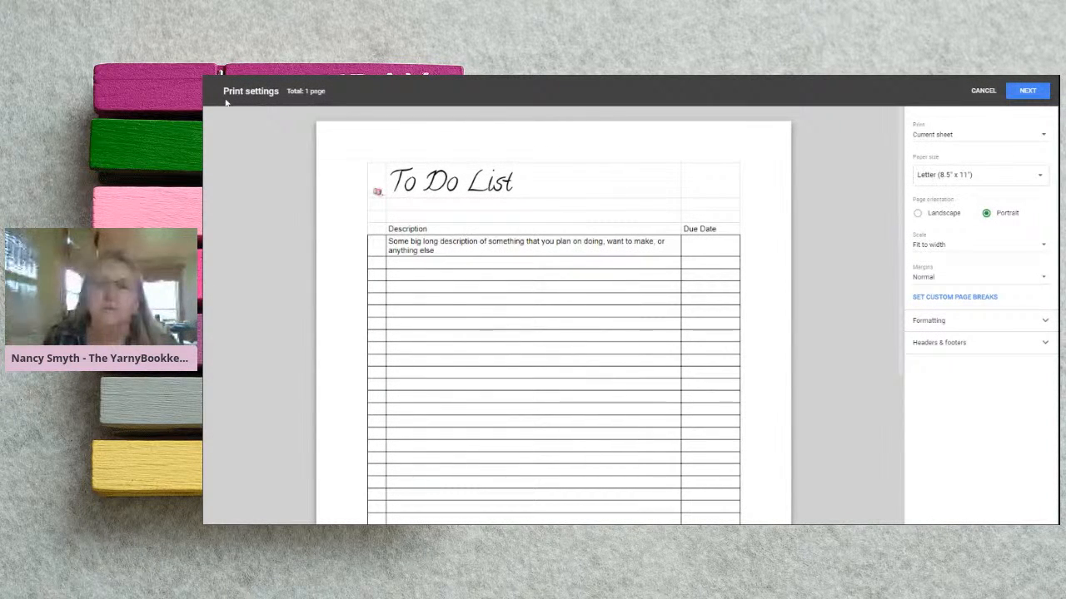
pyautogui.click(983, 91)
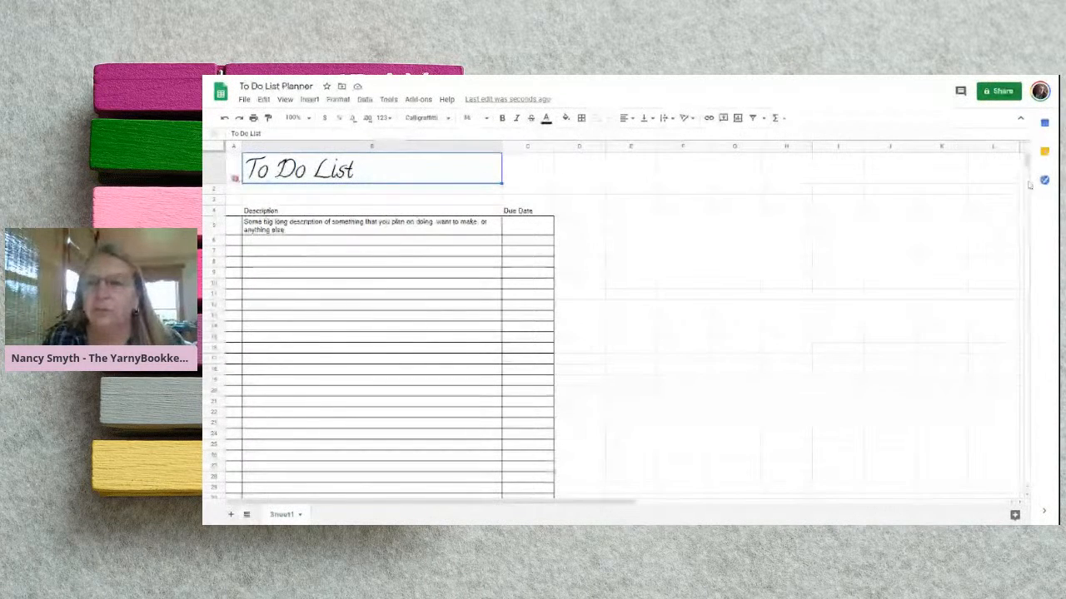
pyautogui.moveTo(1029, 162); pyautogui.dragTo(1027, 164)
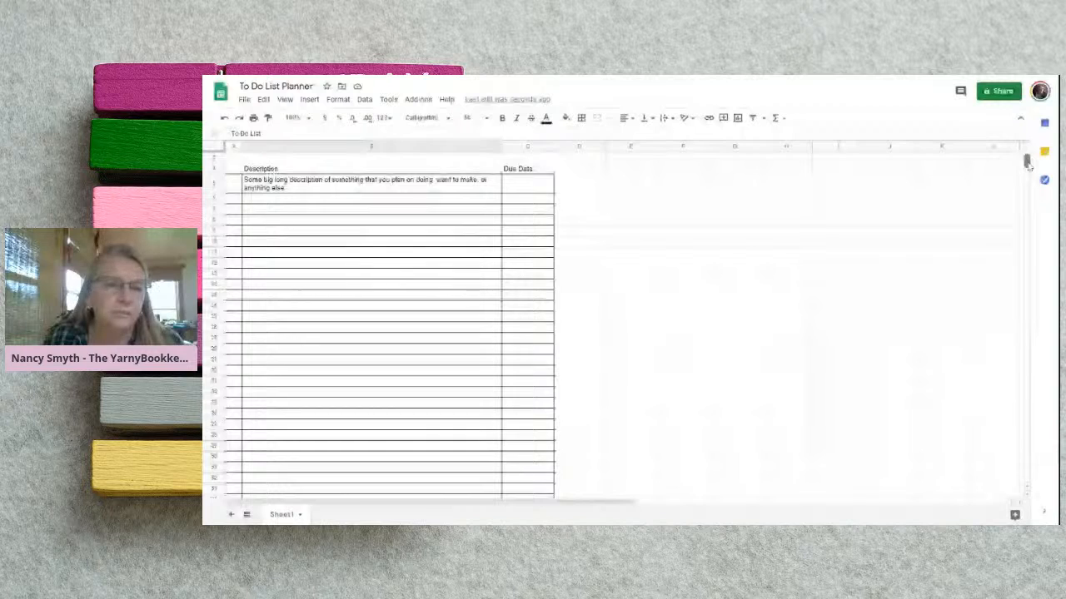
pyautogui.moveTo(1028, 164); pyautogui.dragTo(1027, 158)
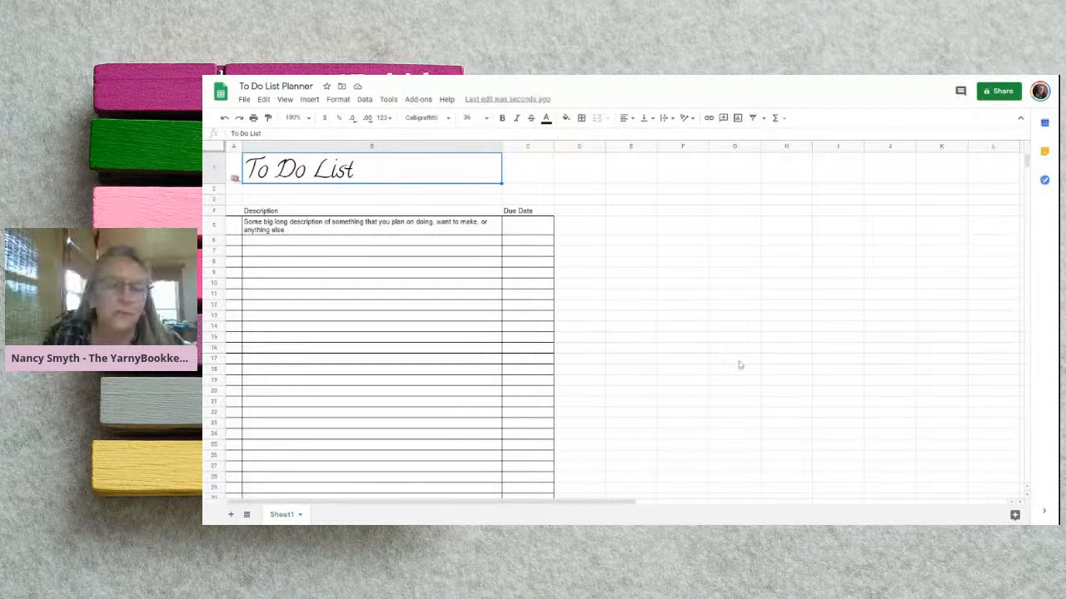
pyautogui.click(799, 371)
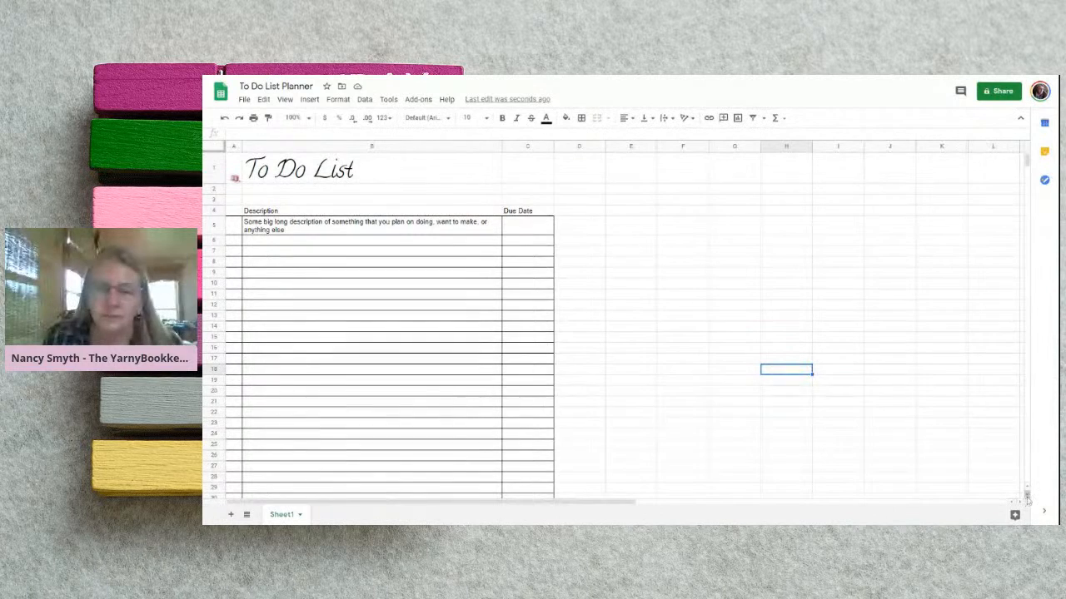
# Set the text wrapping of cells A22:C22 to Overflow and remove all their borders
pyautogui.scroll(-2, 1029, 498)
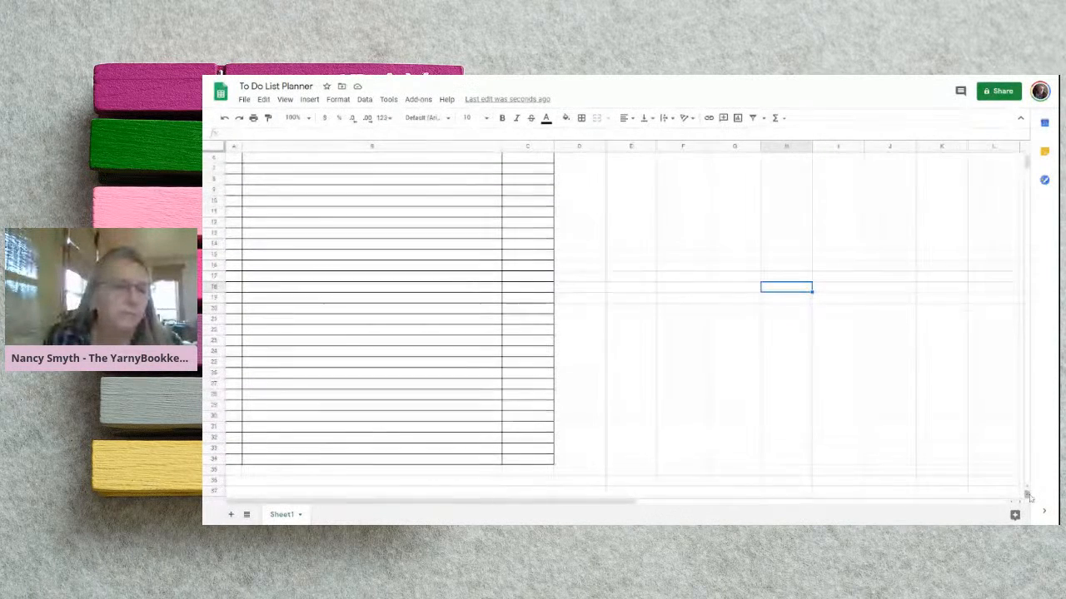
pyautogui.click(234, 331)
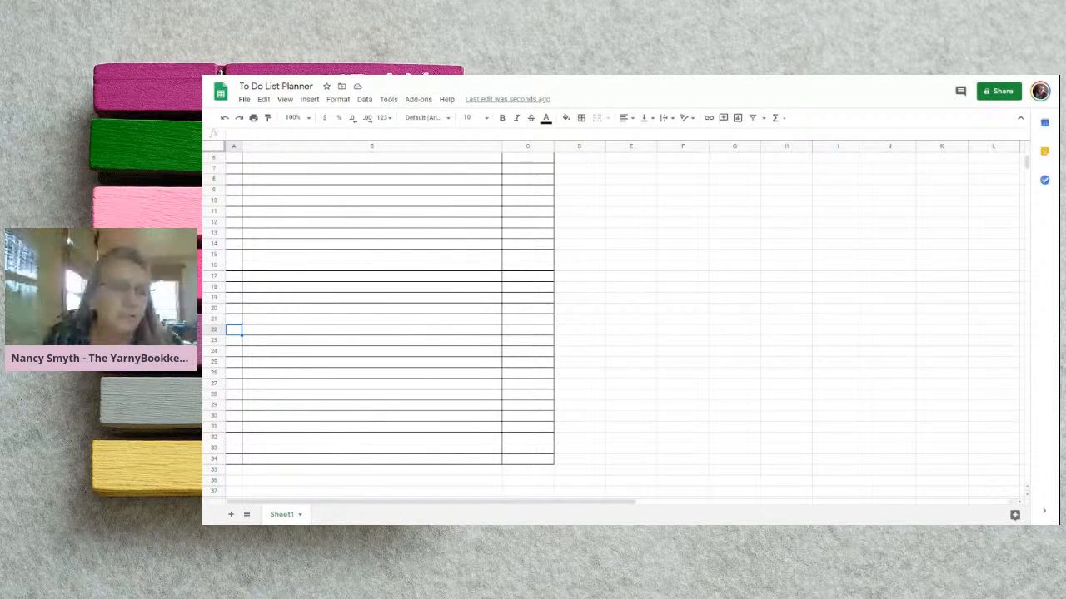
pyautogui.moveTo(242, 336); pyautogui.dragTo(551, 334)
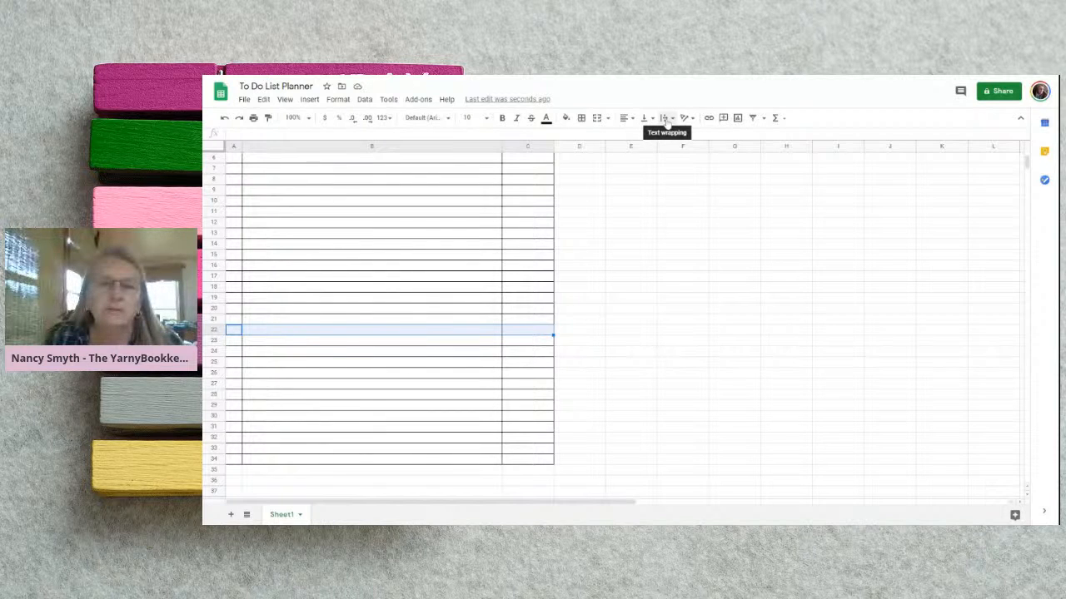
pyautogui.click(666, 121)
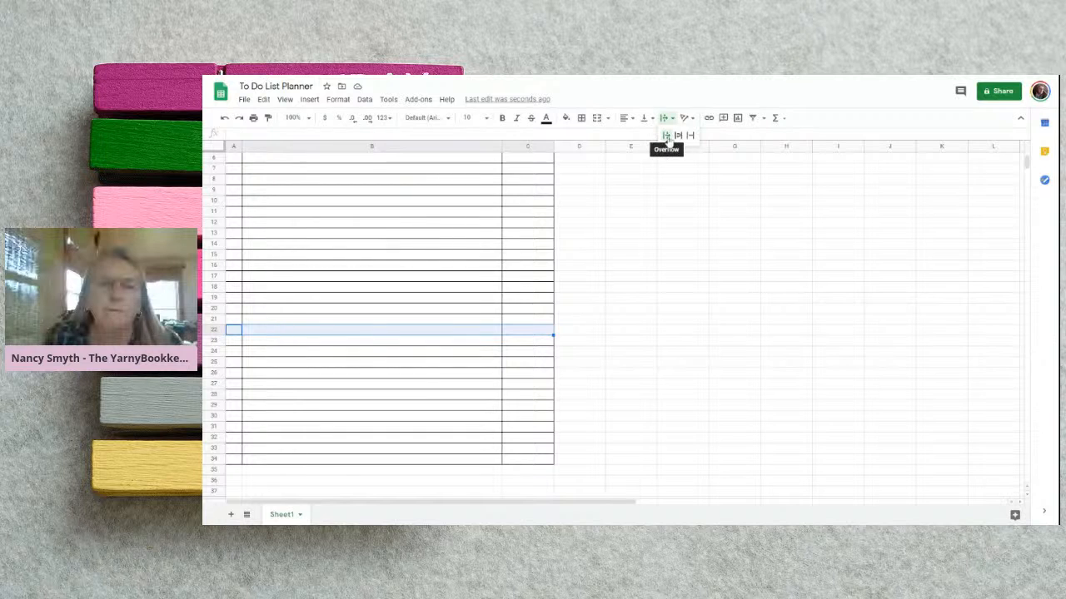
pyautogui.click(666, 136)
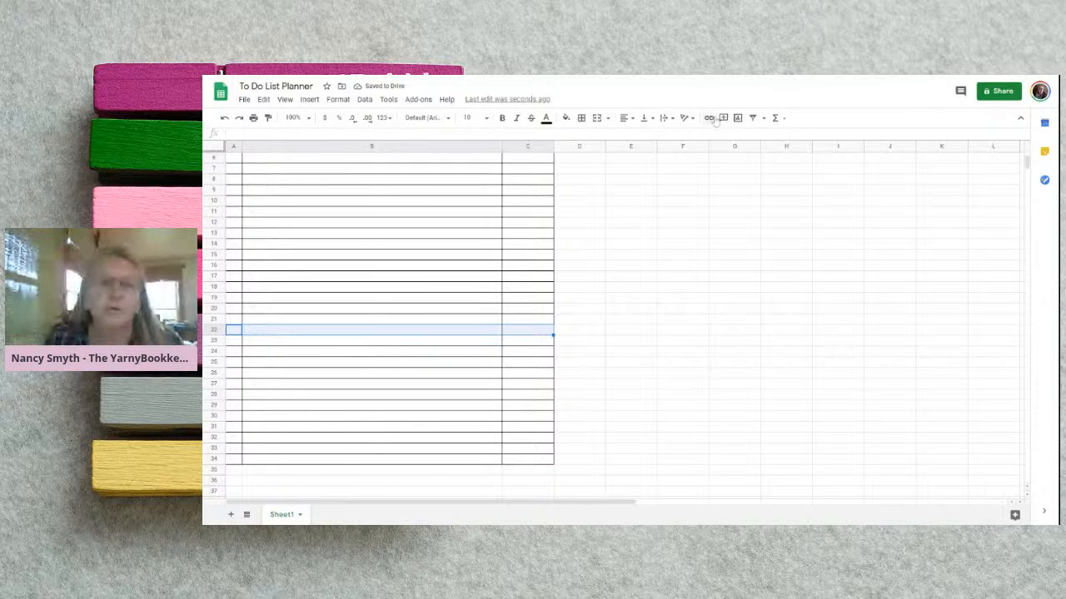
pyautogui.click(581, 119)
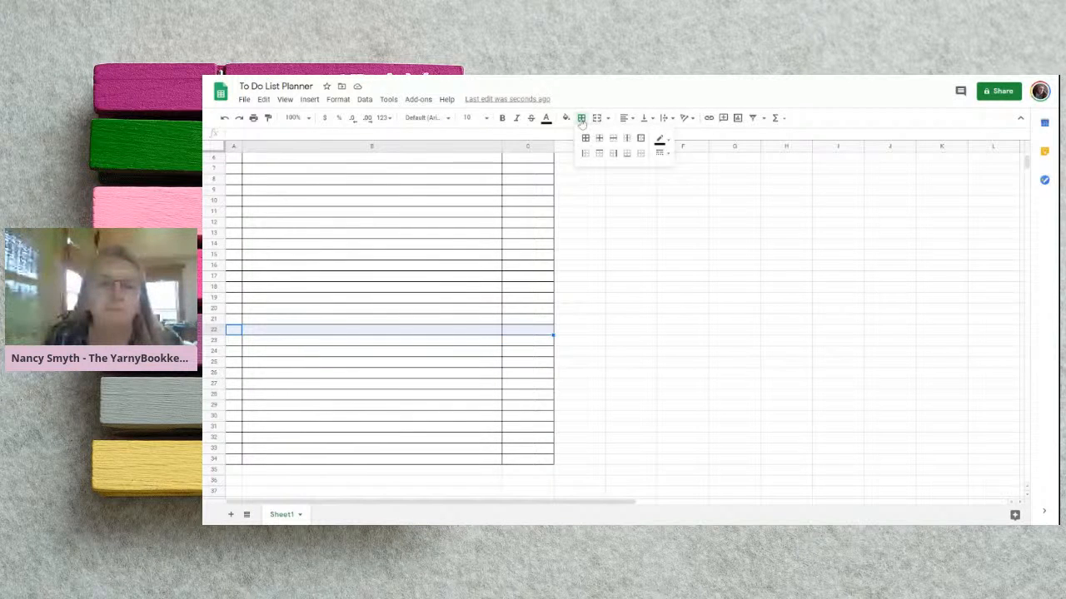
pyautogui.click(642, 158)
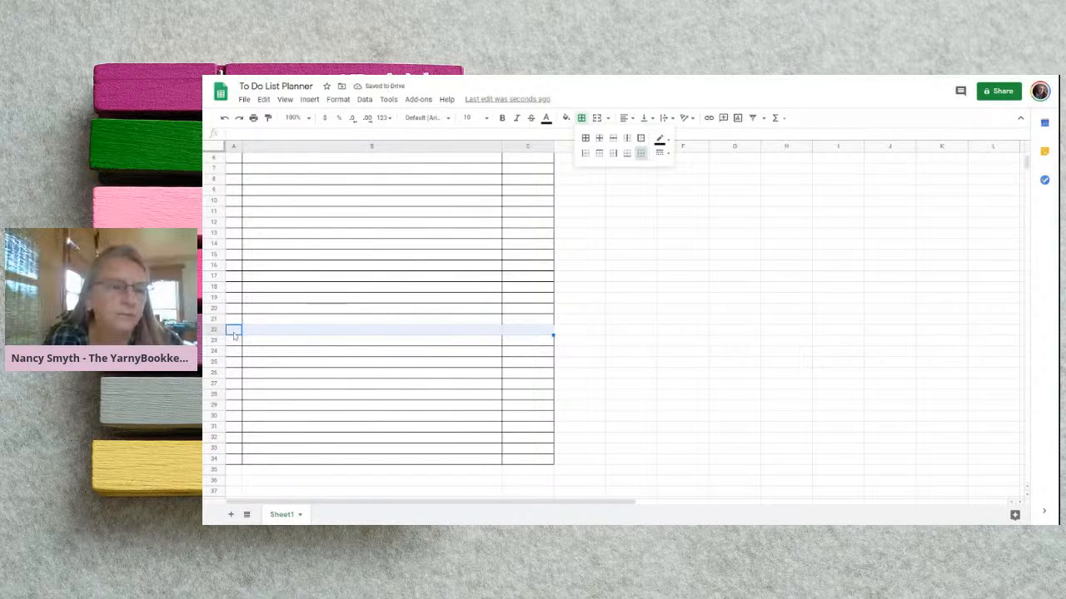
# Format cell A22 in Calligraffitti at size 18 and enter the heading "Notes:"
pyautogui.click(237, 333)
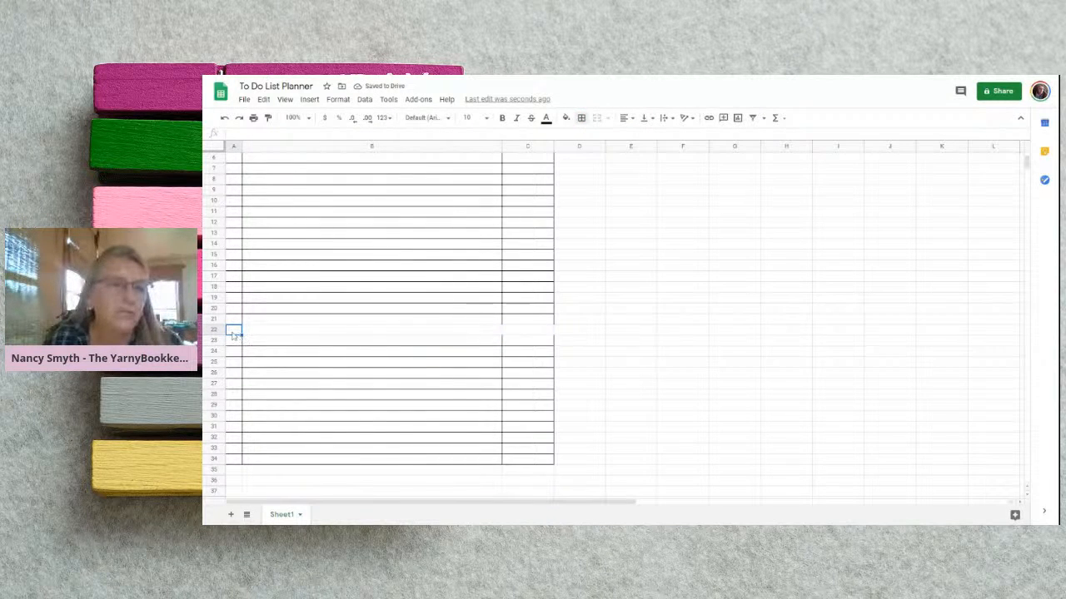
pyautogui.click(449, 119)
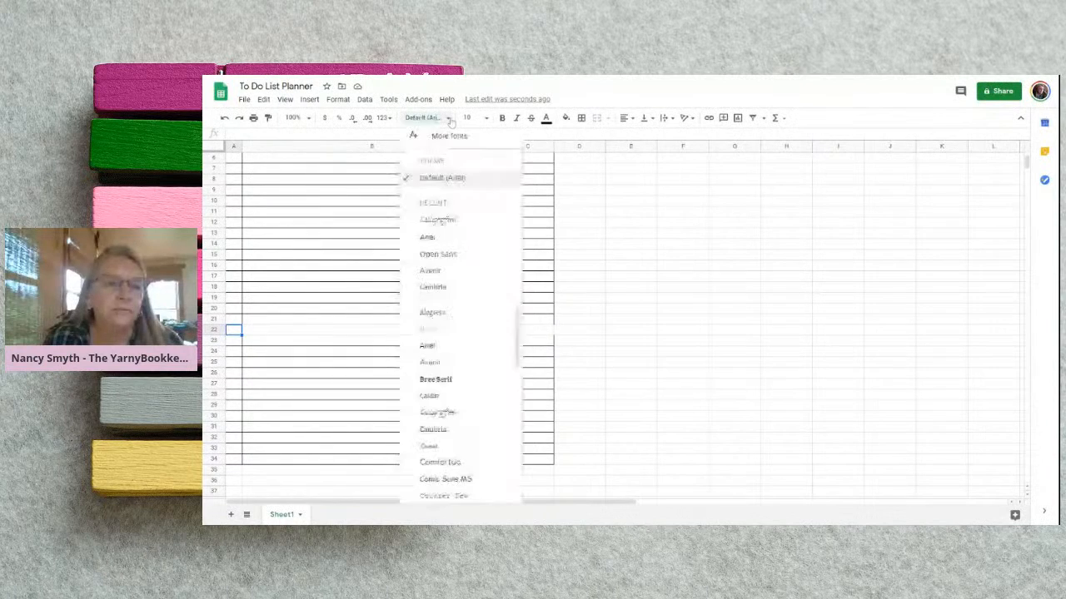
pyautogui.click(441, 222)
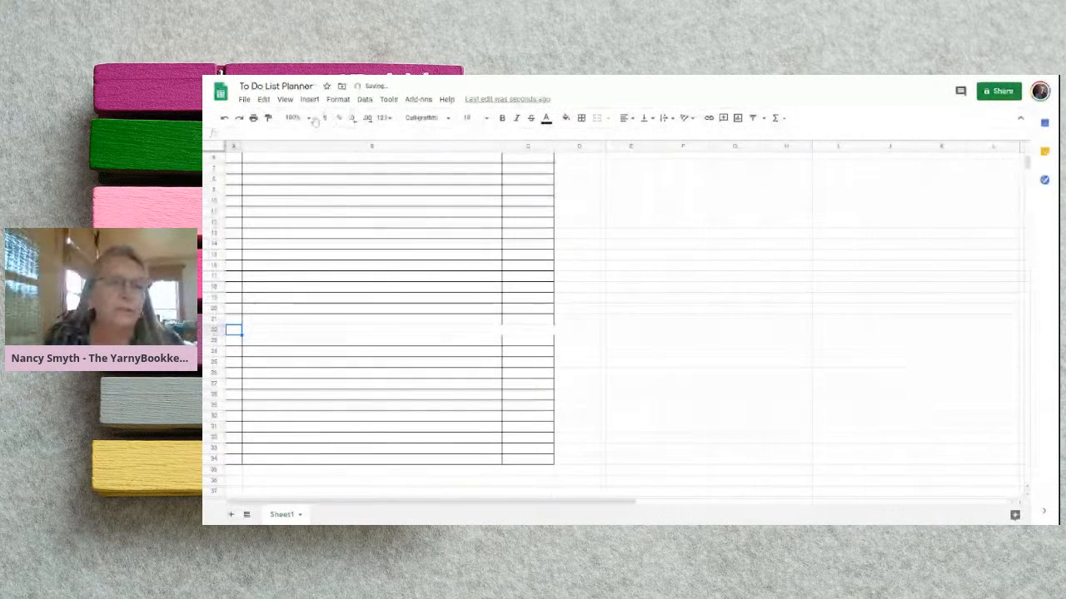
pyautogui.click(471, 118)
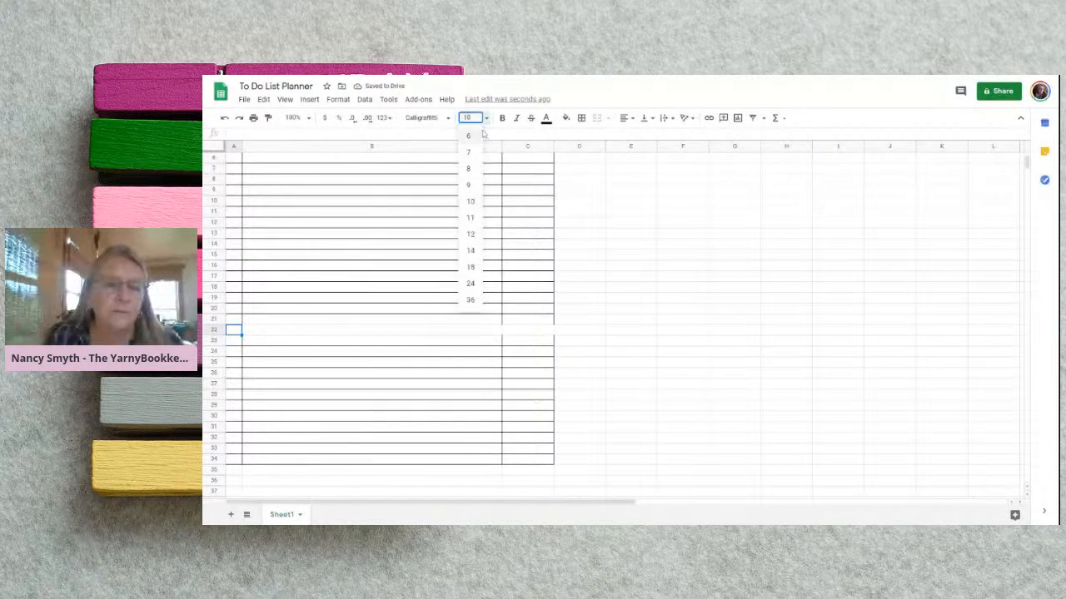
pyautogui.click(470, 267)
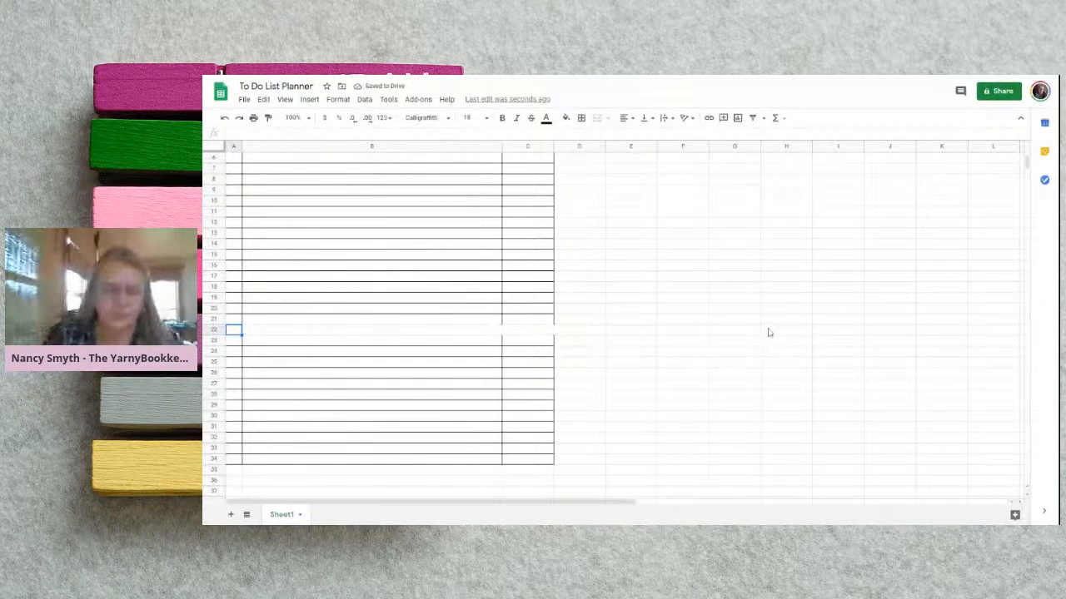
pyautogui.write('Not')
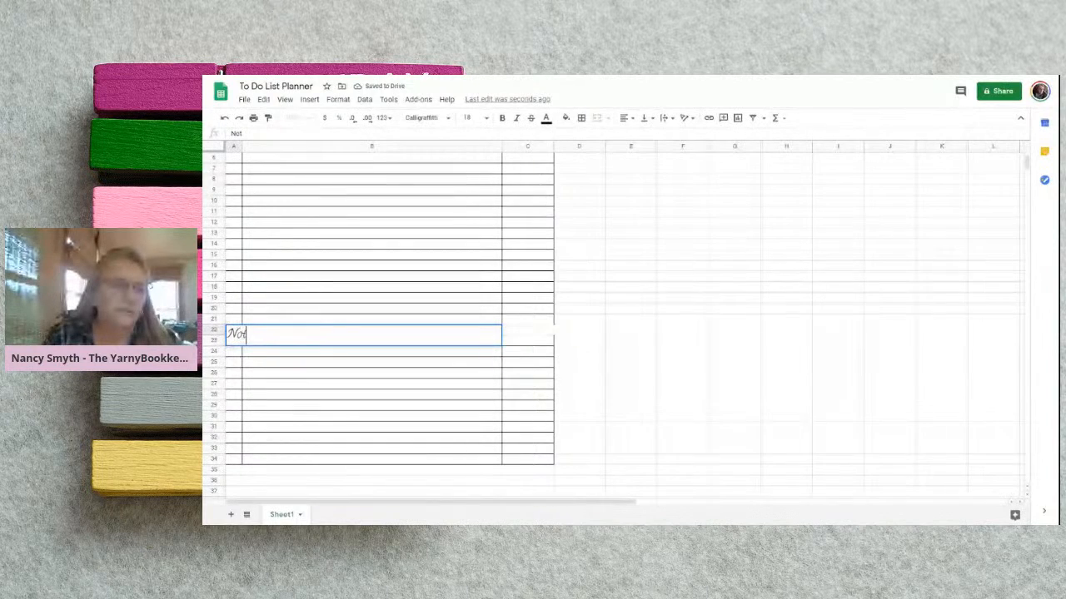
pyautogui.write('es:')
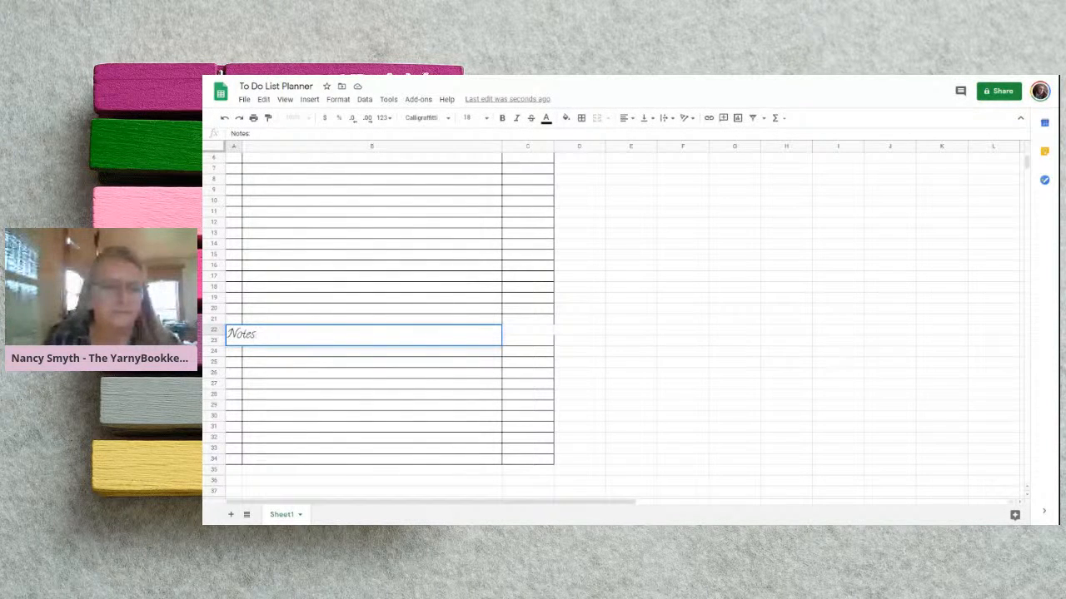
pyautogui.click(770, 333)
# Change the text color of the Notes heading in cell A22 to purple
pyautogui.click(238, 334)
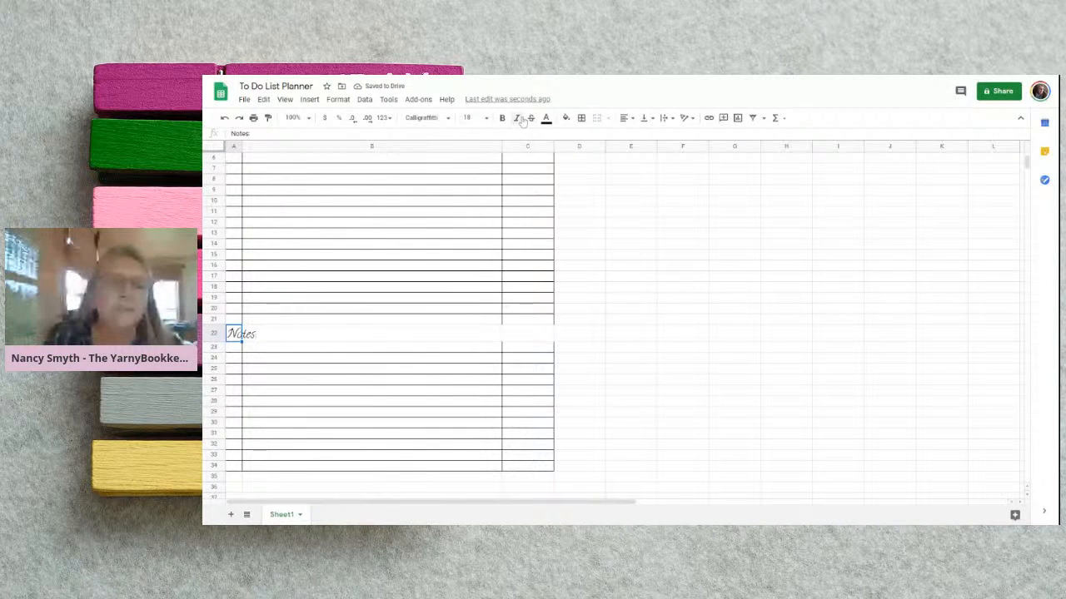
pyautogui.click(546, 118)
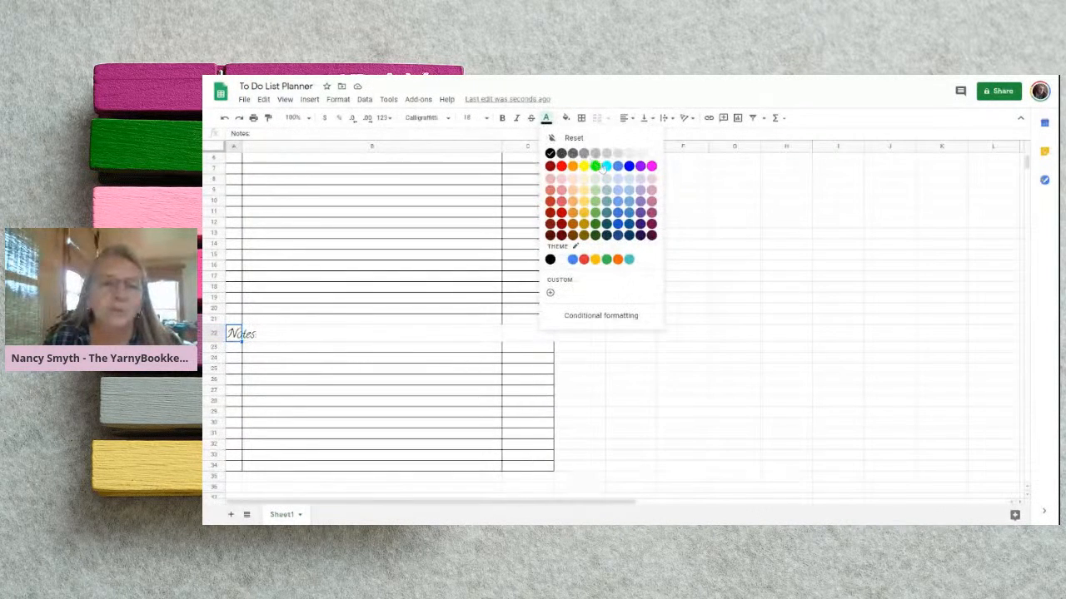
pyautogui.click(645, 169)
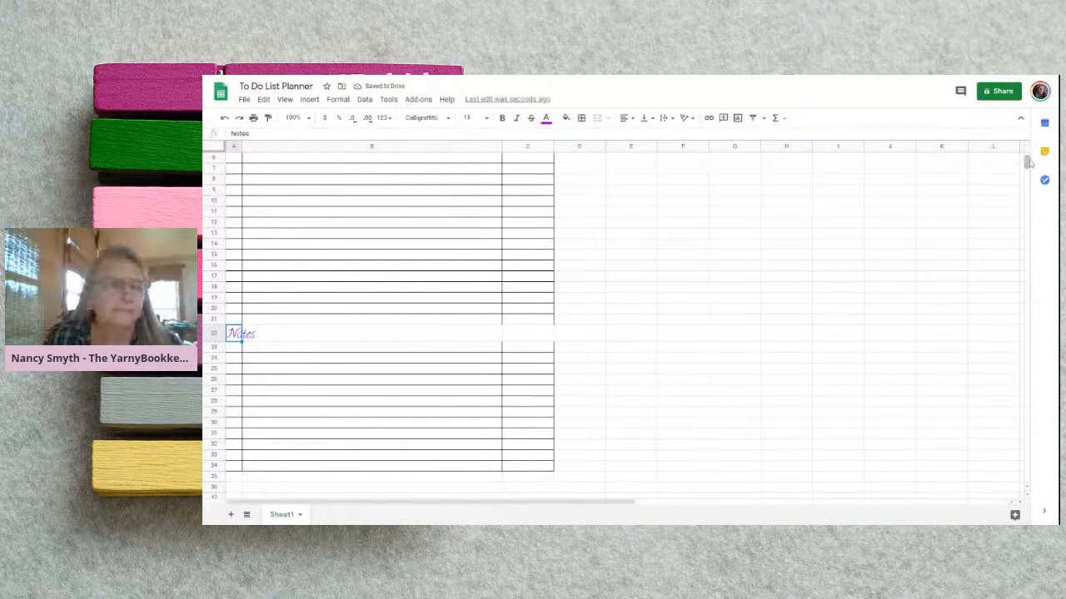
# Change the text color of the "To Do List" title in cell B1 to magenta
pyautogui.scroll(3, 1027, 159)
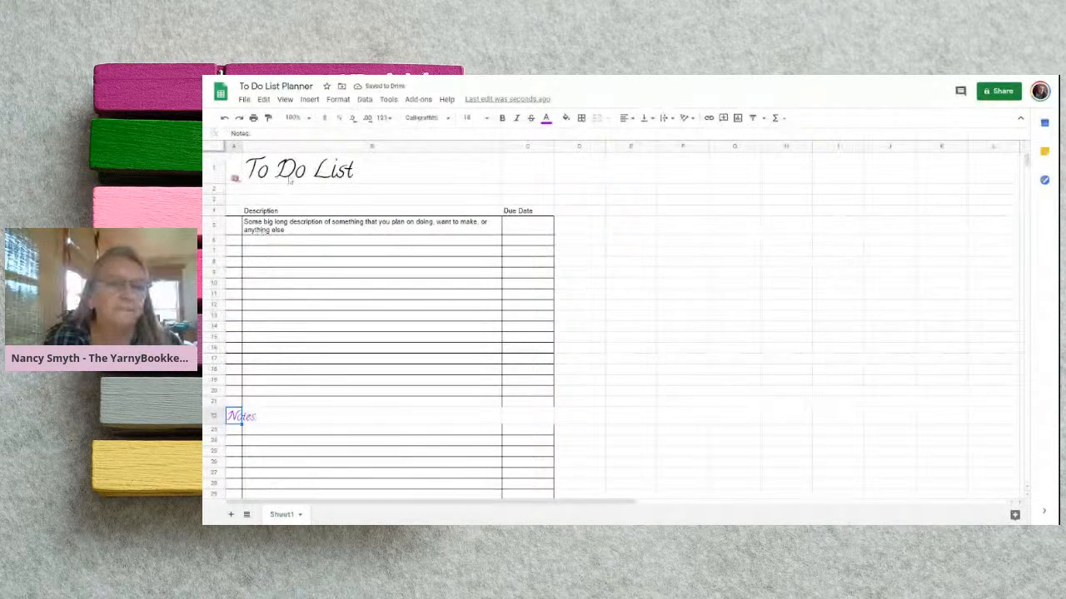
pyautogui.click(375, 171)
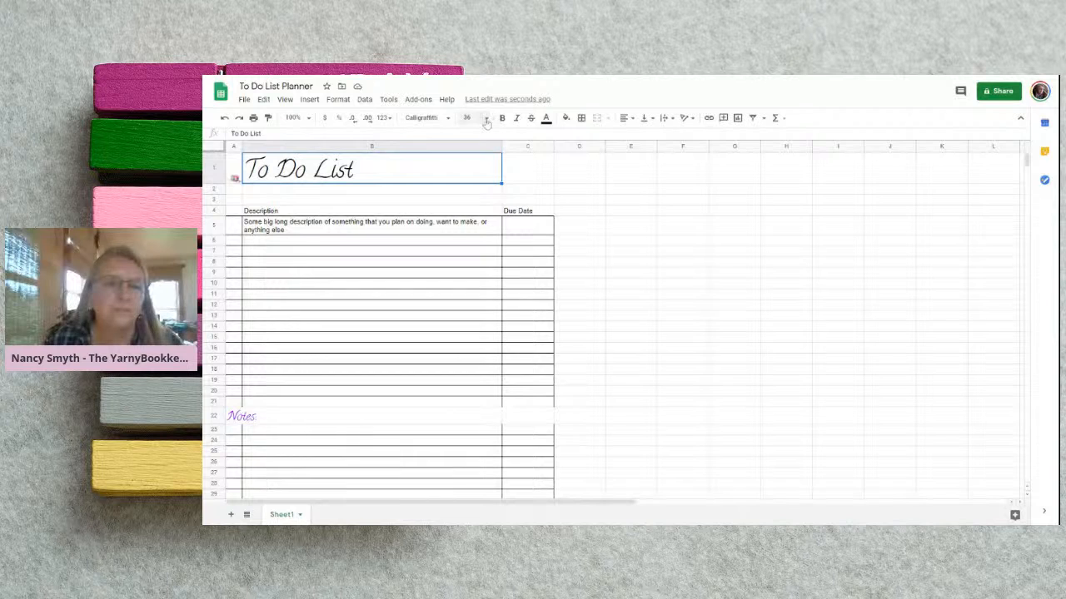
pyautogui.click(546, 118)
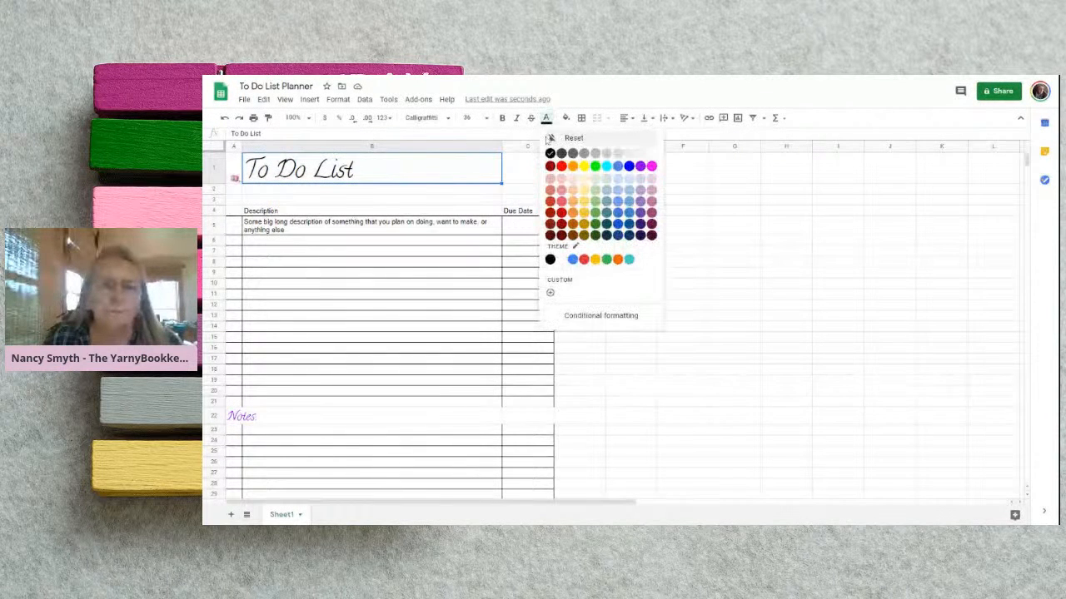
pyautogui.click(652, 166)
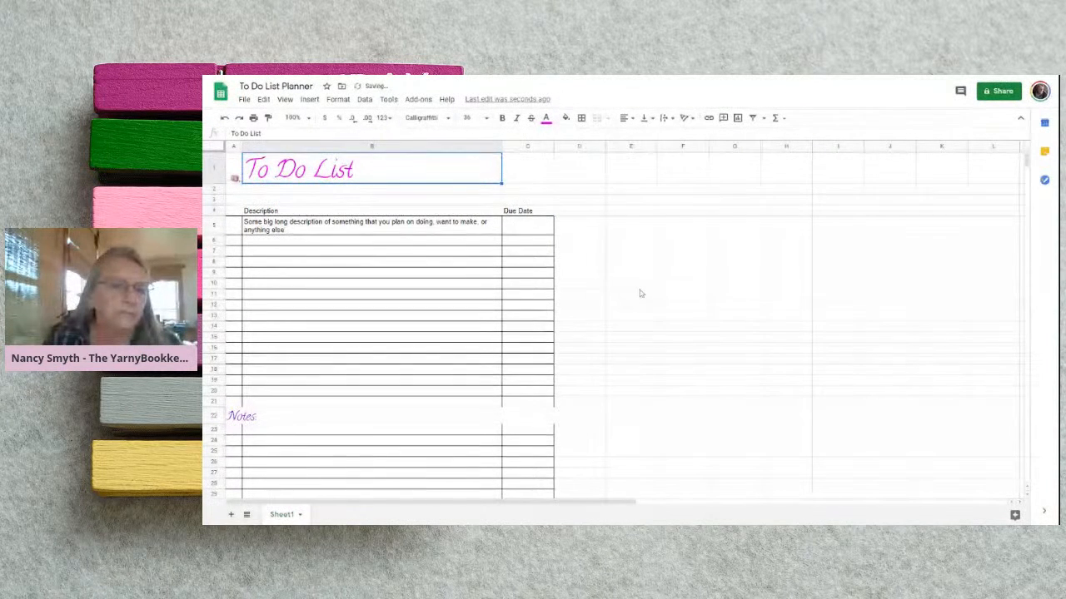
pyautogui.click(637, 285)
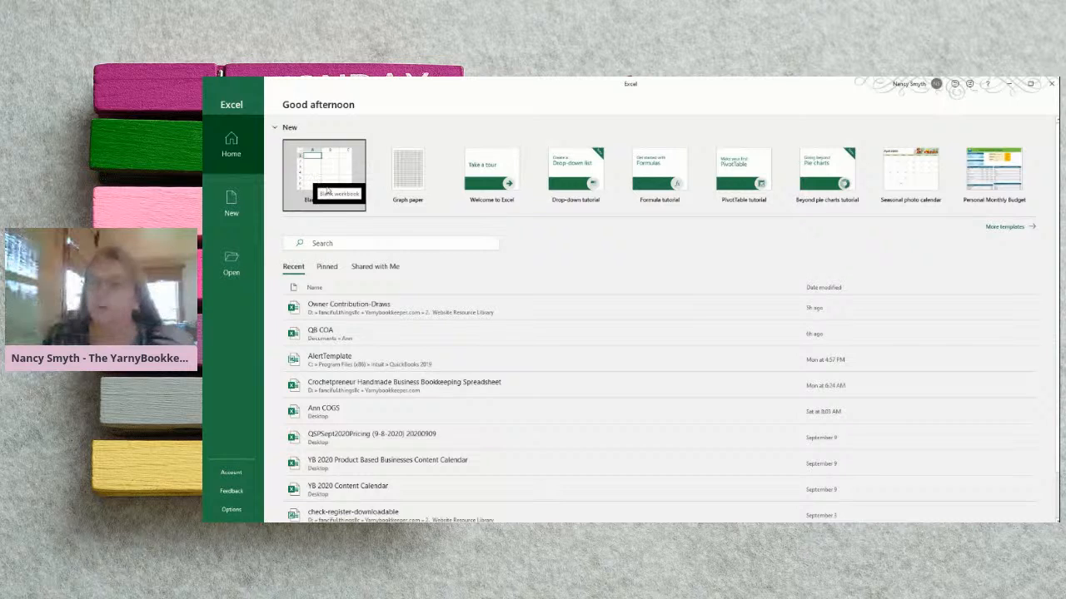
# Search the Excel start page for "To Do List" and close the search suggestions
pyautogui.click(383, 240)
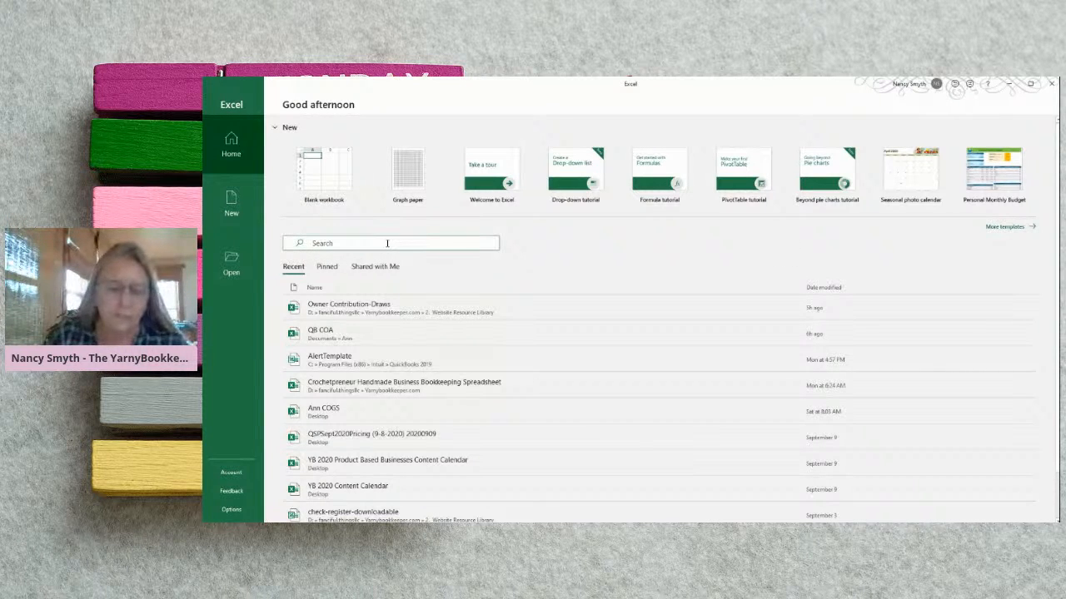
pyautogui.write('To Do List')
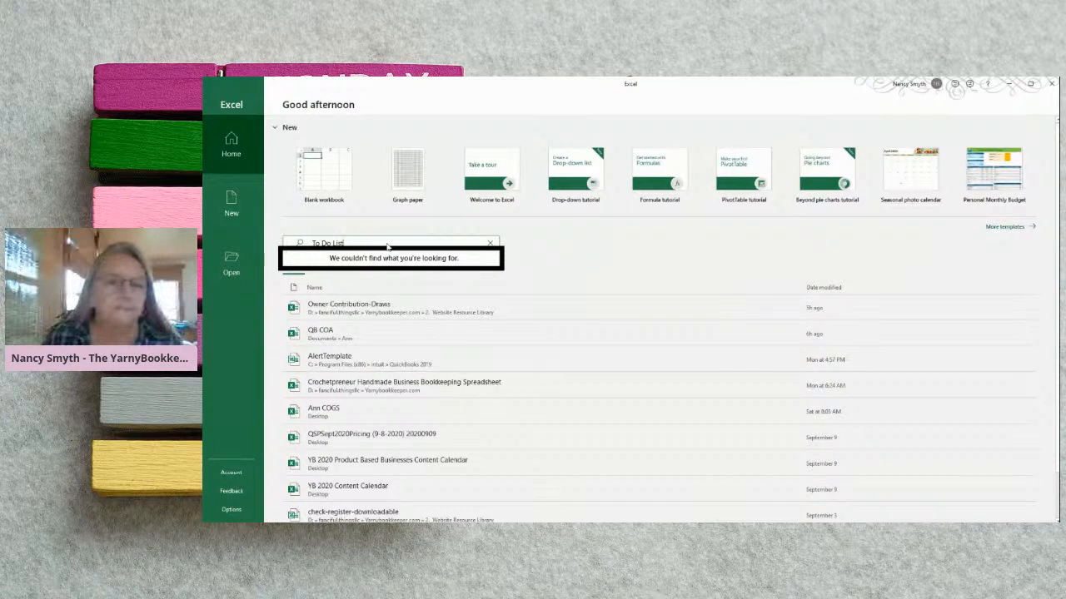
pyautogui.click(702, 239)
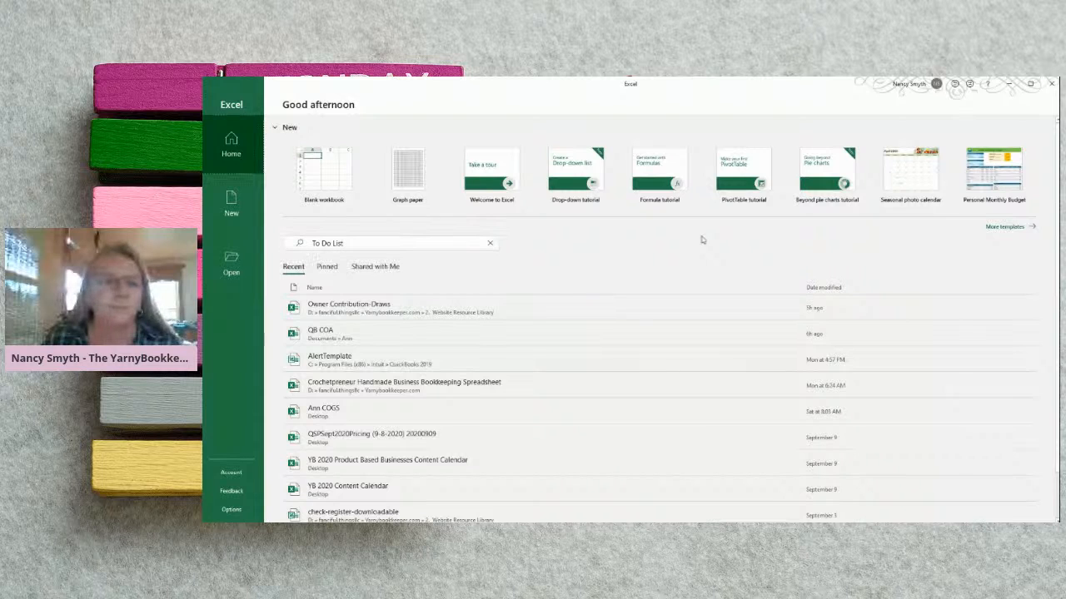
# Browse more Excel templates and search the online templates for "To do list"
pyautogui.click(1008, 230)
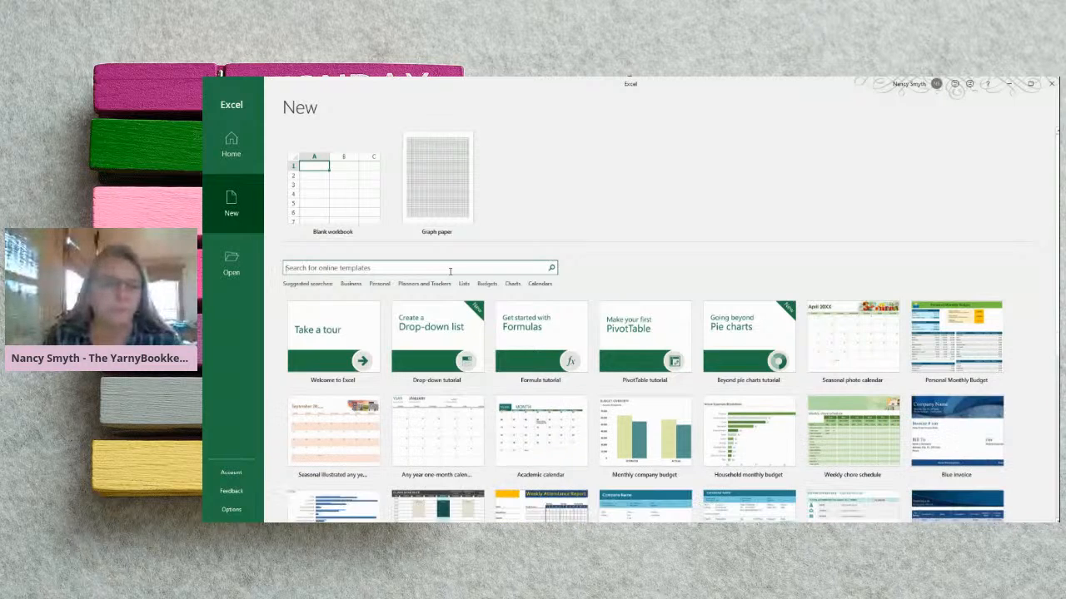
pyautogui.write('t')
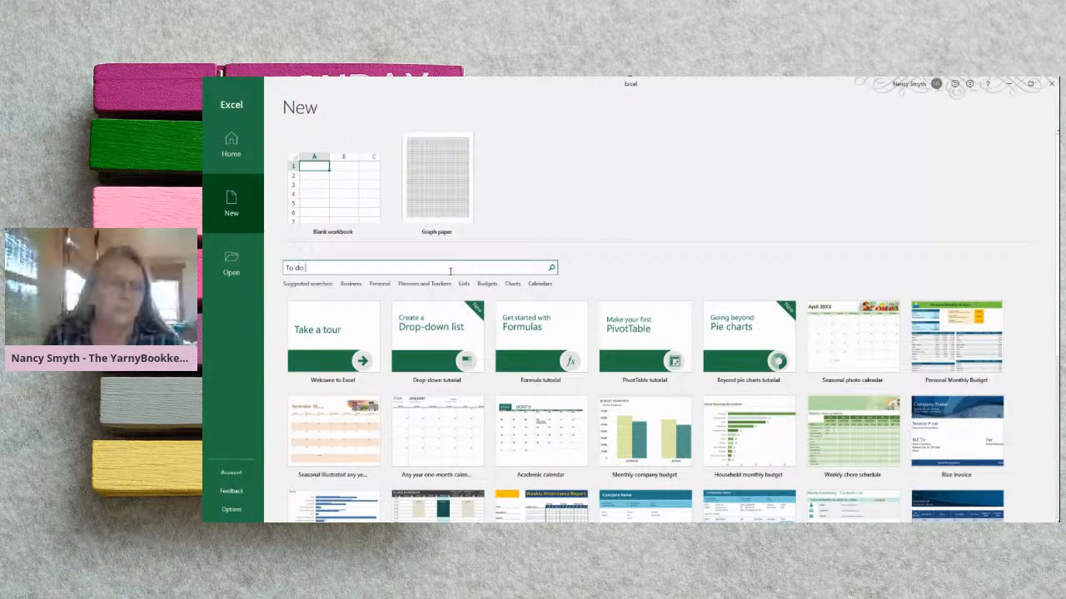
pyautogui.press('Return')
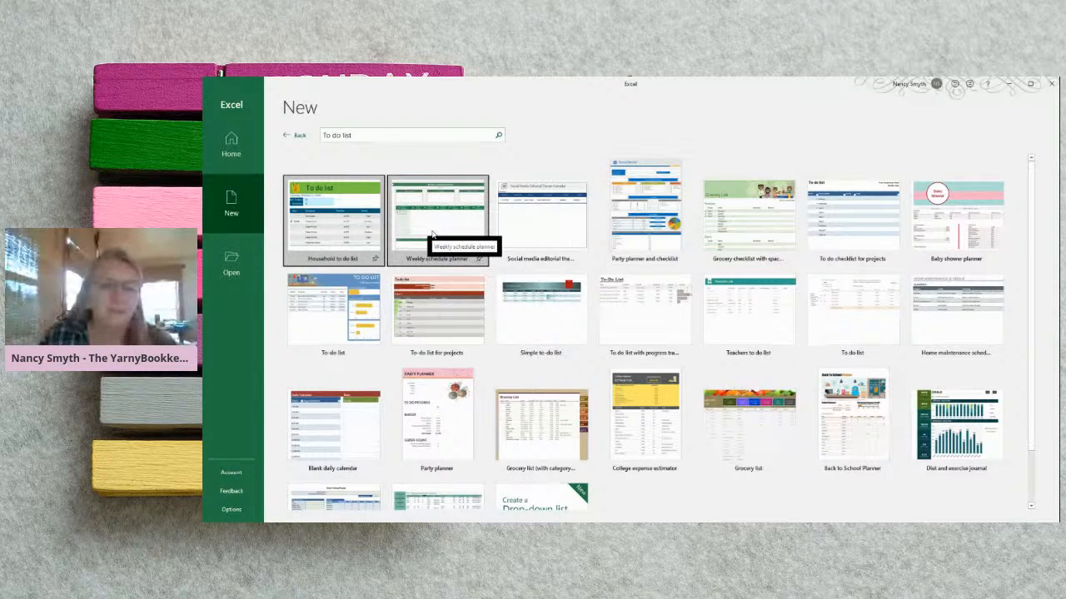
# Leave the template search results and create a new blank workbook in Excel
pyautogui.click(285, 138)
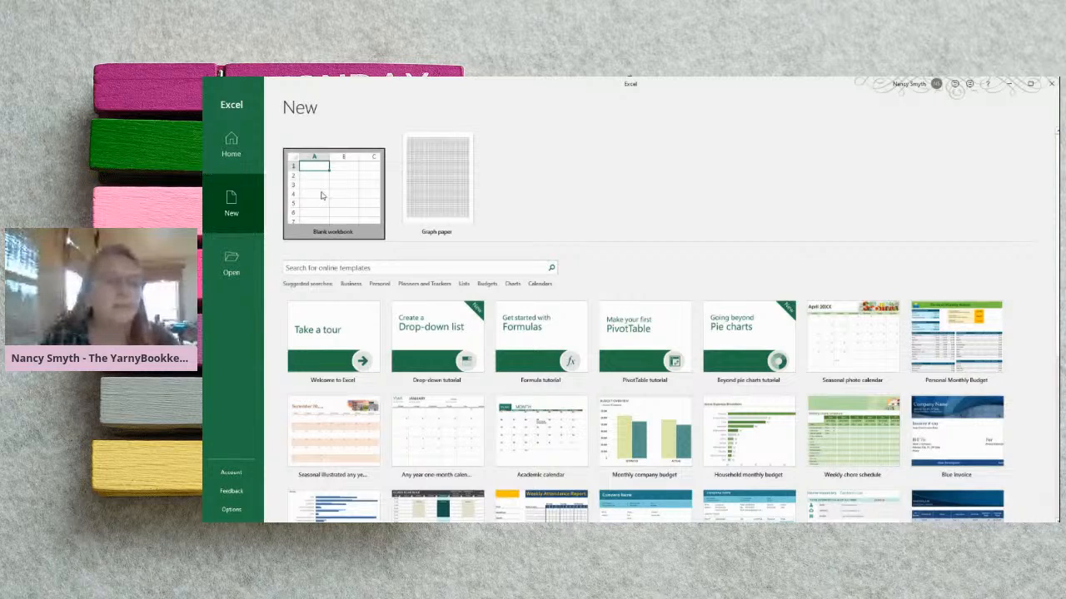
pyautogui.click(322, 196)
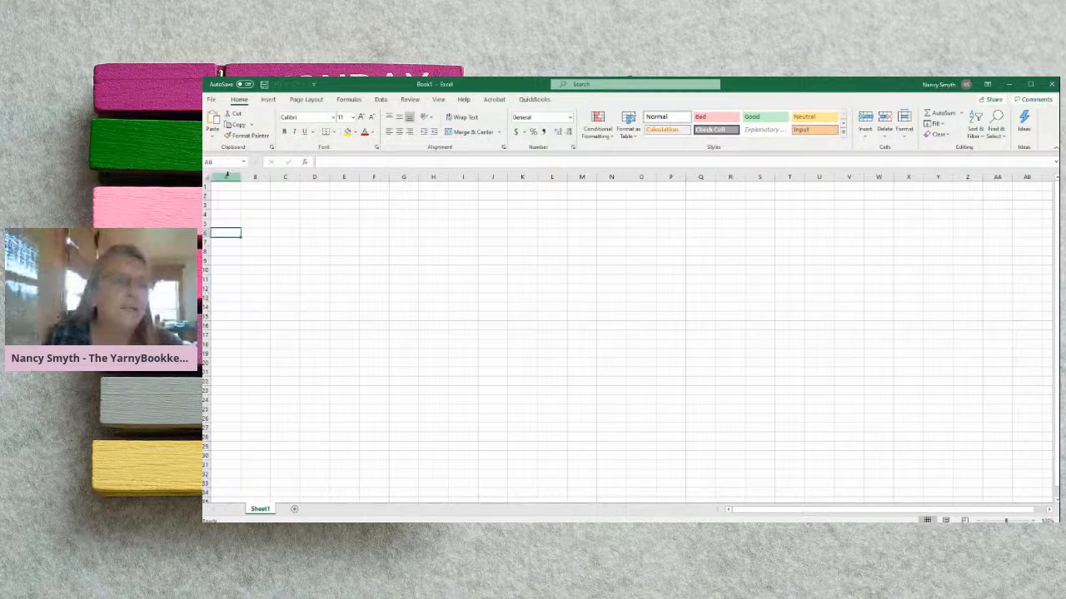
# Set the width of column A to 4
pyautogui.click(225, 176)
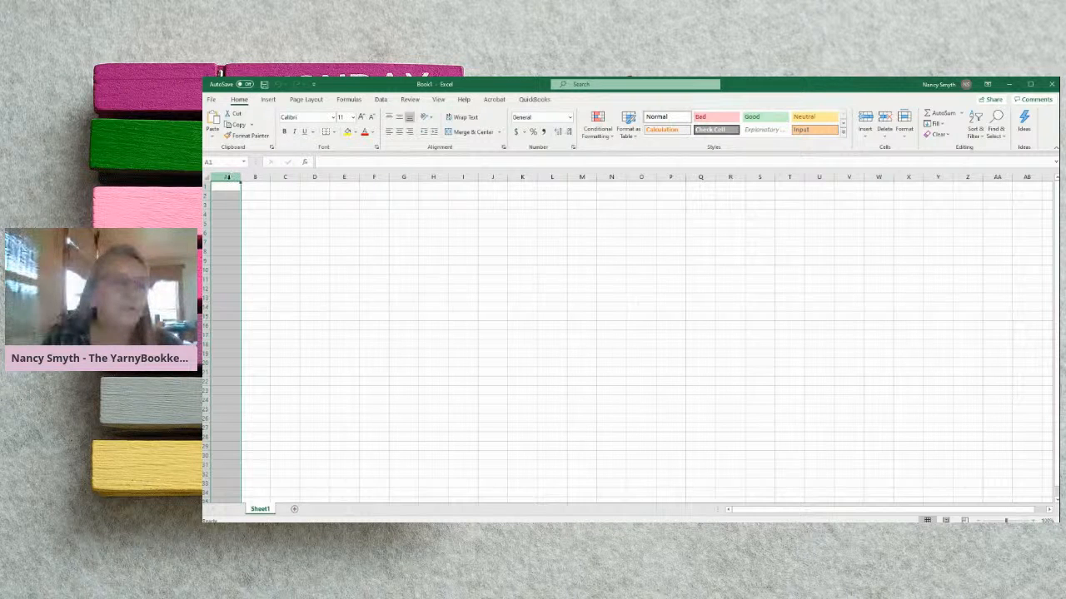
pyautogui.rightClick(226, 176)
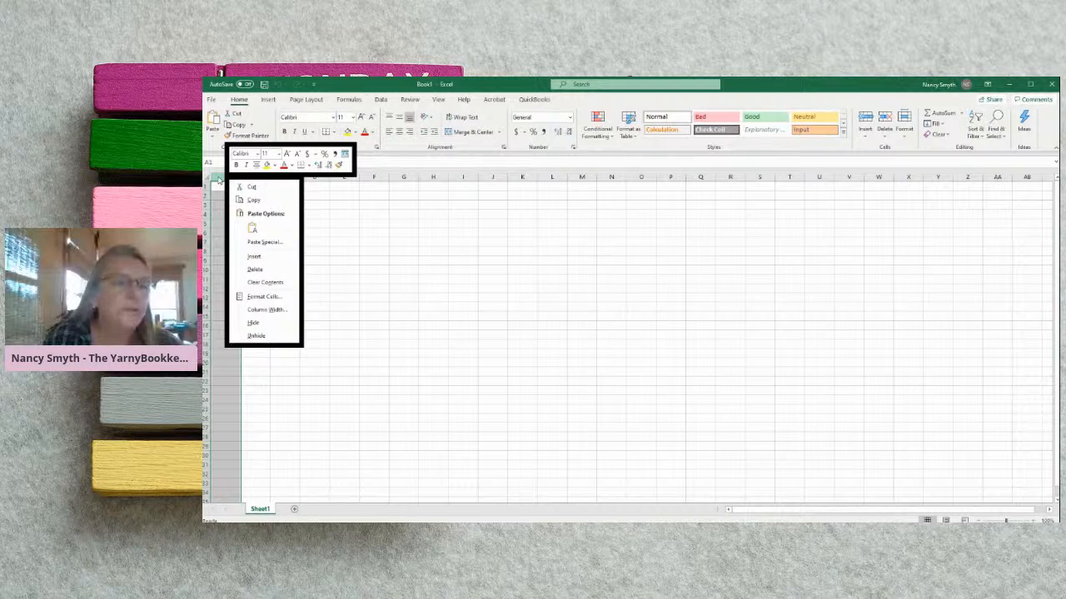
pyautogui.click(222, 179)
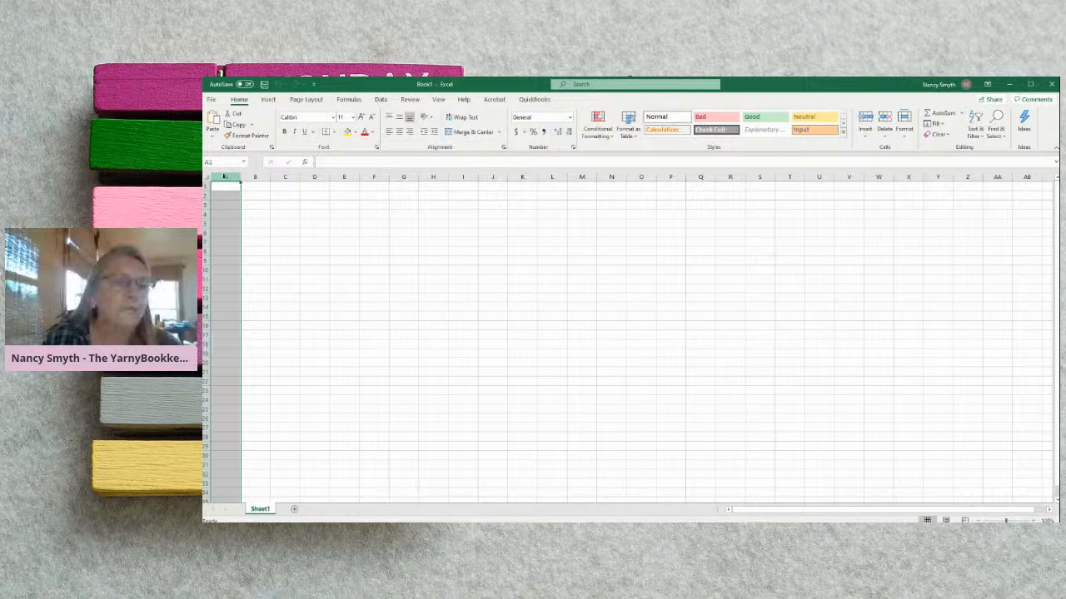
pyautogui.rightClick(224, 176)
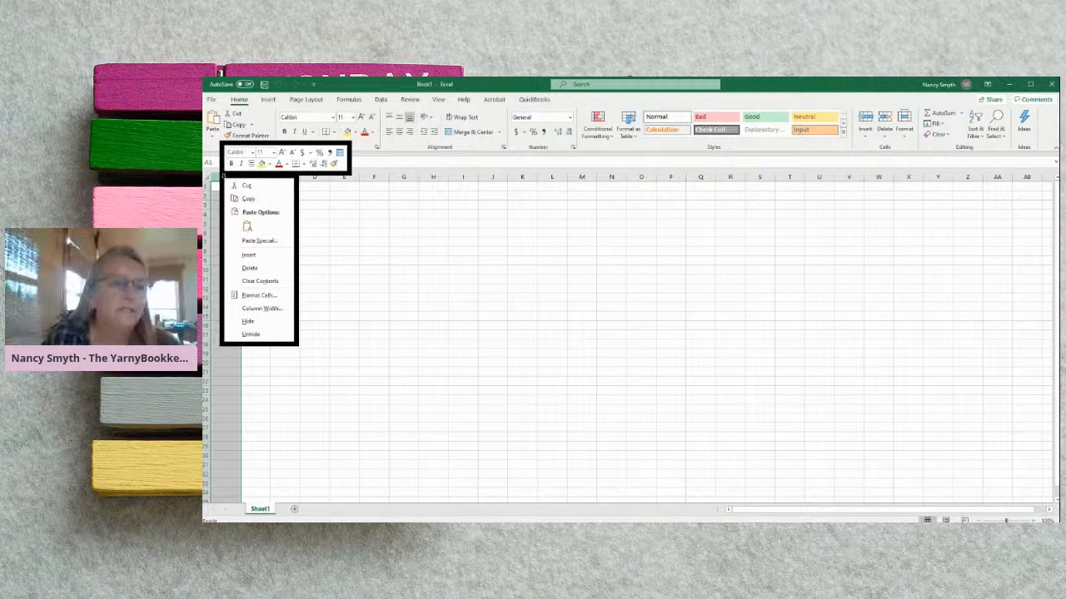
pyautogui.click(254, 309)
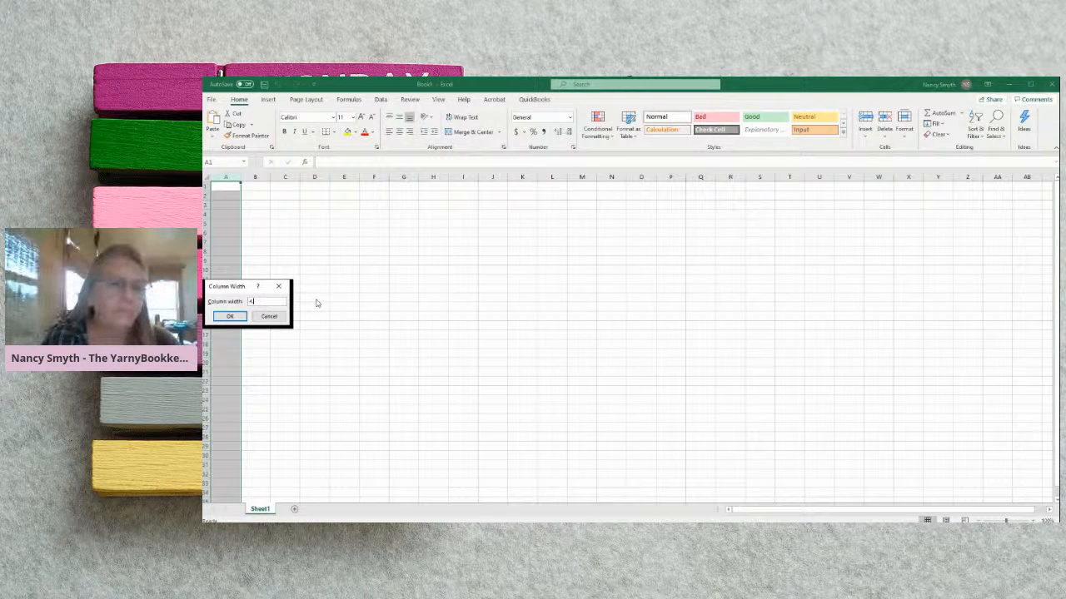
pyautogui.click(229, 317)
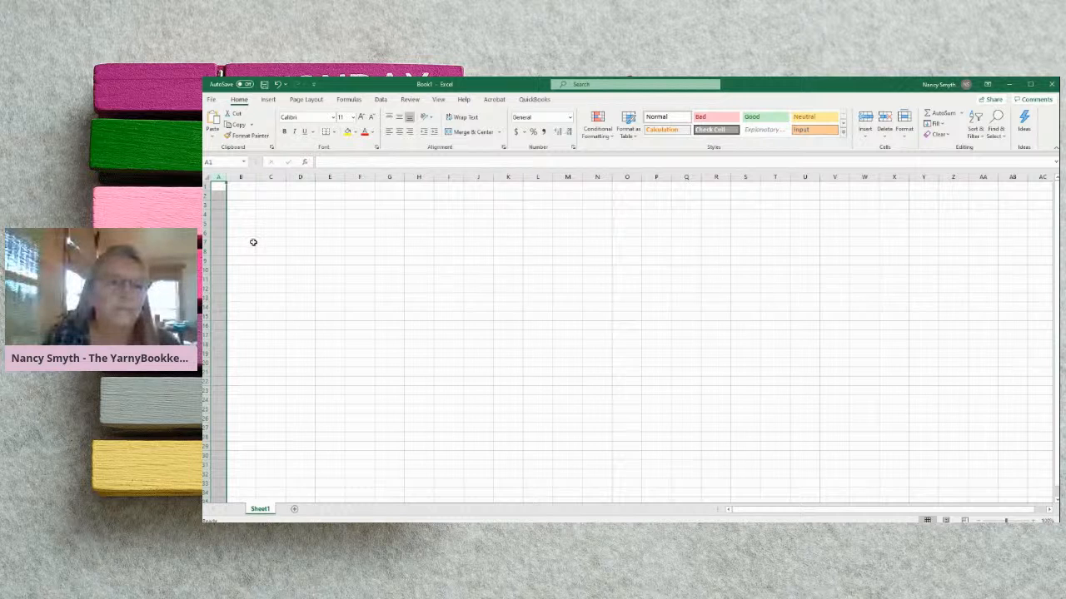
# Choose a page margin preset for the sheet and set the page orientation to Portrait
pyautogui.click(305, 100)
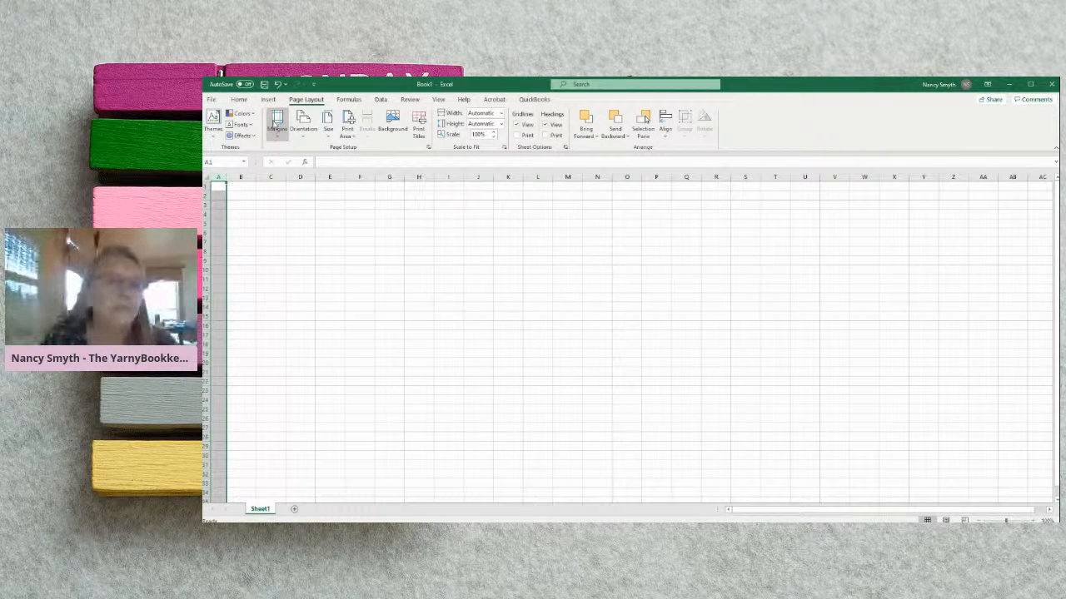
pyautogui.click(276, 123)
pyautogui.click(281, 208)
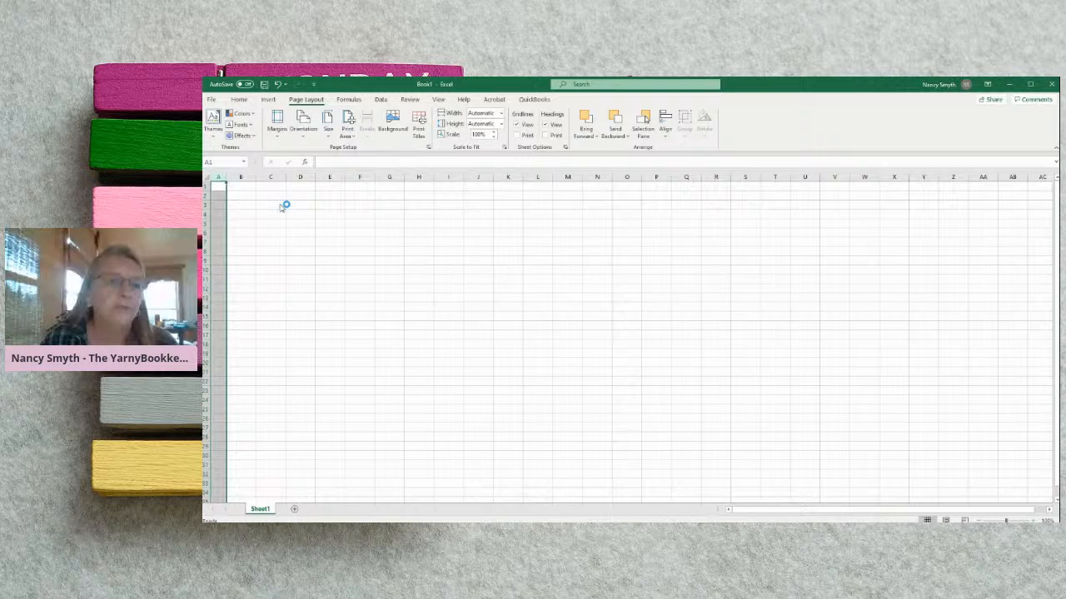
pyautogui.click(302, 126)
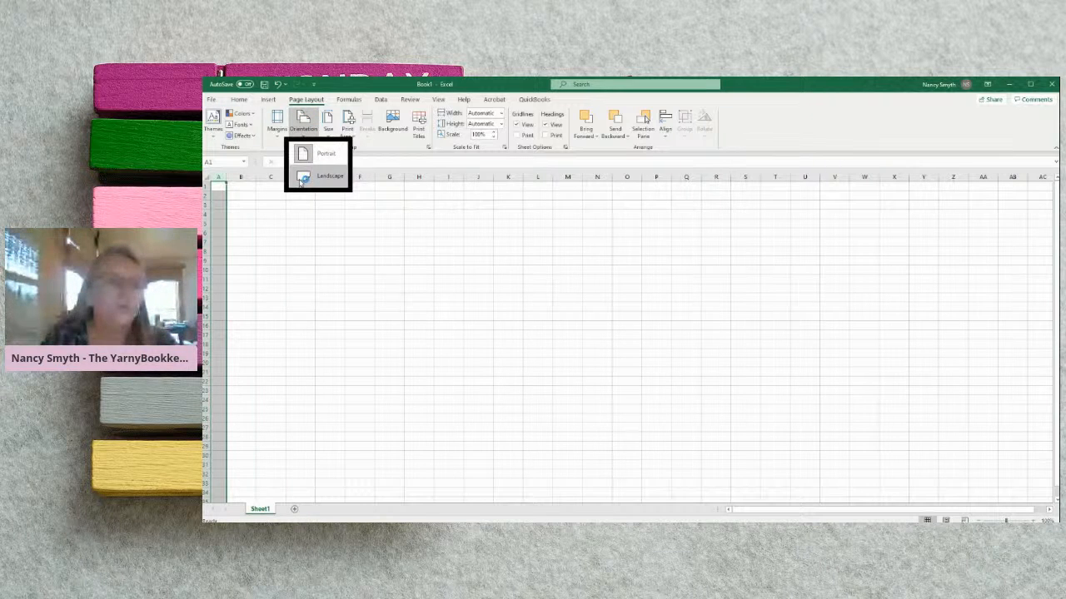
pyautogui.click(302, 156)
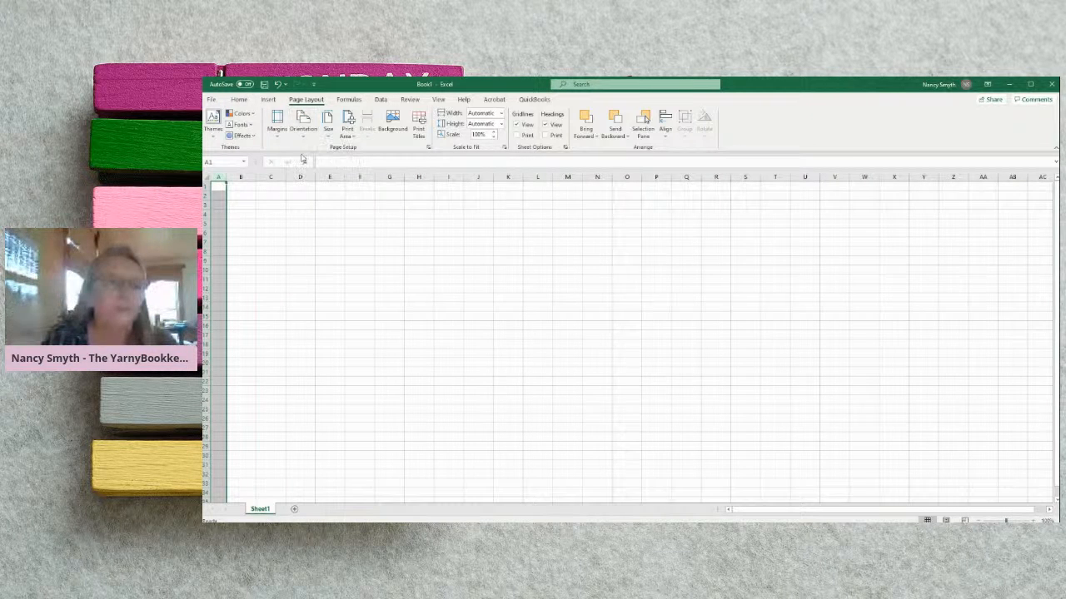
pyautogui.click(393, 247)
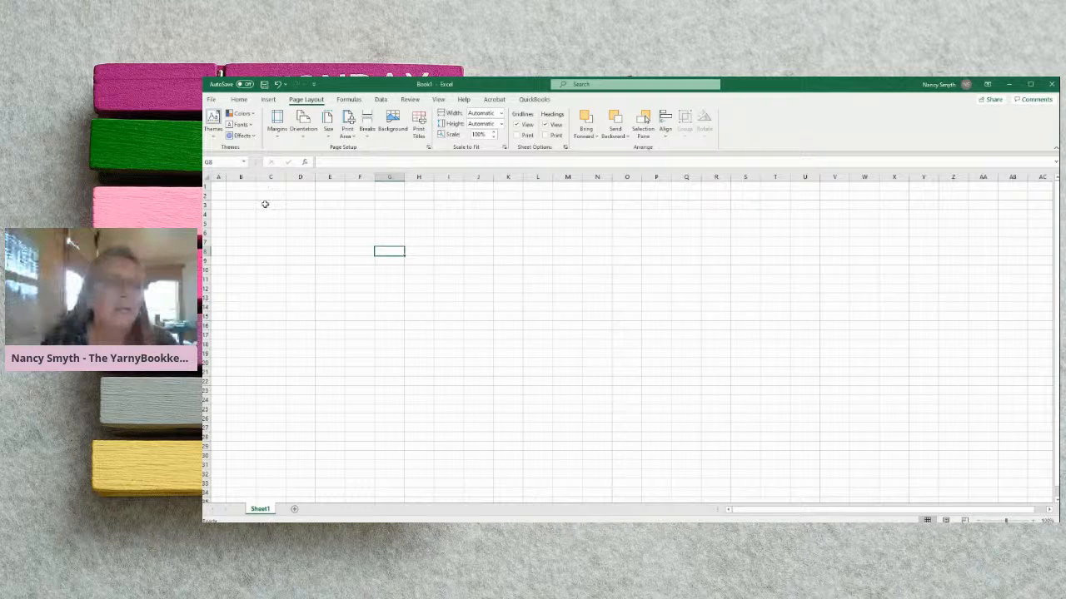
# Widen column B to about eight times its width and enter the headings "Description" in B6 and "Due Date" in C6
pyautogui.moveTo(256, 177); pyautogui.dragTo(461, 171)
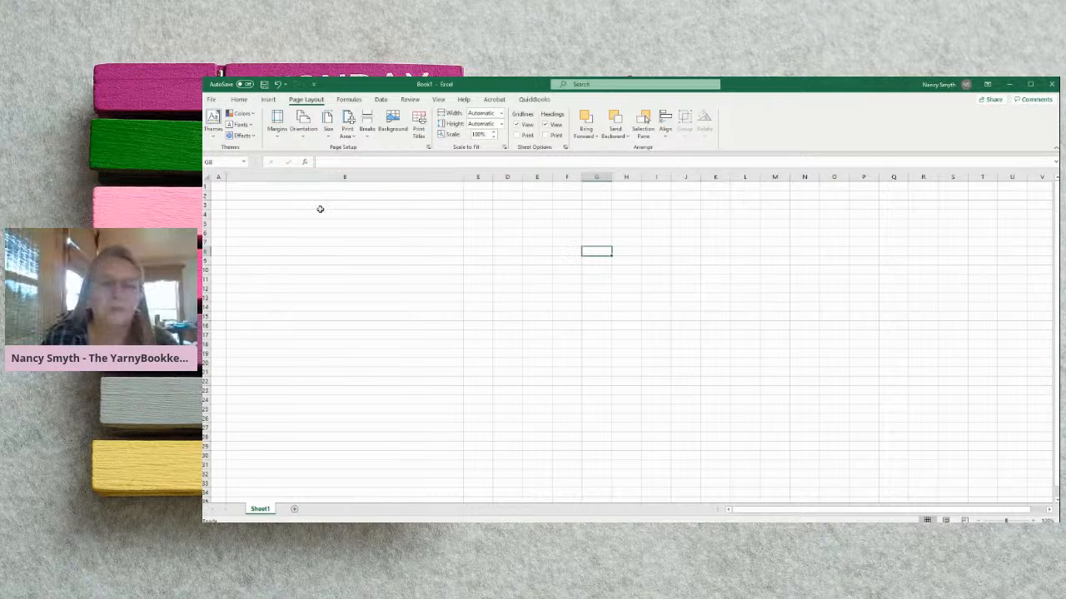
pyautogui.click(246, 233)
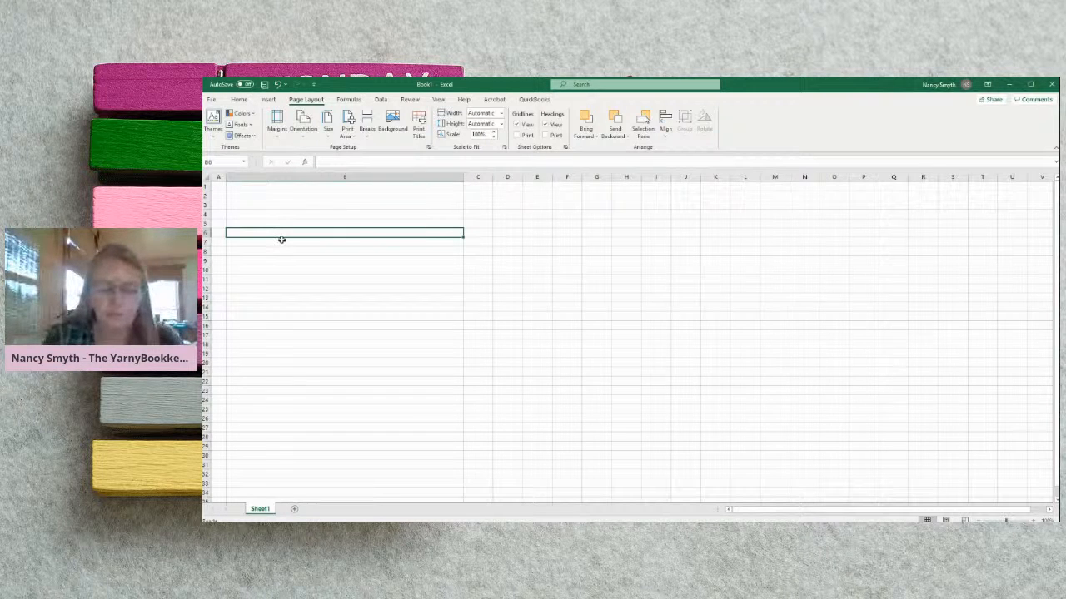
pyautogui.write('Des')
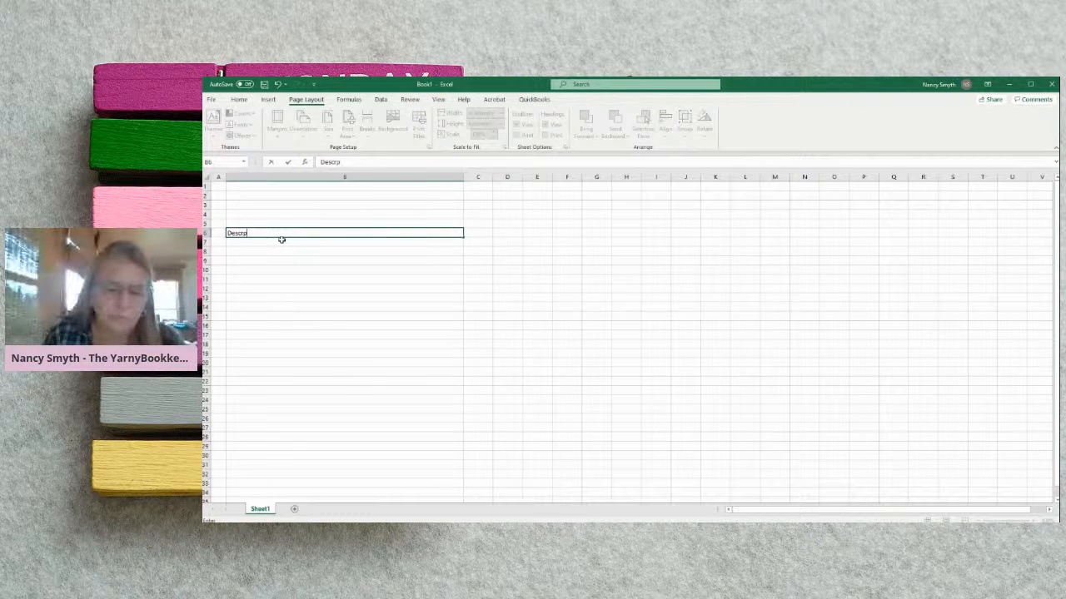
pyautogui.write('cription')
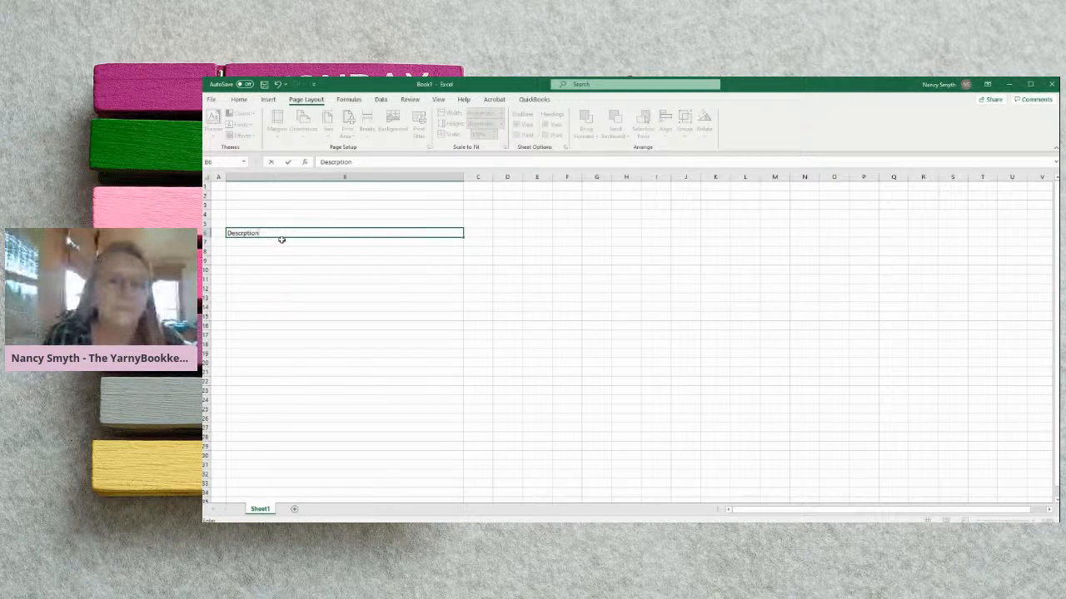
pyautogui.click(476, 233)
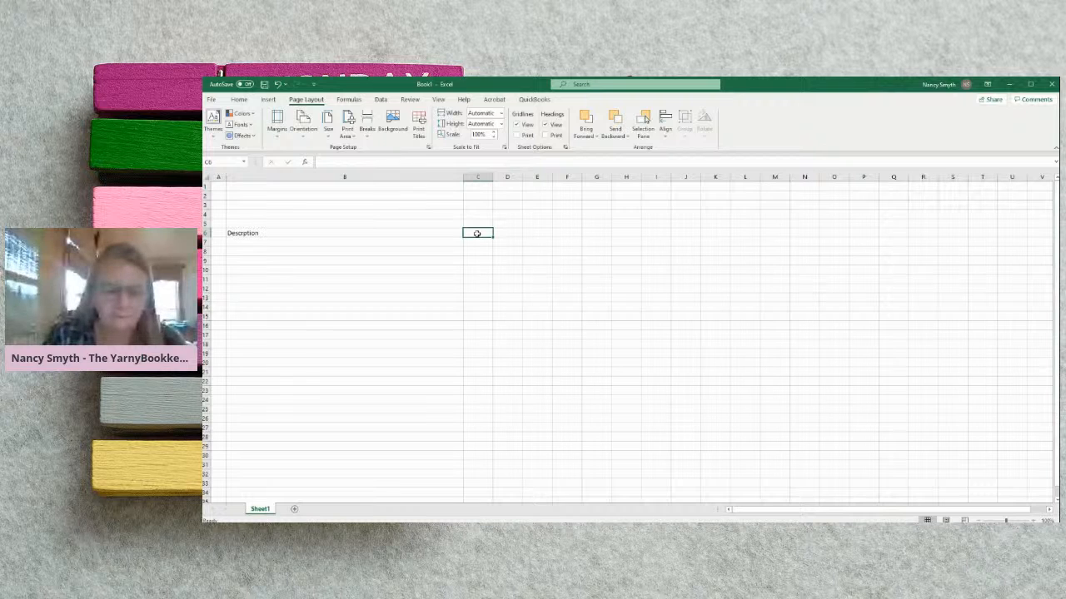
pyautogui.write('Due Date')
pyautogui.press('Return')
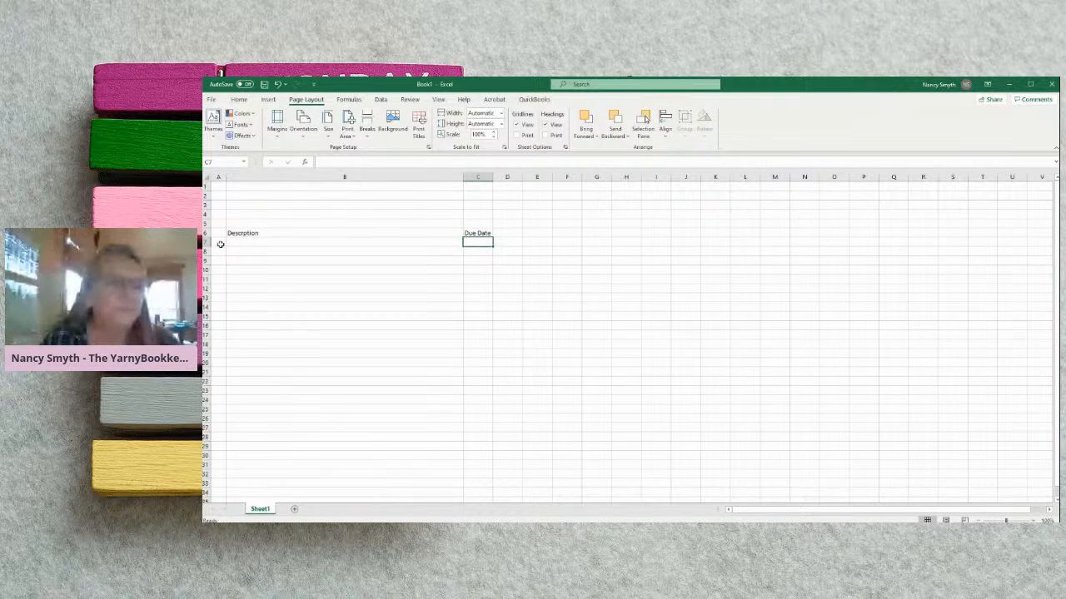
# Apply All Borders to the cells A7:C36 below the headings
pyautogui.moveTo(219, 242); pyautogui.dragTo(278, 246)
pyautogui.moveTo(373, 249); pyautogui.dragTo(486, 416)
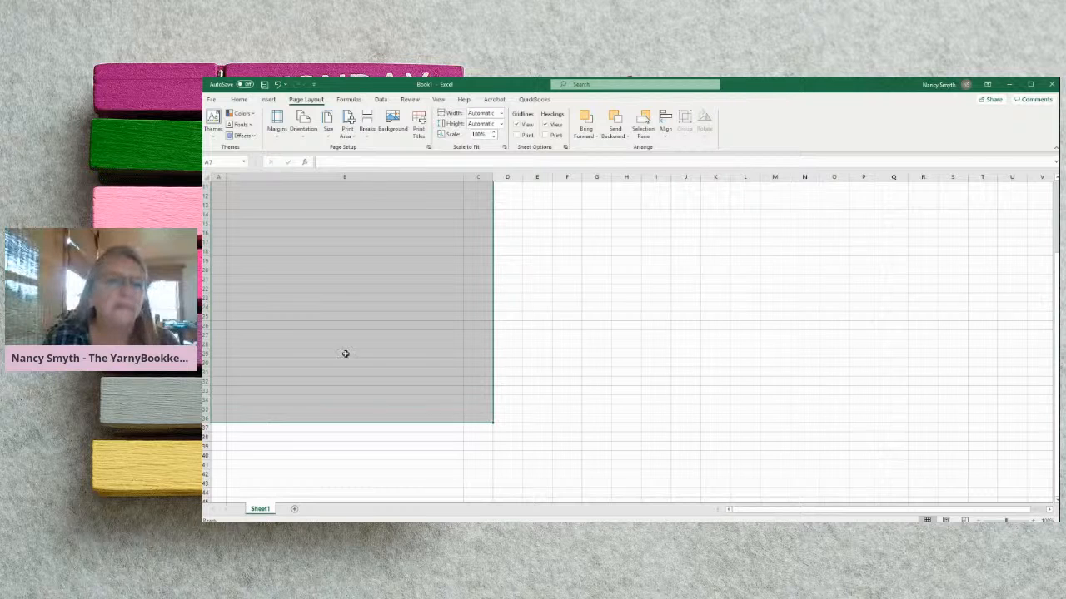
pyautogui.click(239, 99)
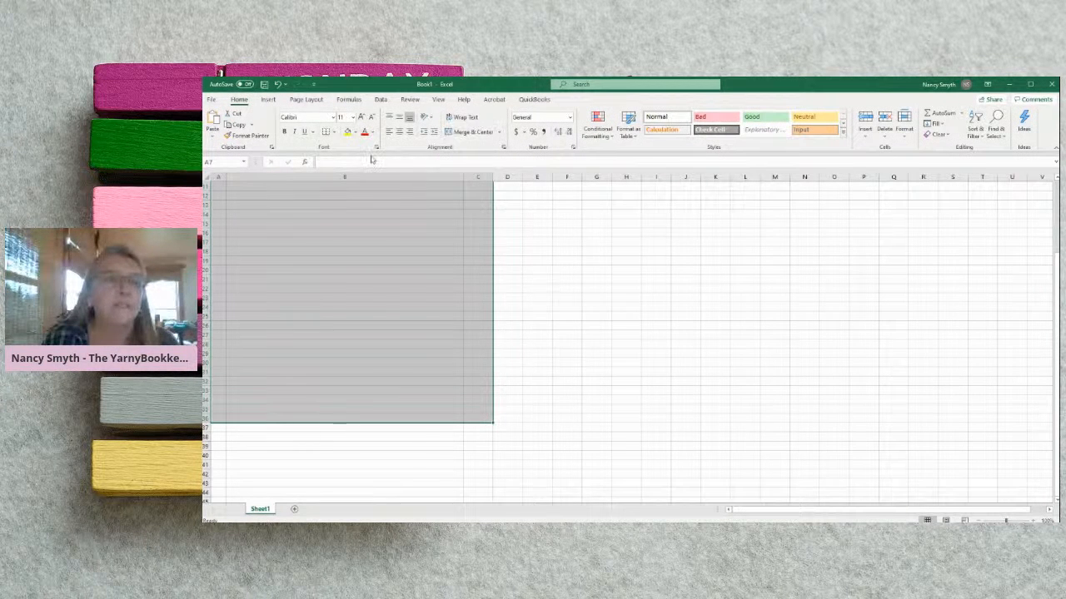
pyautogui.click(334, 133)
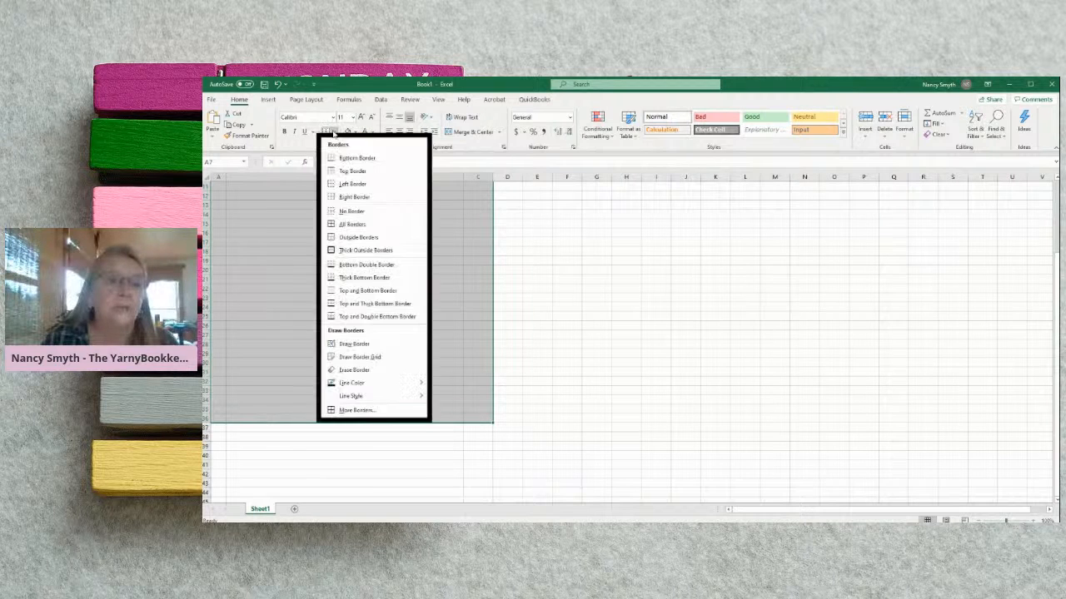
pyautogui.click(353, 224)
pyautogui.click(561, 280)
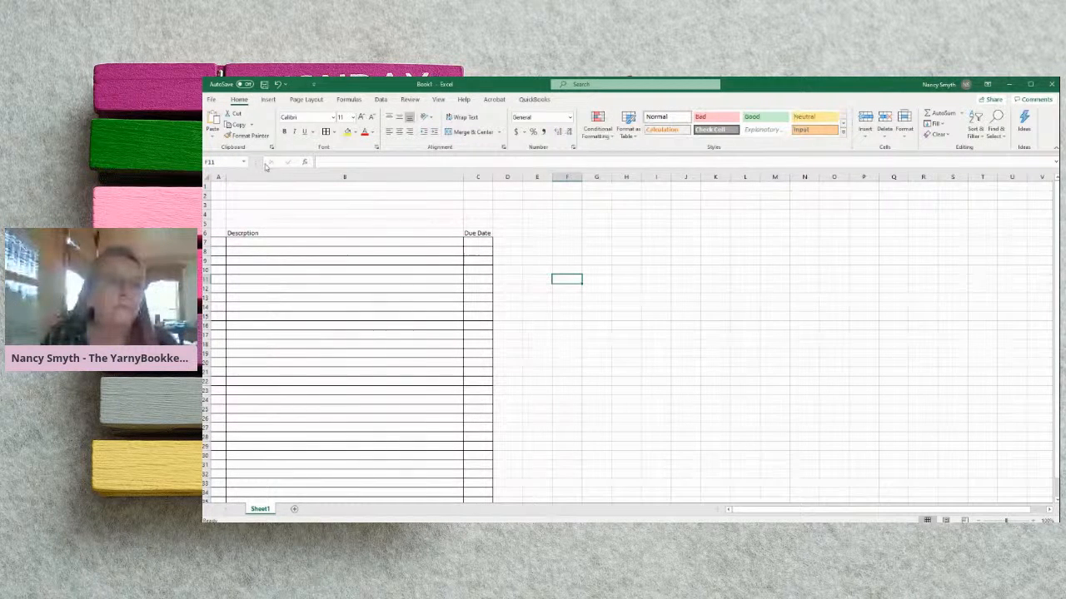
# Start inserting a picture from this device and open the Yarnybookkeeper.com folder inside the fanciful.thingsllc folder
pyautogui.click(268, 100)
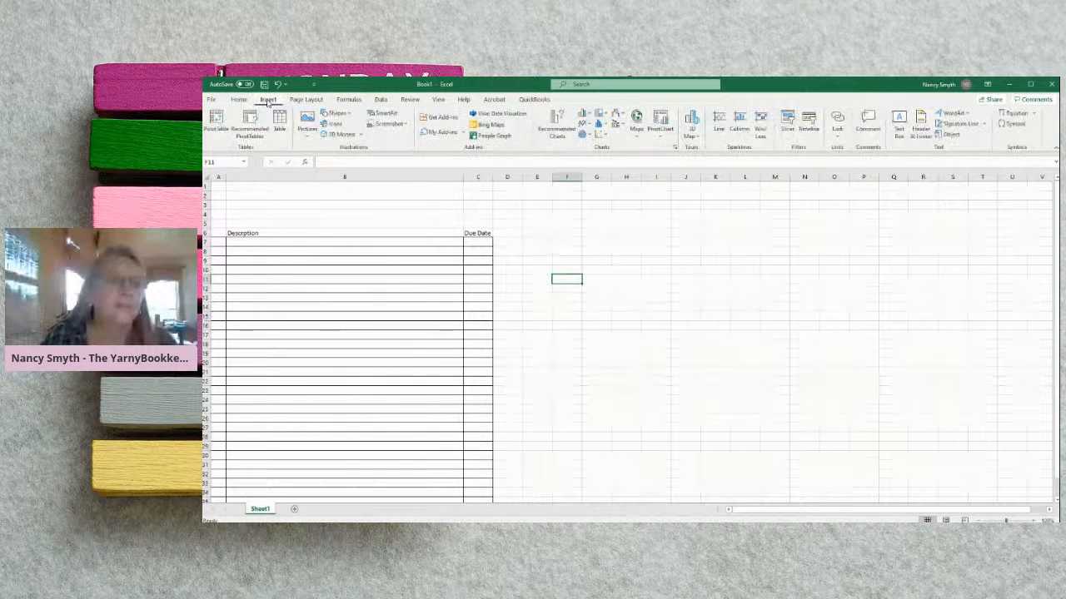
pyautogui.click(307, 124)
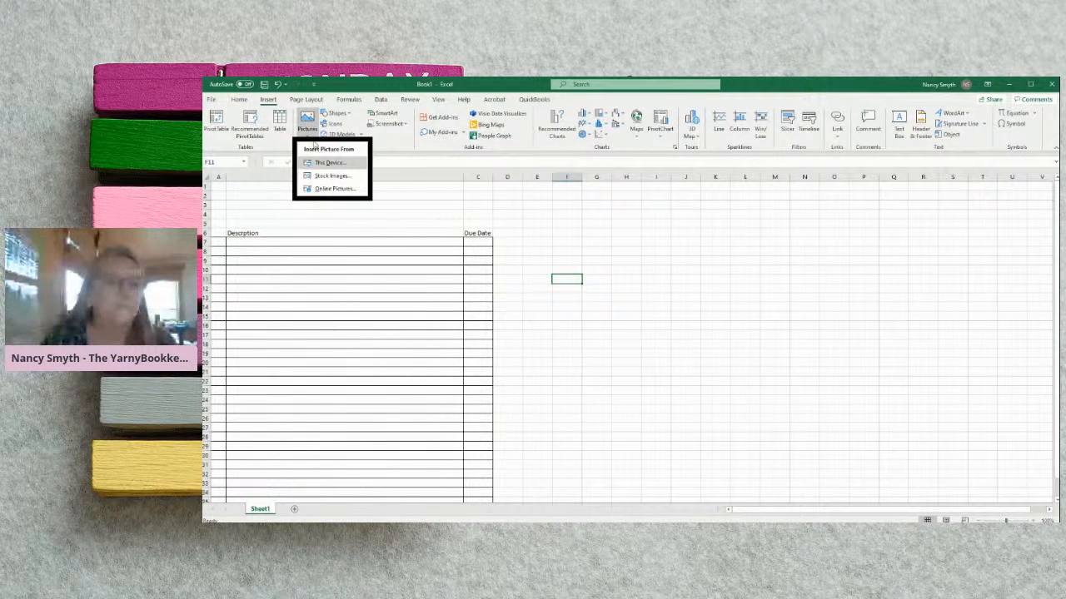
pyautogui.click(327, 164)
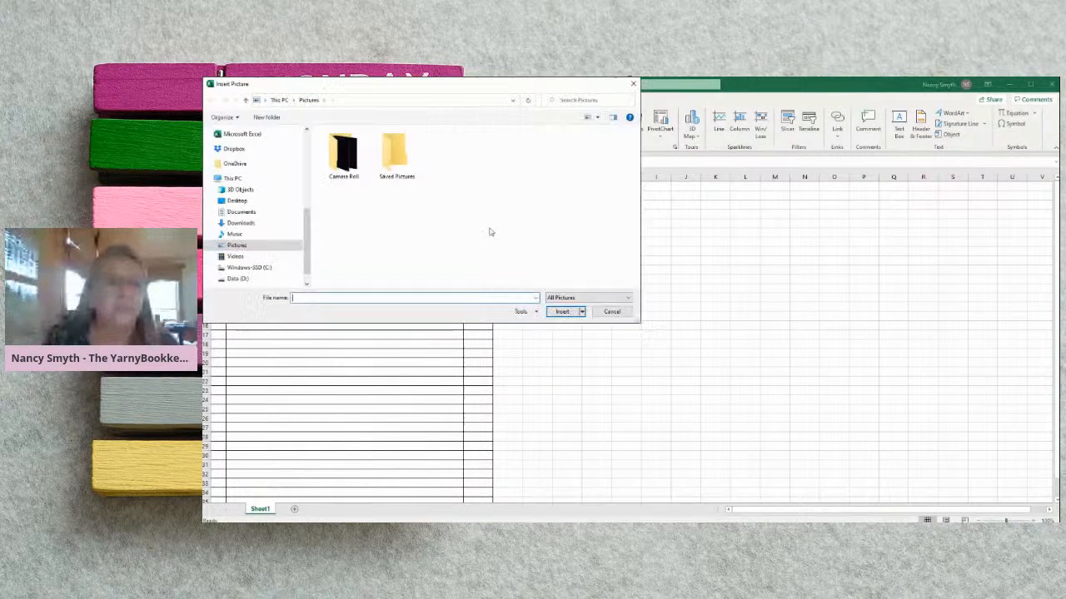
pyautogui.scroll(10, 301, 144)
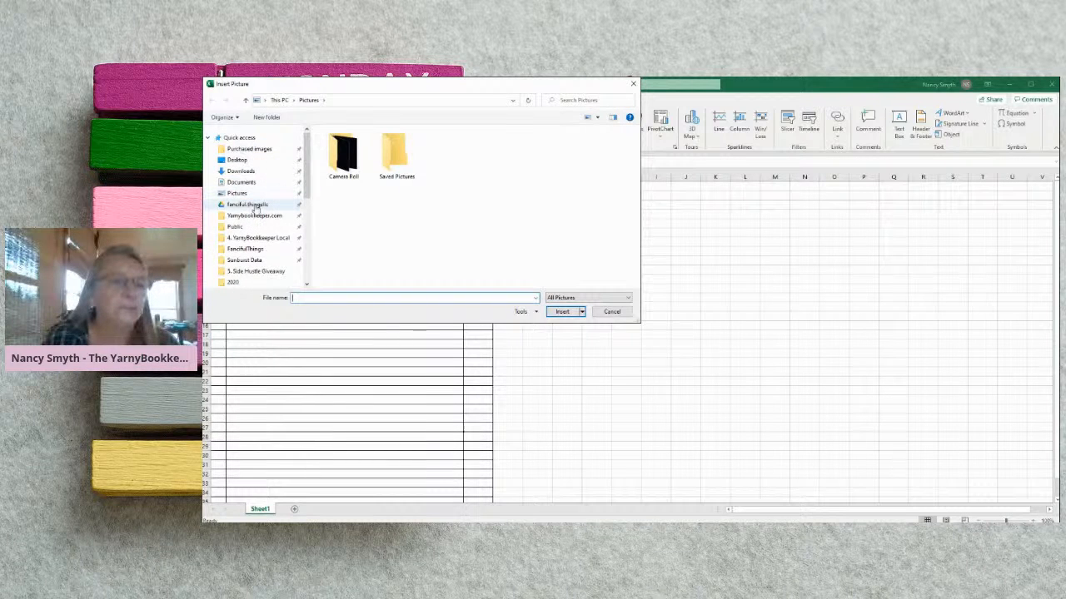
pyautogui.click(255, 206)
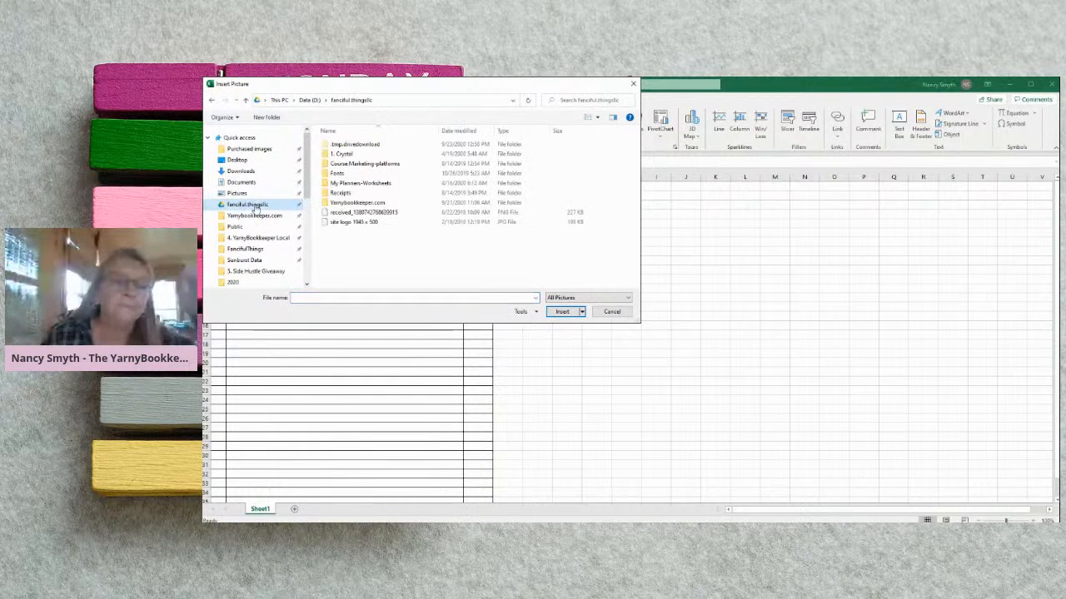
pyautogui.click(355, 204)
pyautogui.doubleClick(355, 204)
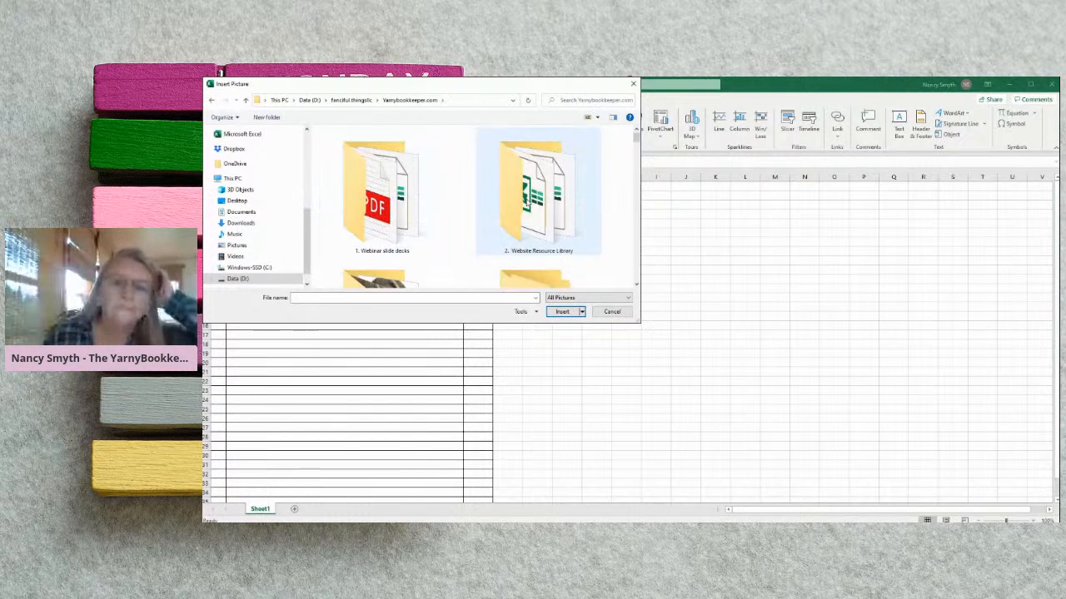
# Insert the watercolor picture of a bicycle with flower baskets from the yarn images folder
pyautogui.moveTo(634, 140); pyautogui.dragTo(615, 229)
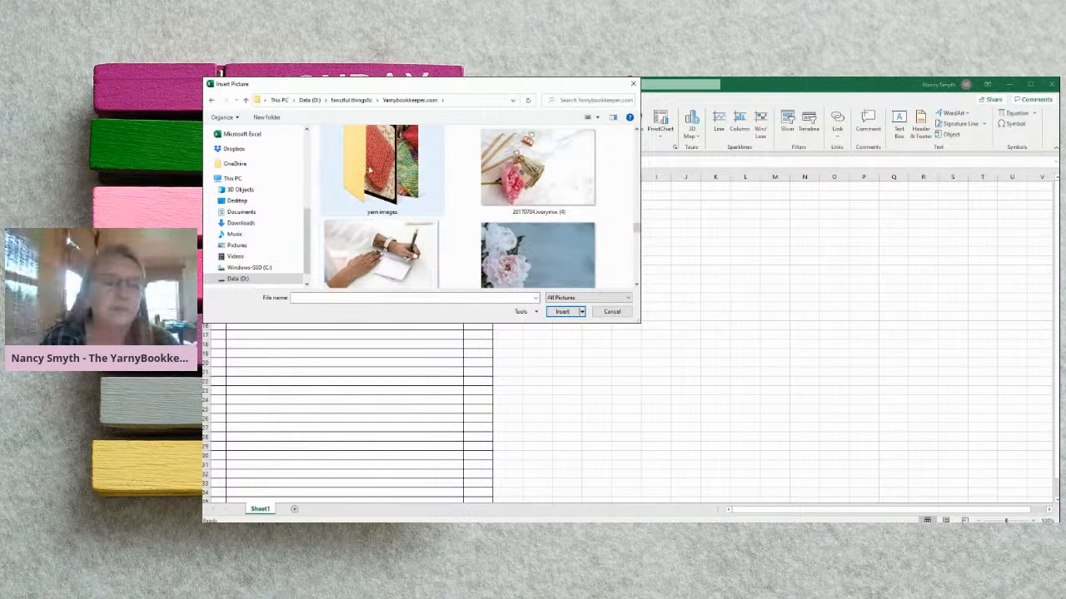
pyautogui.click(400, 209)
pyautogui.doubleClick(394, 209)
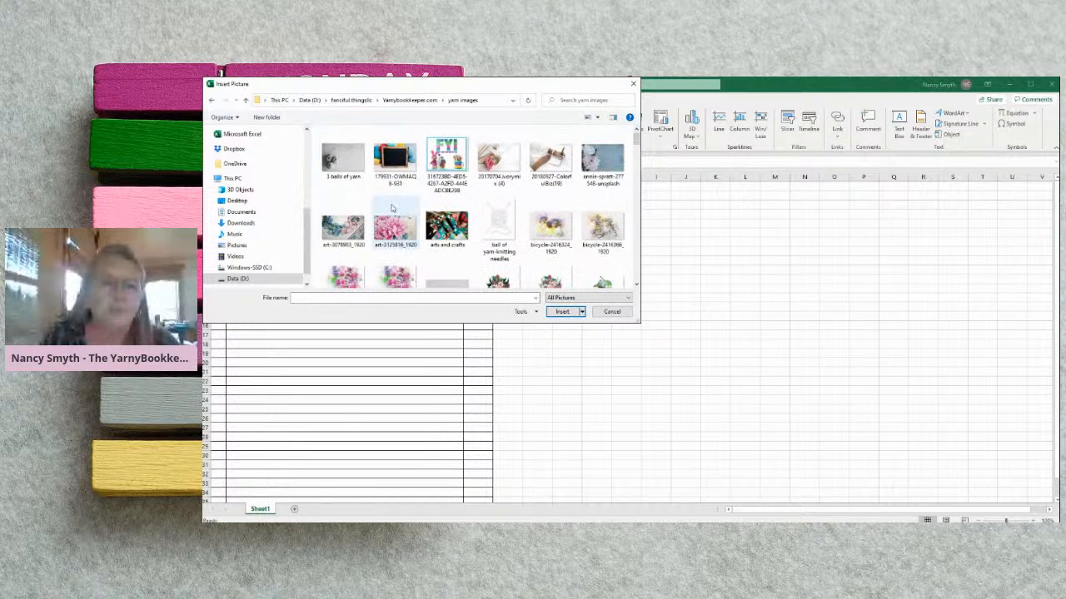
pyautogui.click(615, 242)
pyautogui.click(563, 312)
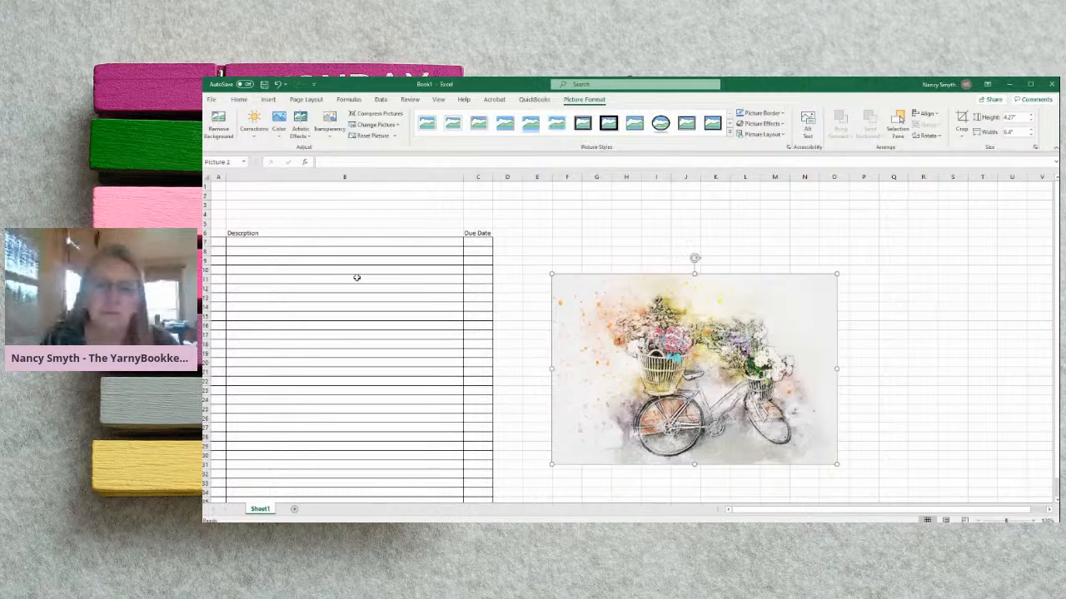
# Move the bicycle picture to the sheet's upper-left corner and shrink it to about 1.6 inches wide, above the Description heading
pyautogui.moveTo(702, 357); pyautogui.dragTo(363, 265)
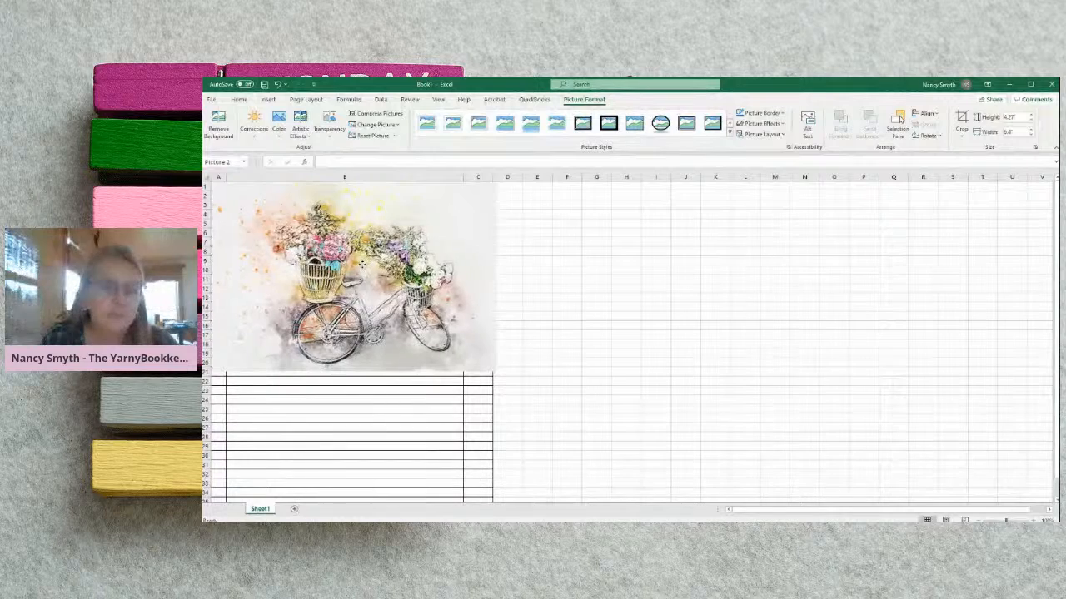
pyautogui.moveTo(493, 370); pyautogui.dragTo(281, 226)
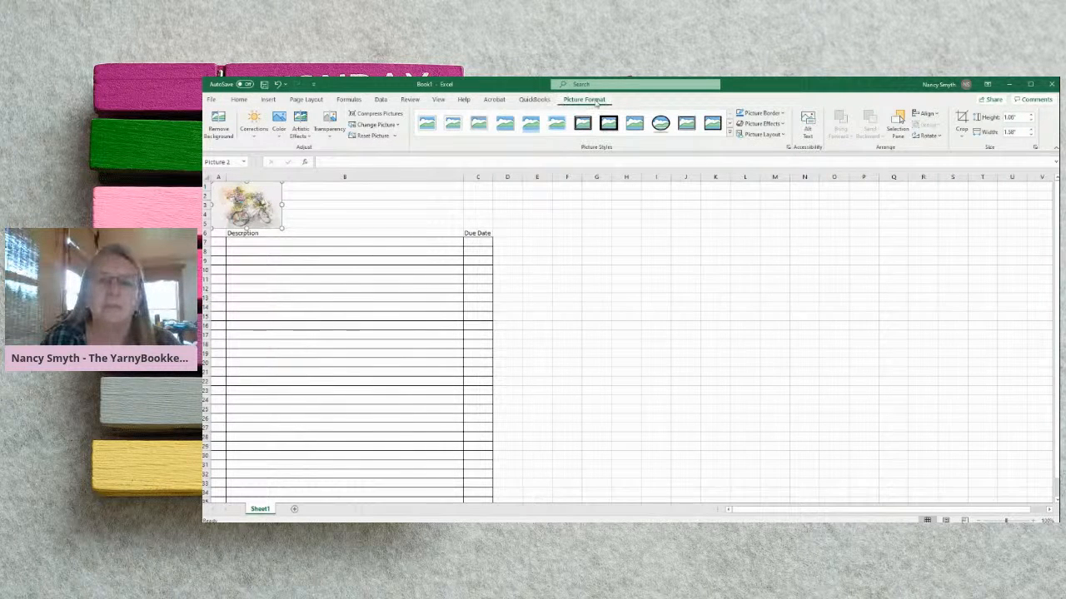
# Apply the Soft Edge Oval picture style to the bicycle picture and select cell B4
pyautogui.click(729, 132)
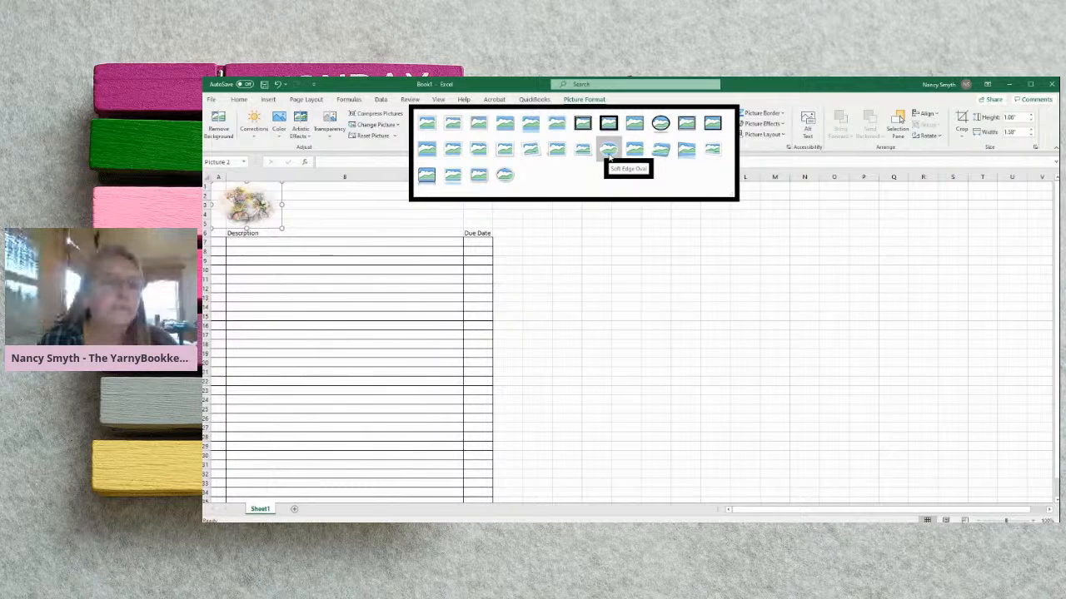
pyautogui.click(609, 152)
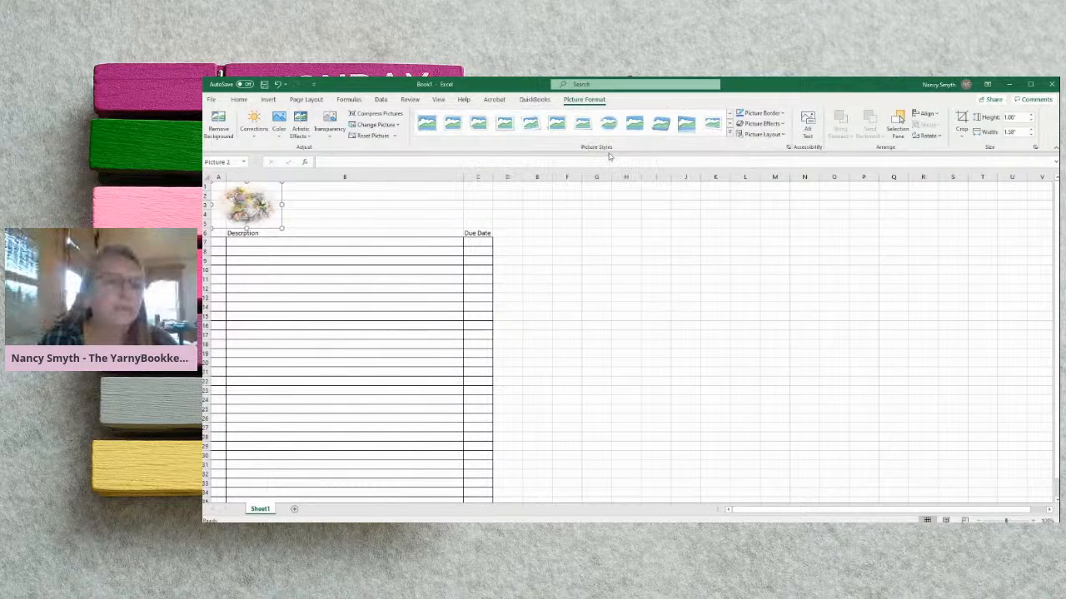
pyautogui.click(351, 212)
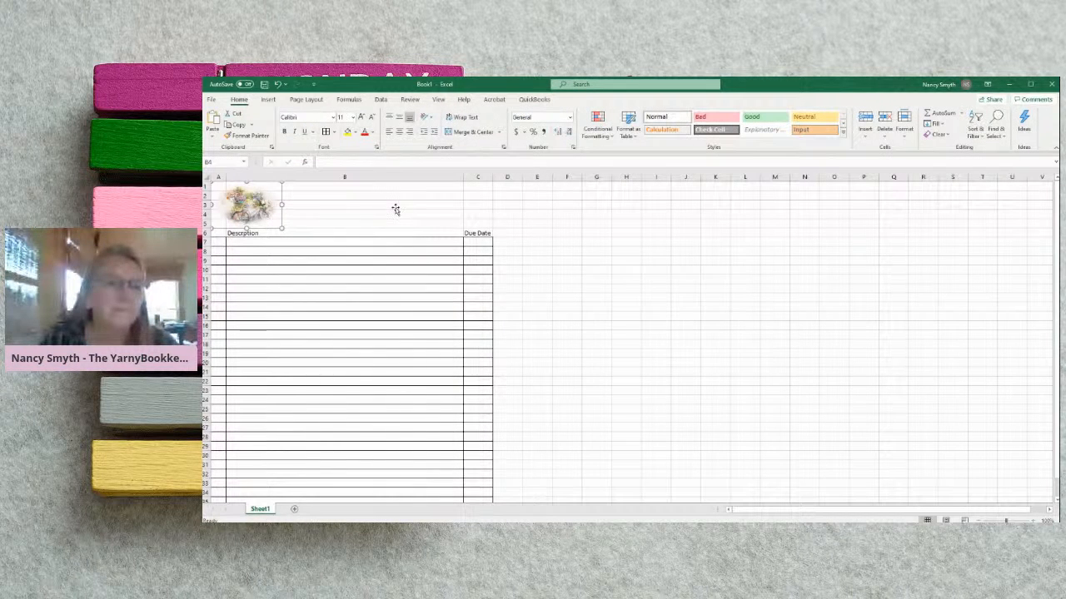
pyautogui.click(586, 235)
pyautogui.click(389, 204)
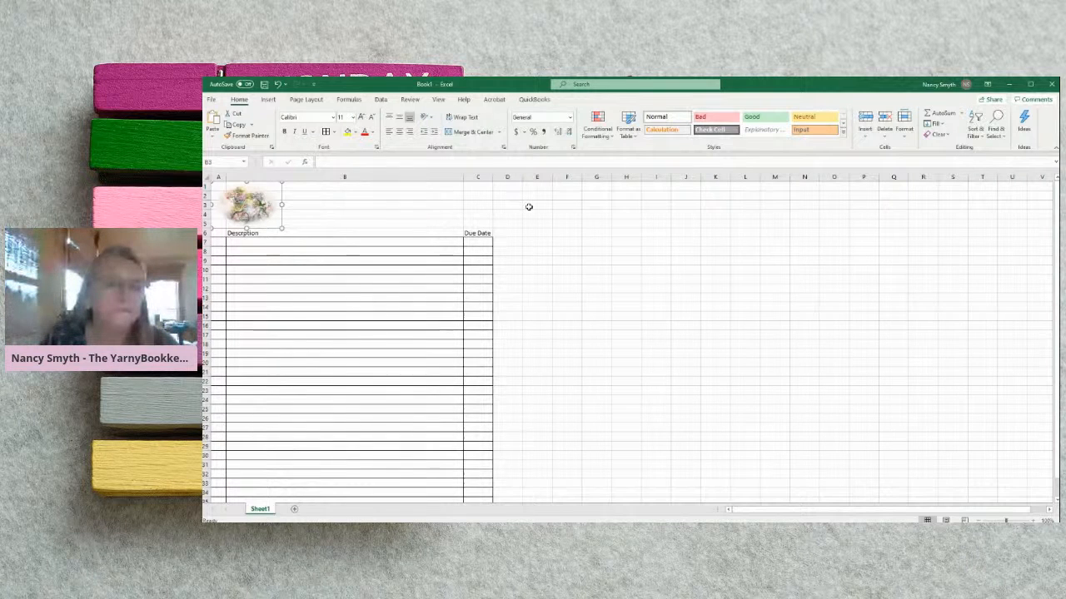
pyautogui.click(388, 243)
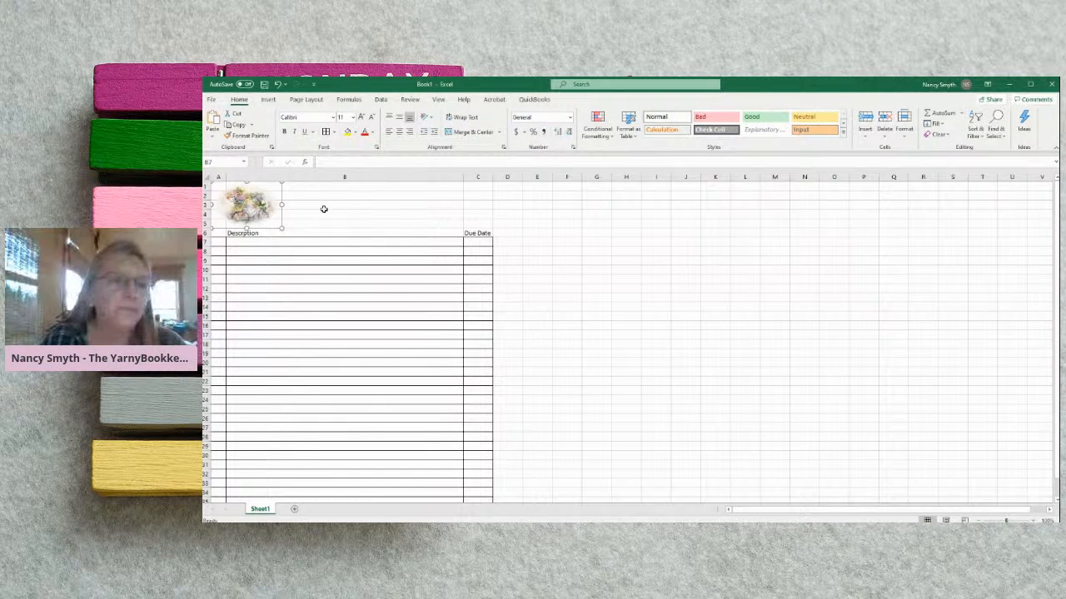
pyautogui.doubleClick(336, 256)
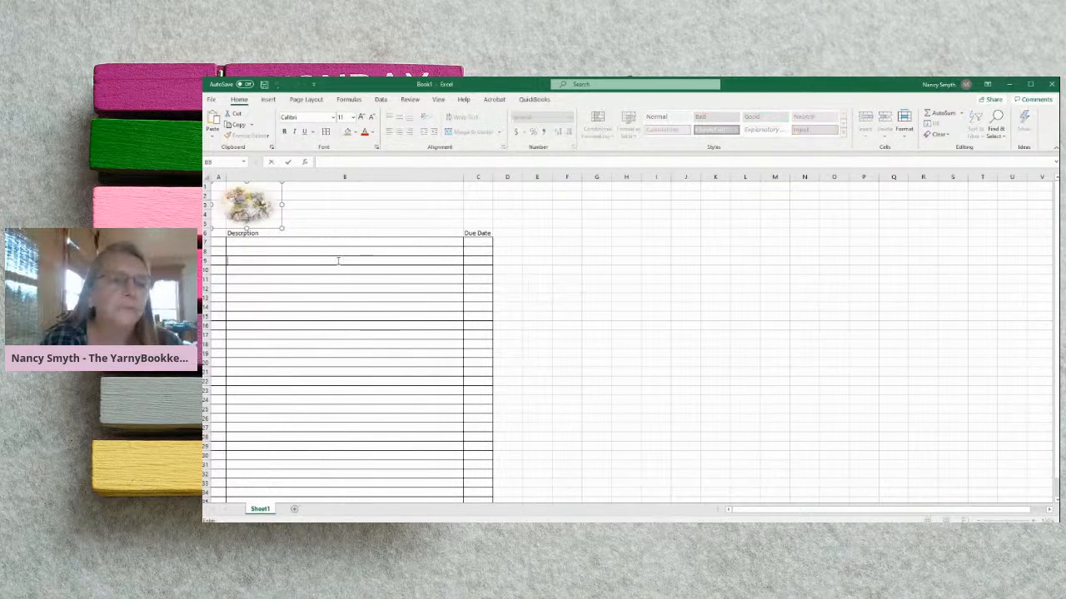
# Merge cells B3 and C3 above the table and enter the right-aligned title "To Do List" there
pyautogui.click(331, 206)
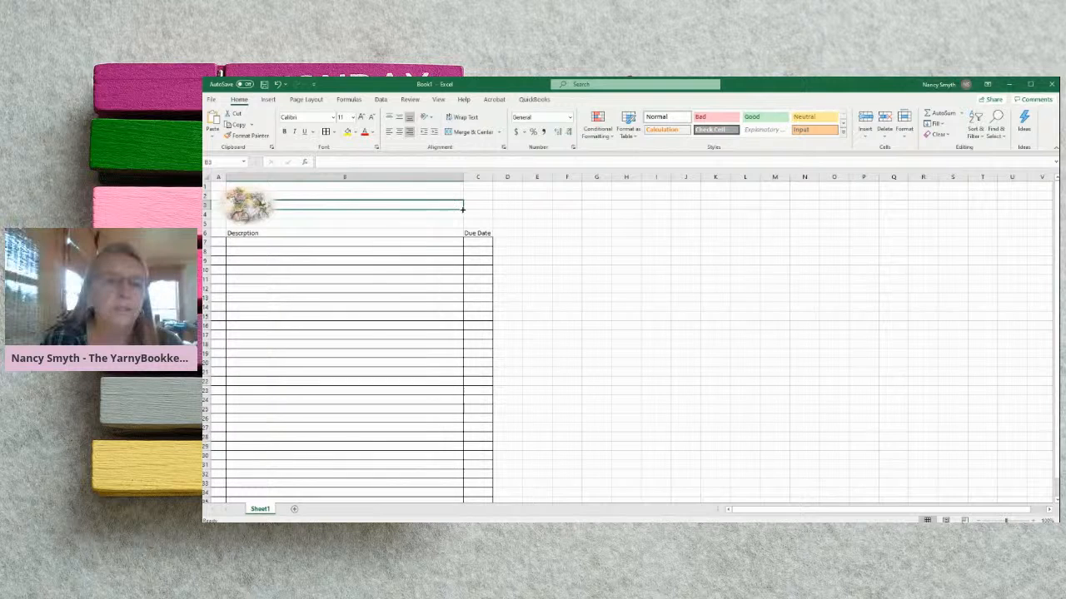
pyautogui.moveTo(462, 209); pyautogui.dragTo(483, 207)
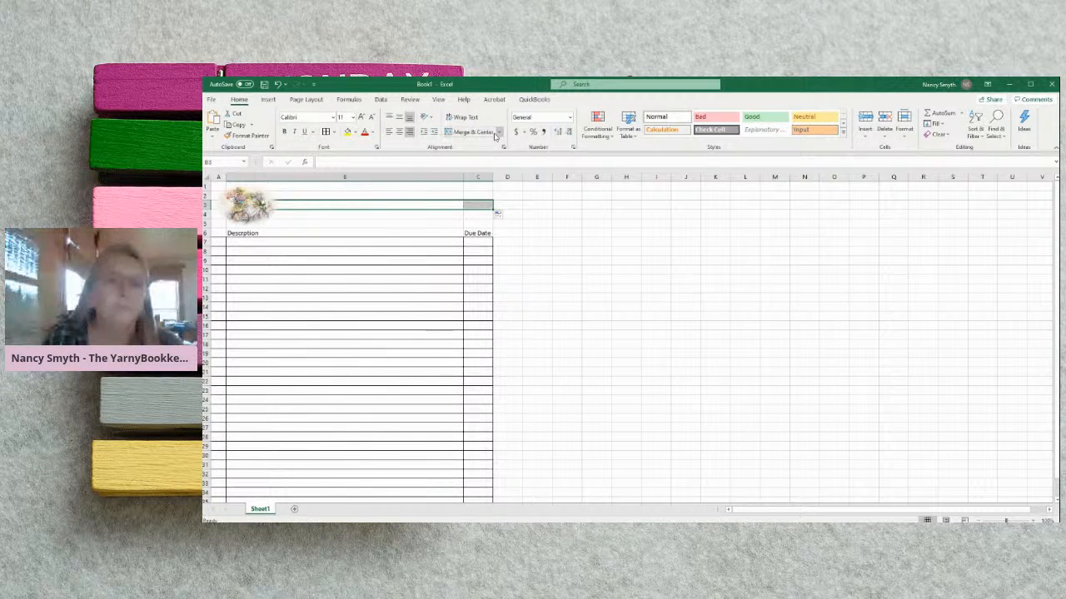
pyautogui.click(491, 134)
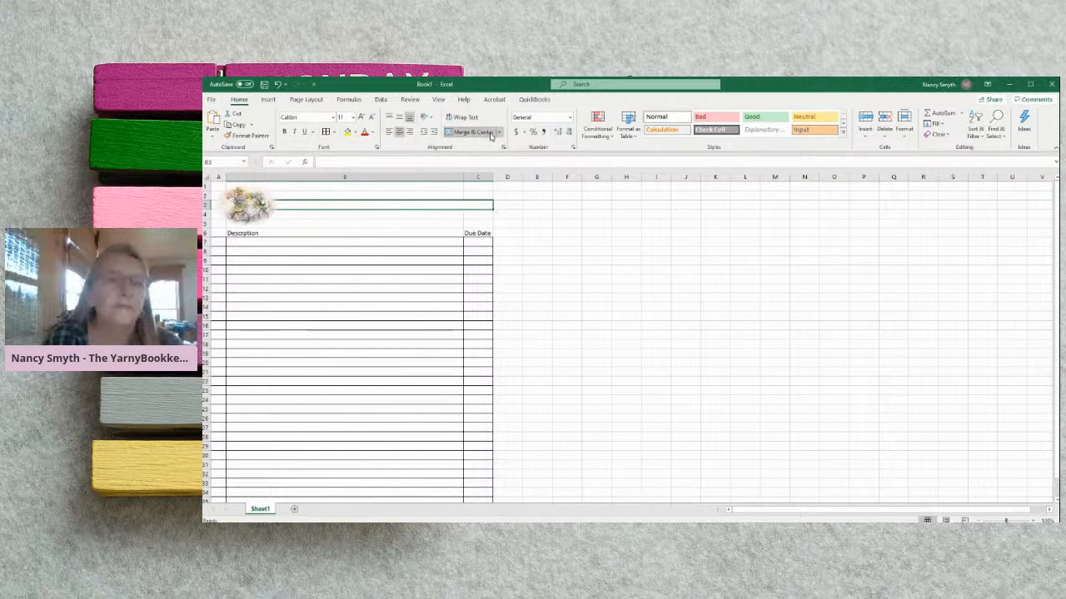
pyautogui.click(409, 132)
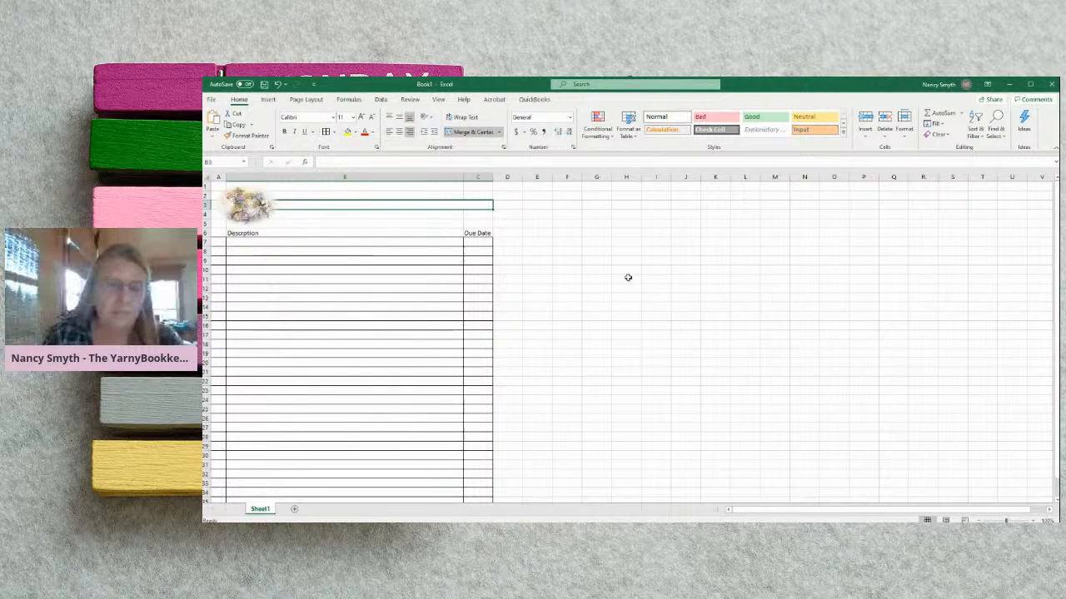
pyautogui.write('To Do List')
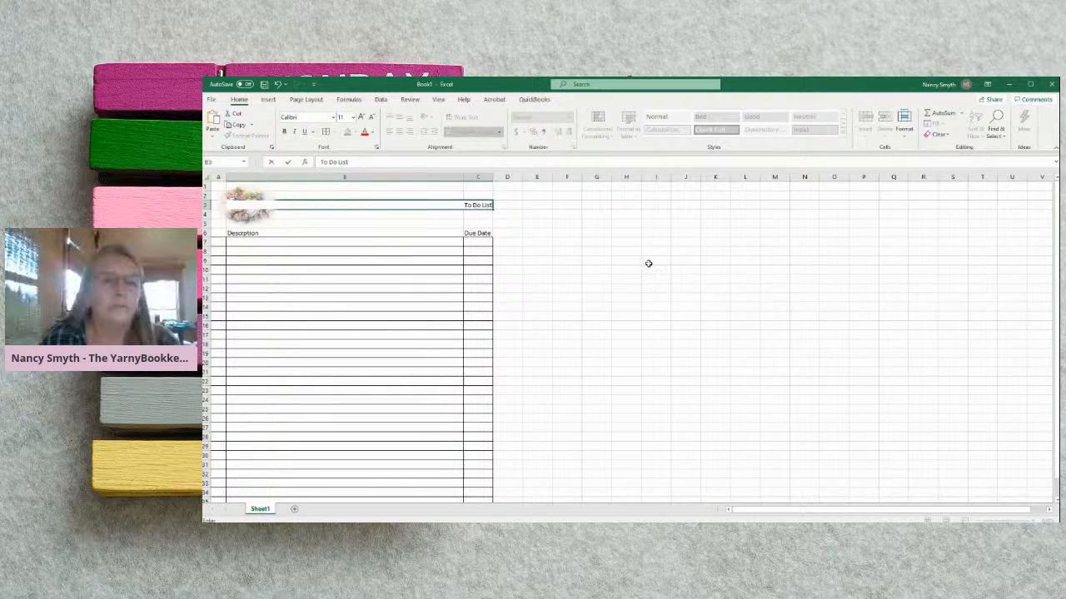
pyautogui.click(551, 246)
# Set the To Do List title in B3 to the Ink Draft font at size 36
pyautogui.click(471, 204)
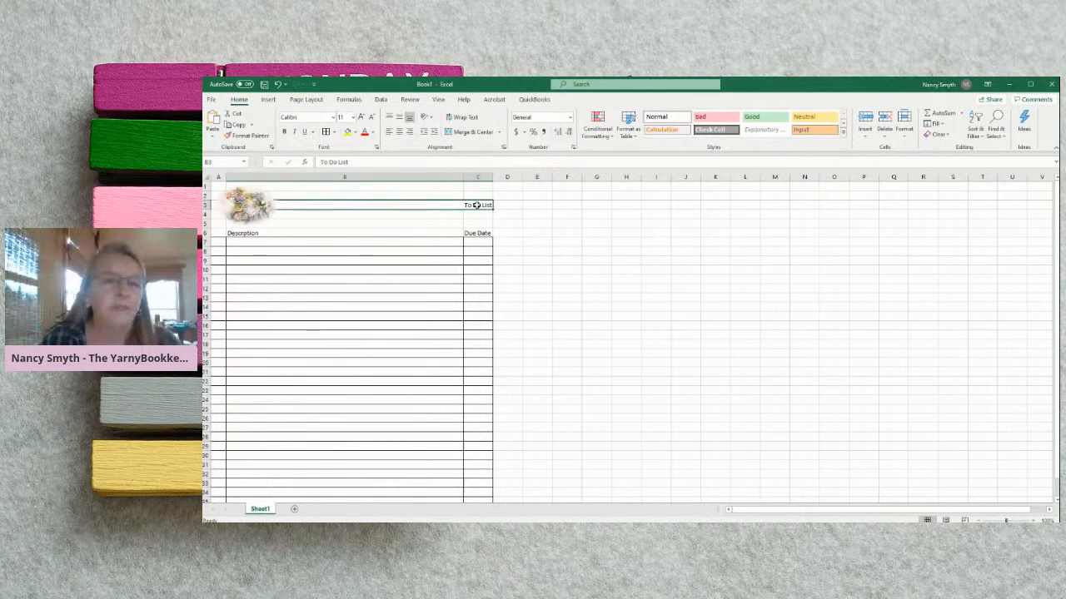
pyautogui.click(332, 118)
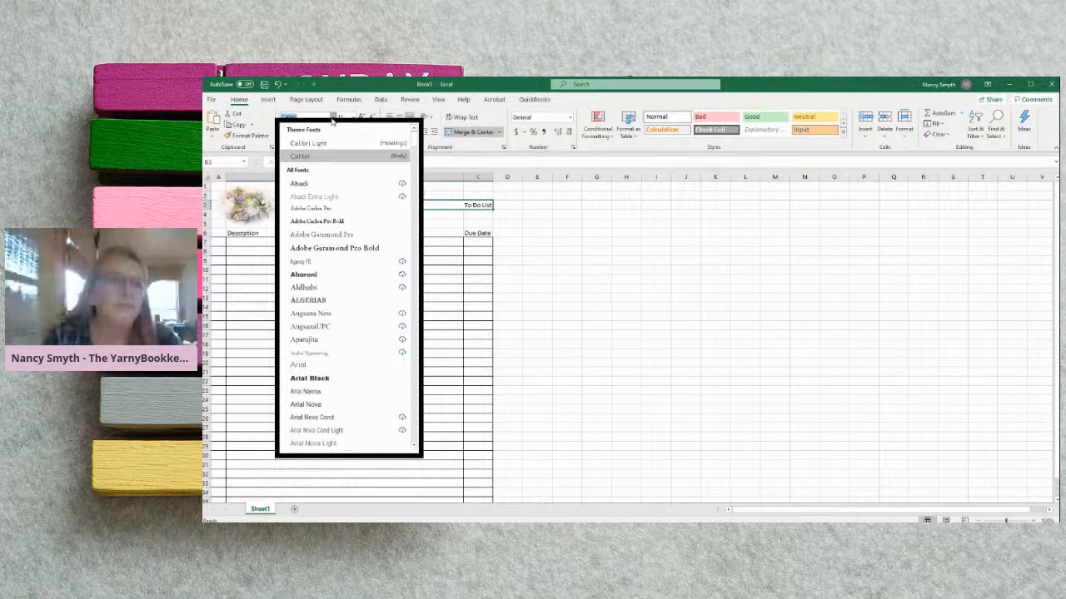
pyautogui.write('ink')
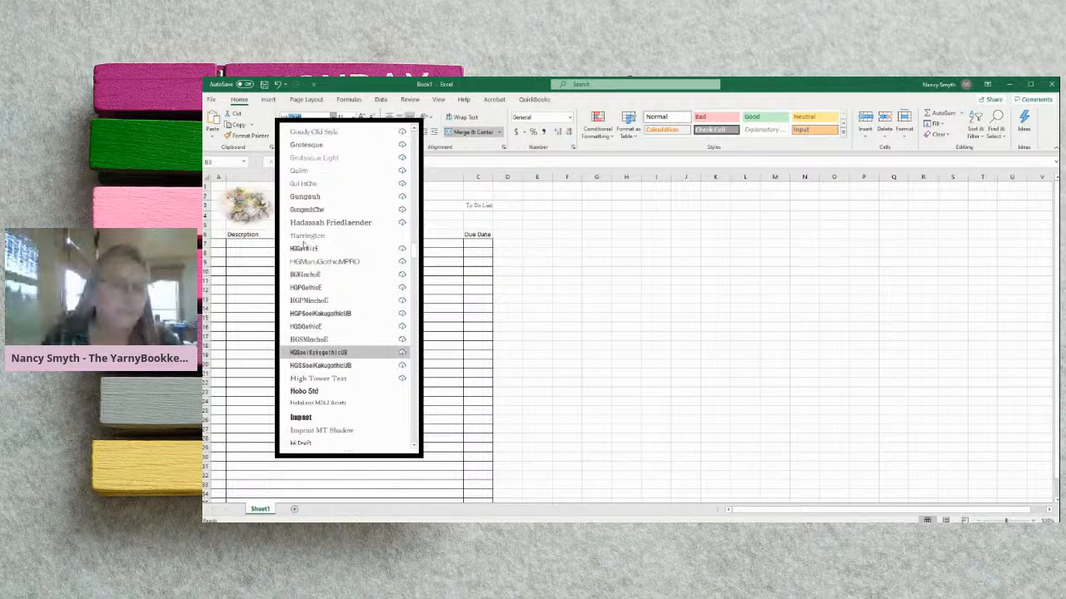
pyautogui.click(301, 444)
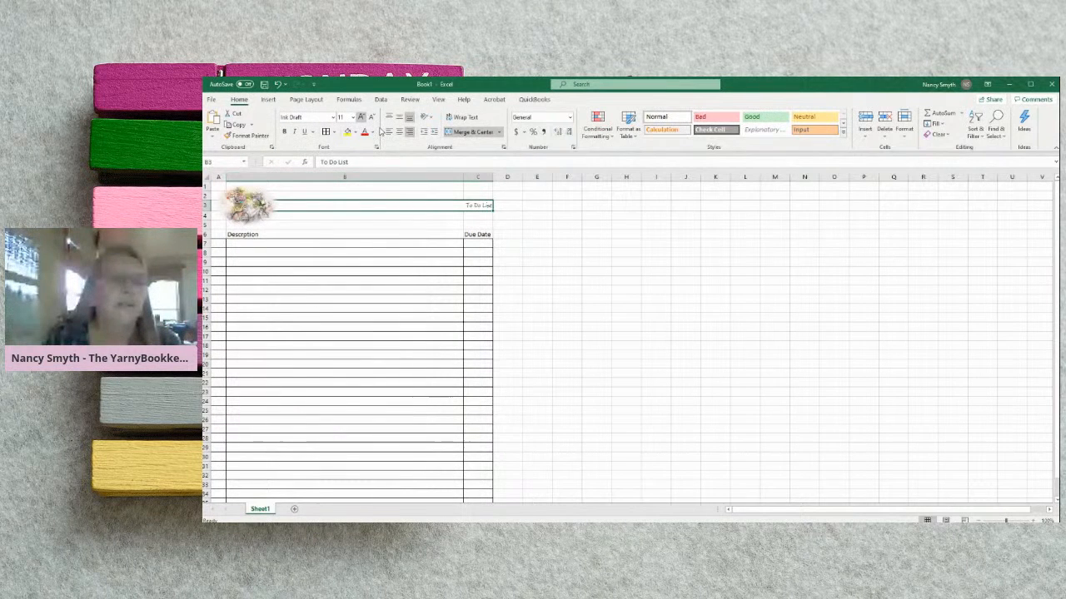
pyautogui.click(354, 118)
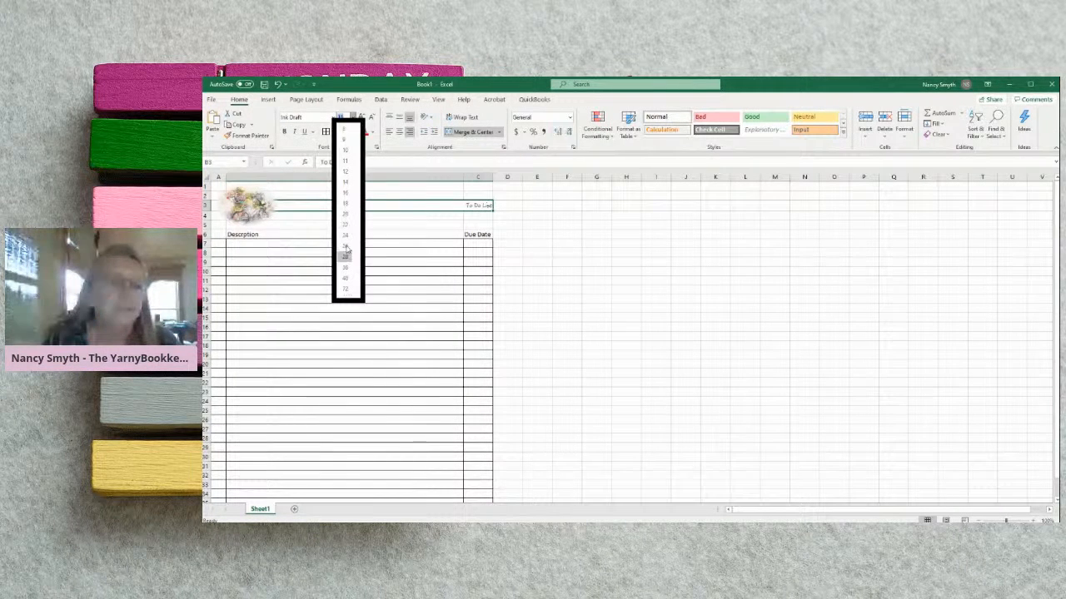
pyautogui.click(345, 271)
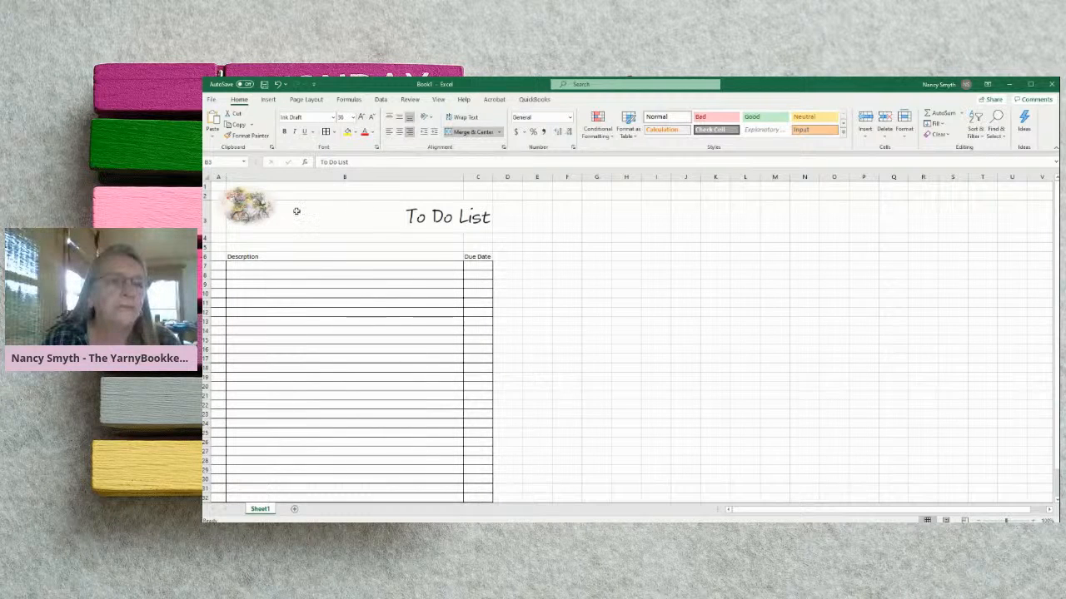
# Change the font color of the To Do List title to the standard purple
pyautogui.click(249, 204)
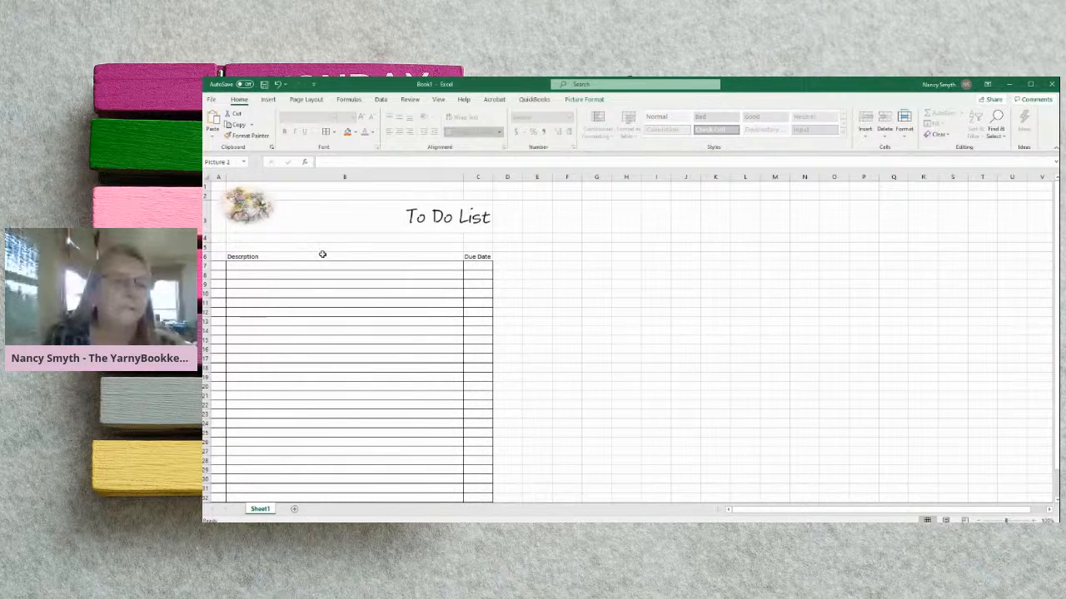
pyautogui.click(421, 216)
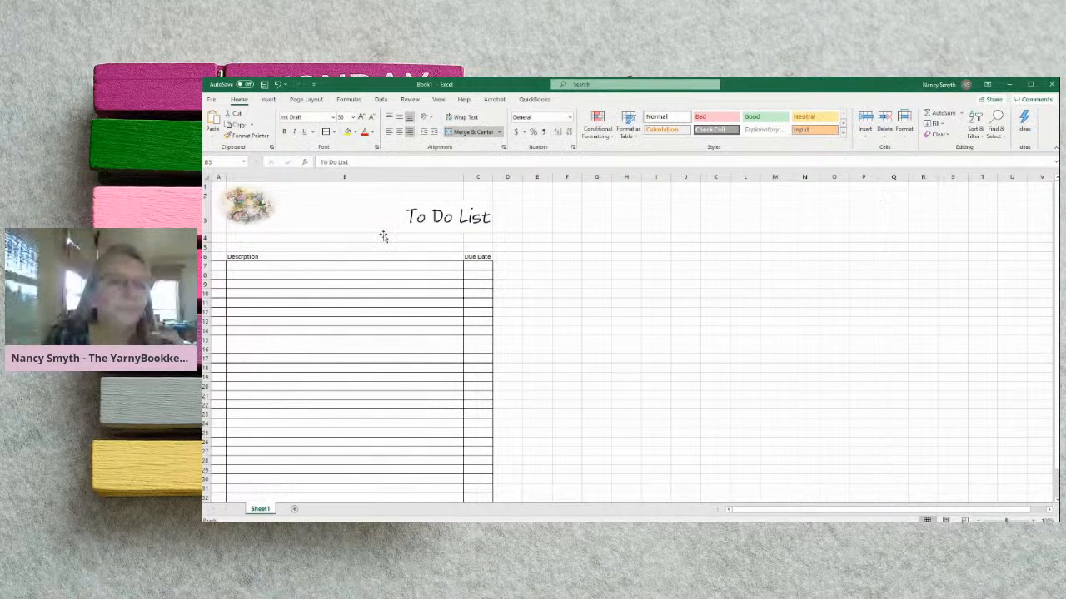
pyautogui.click(372, 134)
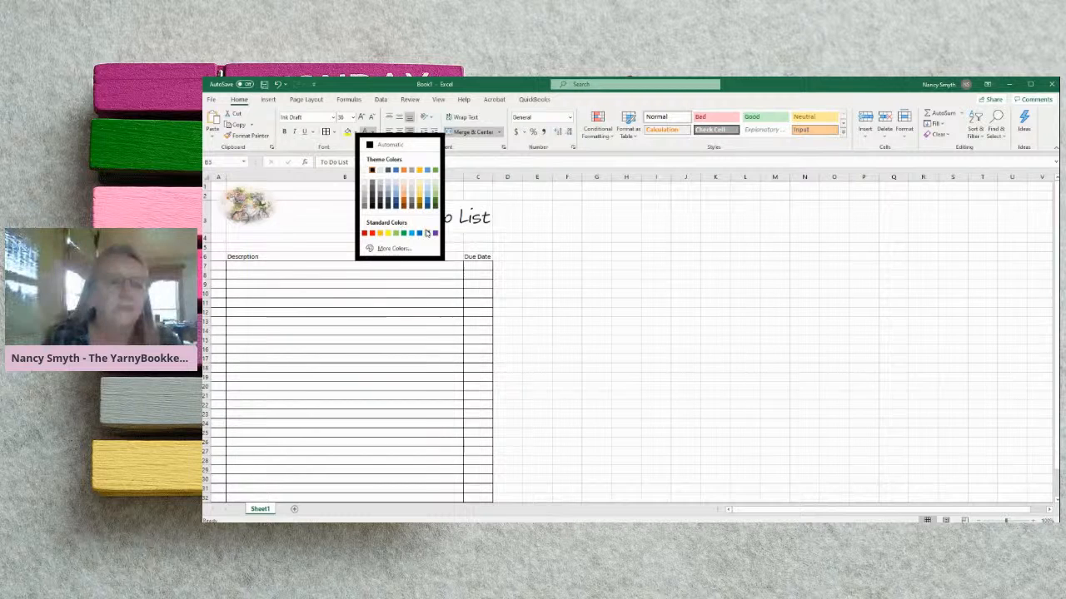
pyautogui.click(434, 234)
pyautogui.click(587, 254)
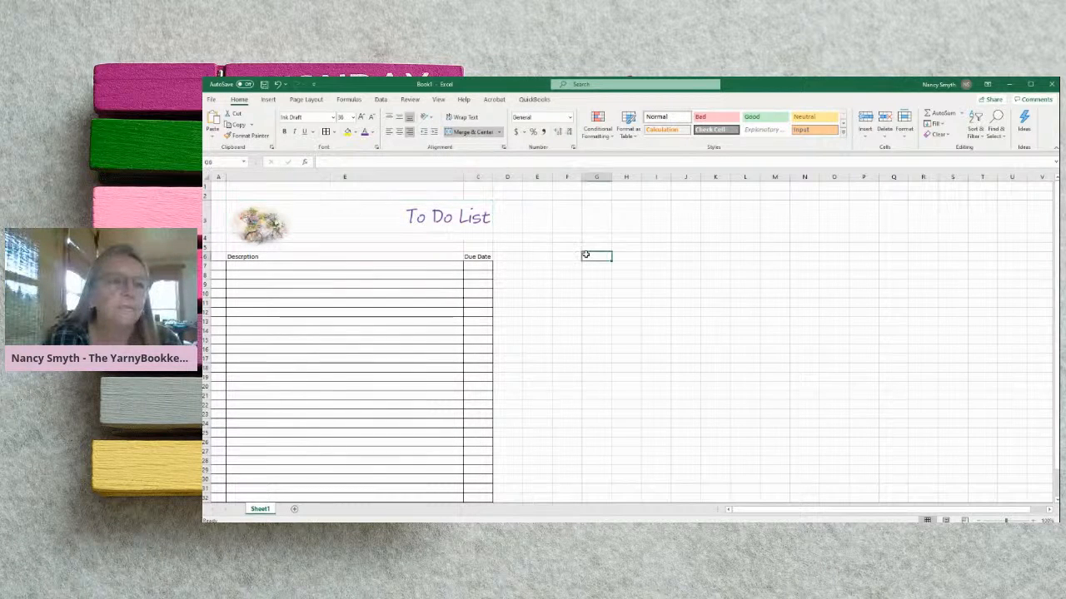
# Move the bicycle picture slightly up and to the left, opposite the To Do List title
pyautogui.click(259, 221)
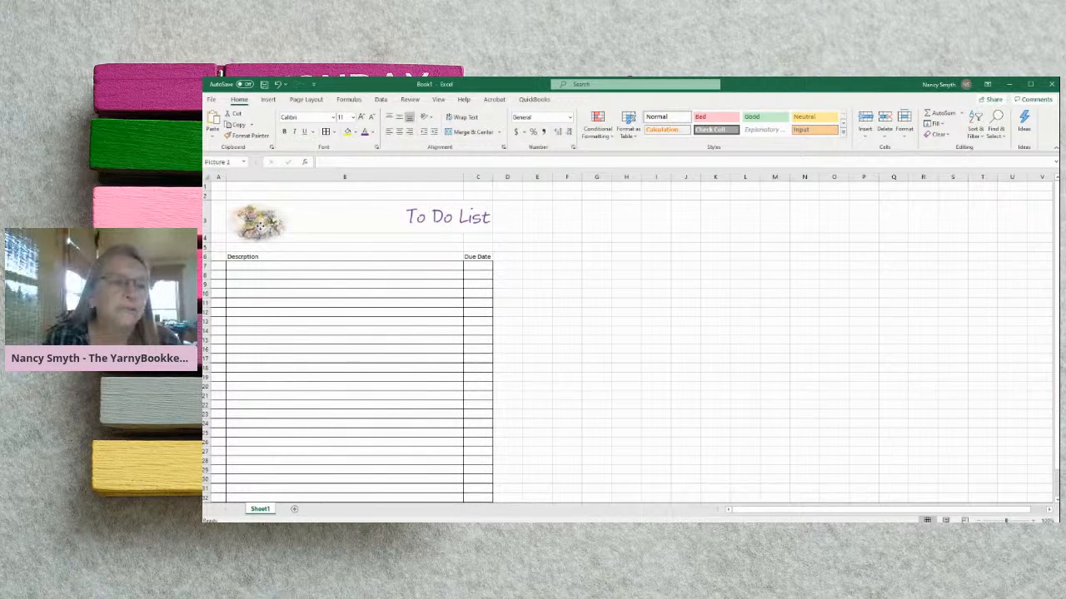
pyautogui.moveTo(259, 220); pyautogui.dragTo(251, 212)
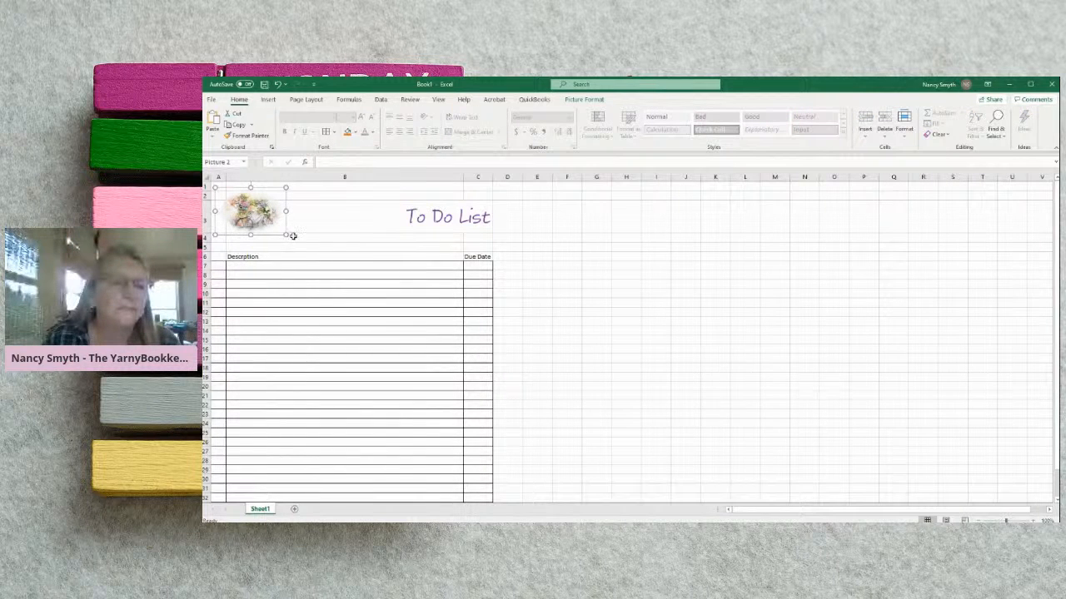
pyautogui.click(374, 236)
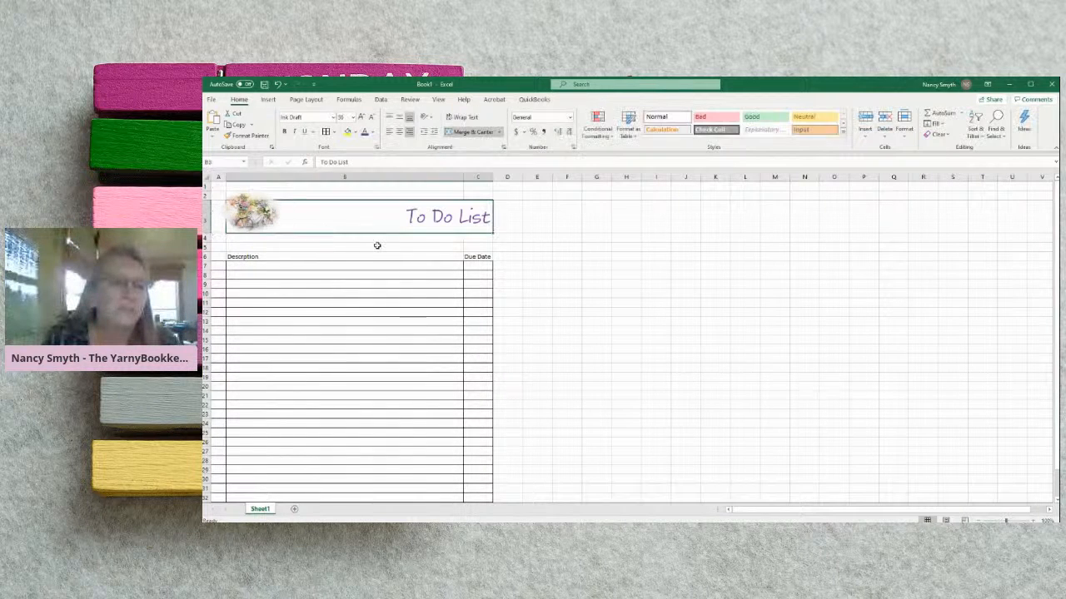
pyautogui.click(655, 278)
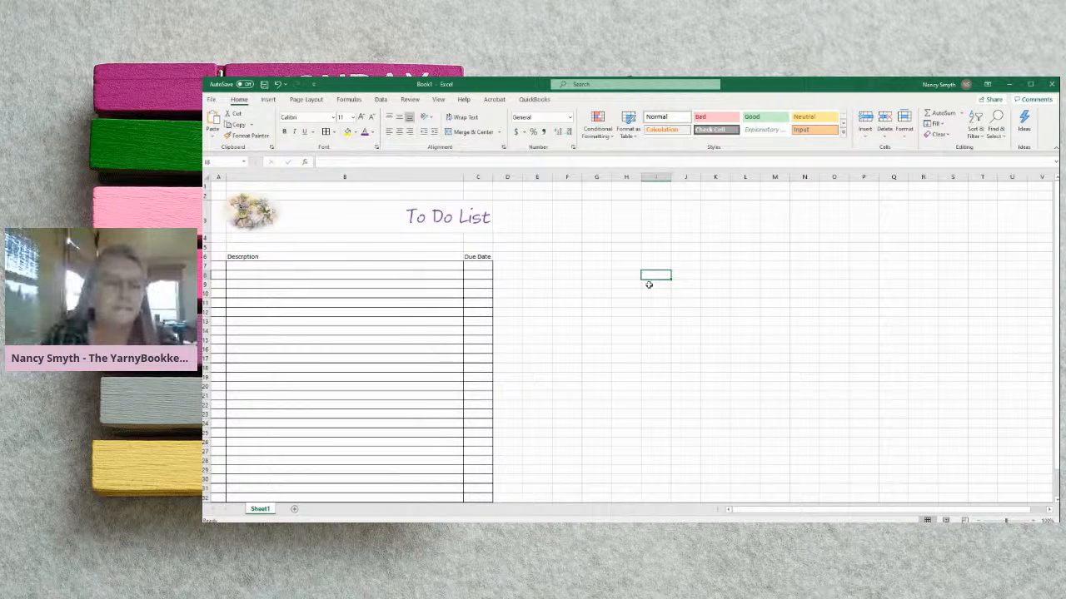
# Enlarge the bicycle picture slightly so it fills the header space above the Description heading
pyautogui.click(278, 226)
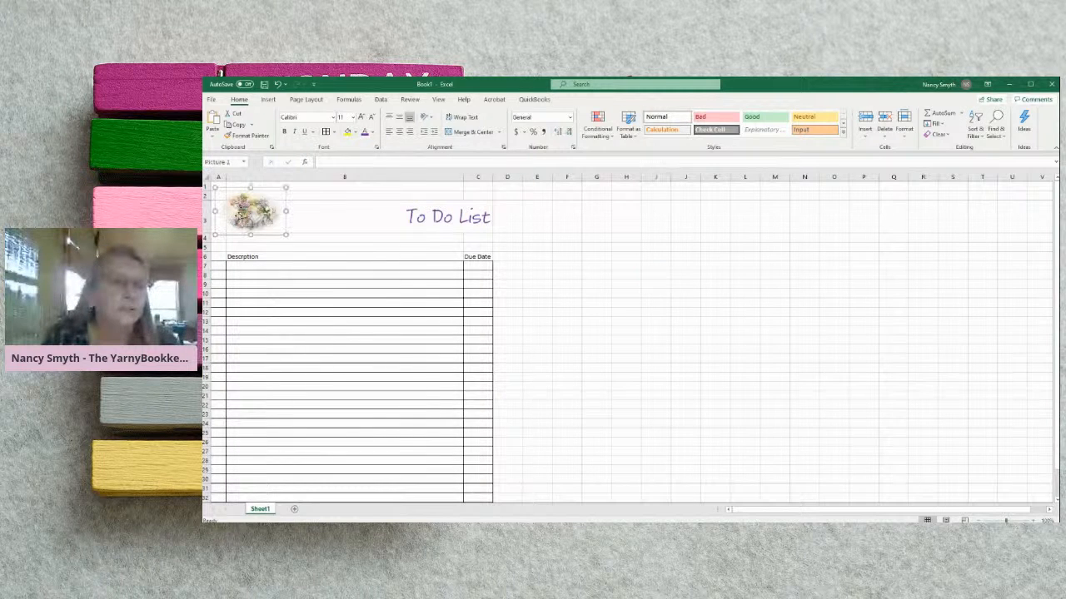
pyautogui.moveTo(285, 236); pyautogui.dragTo(296, 242)
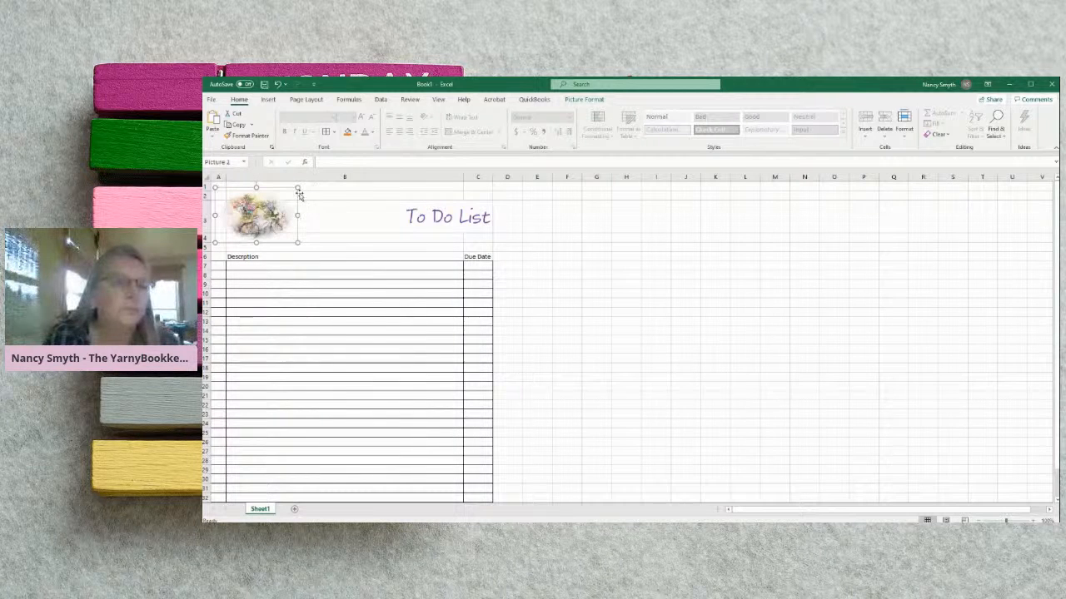
pyautogui.moveTo(297, 186); pyautogui.dragTo(300, 184)
pyautogui.click(331, 210)
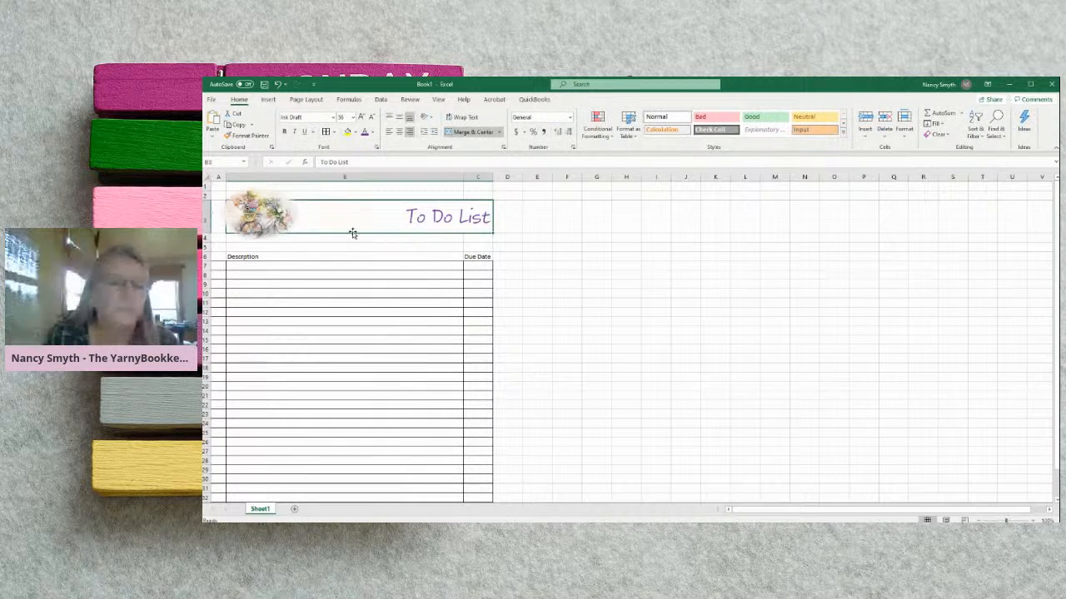
pyautogui.click(598, 248)
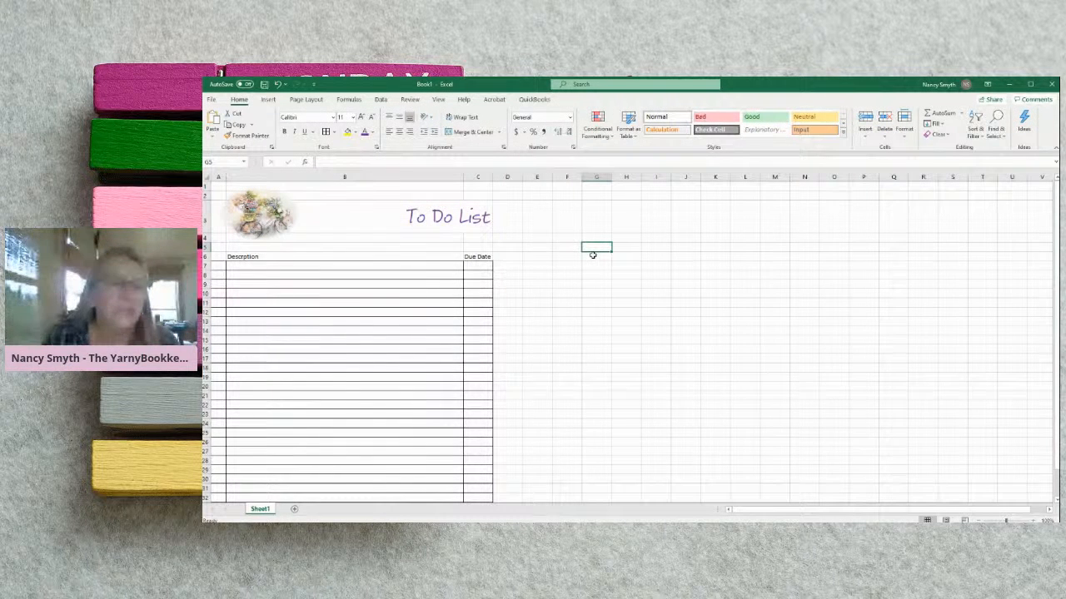
# Check the to-do list page in the print preview, zoomed in, and return to the sheet
pyautogui.click(210, 100)
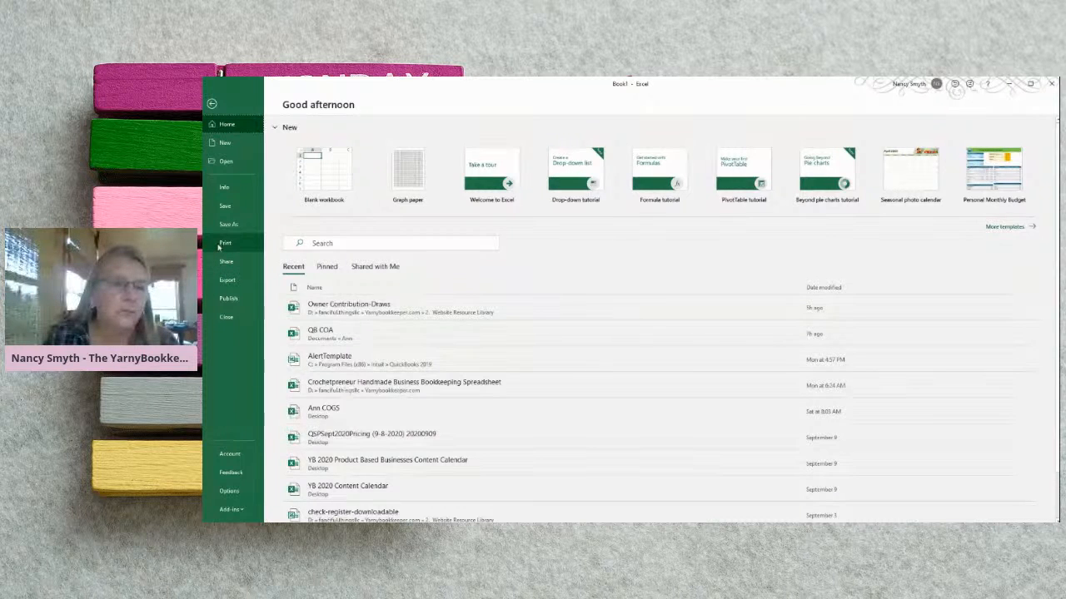
pyautogui.click(222, 243)
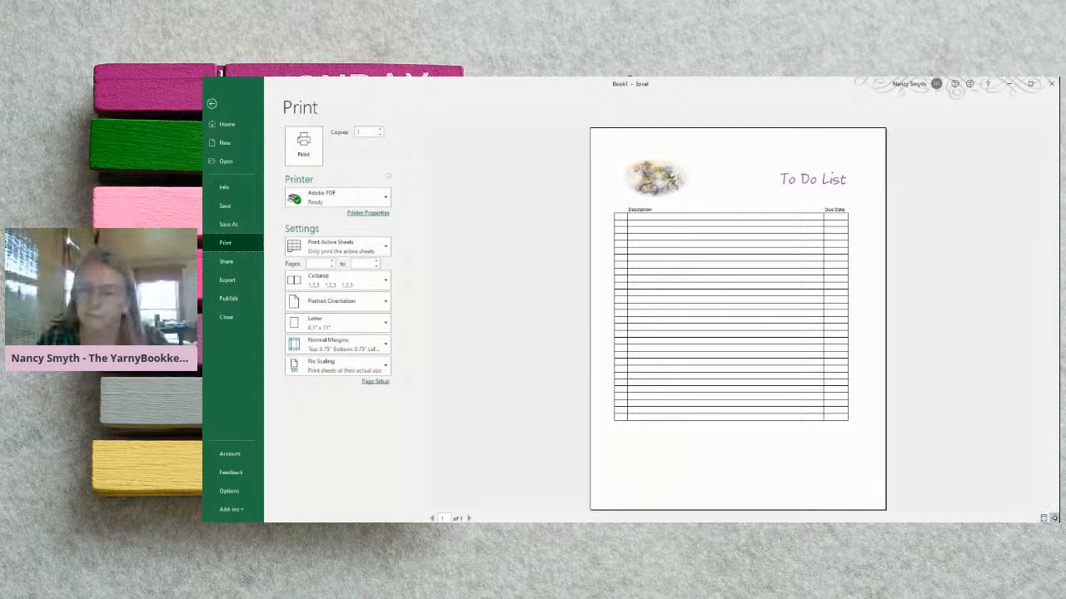
pyautogui.click(1054, 518)
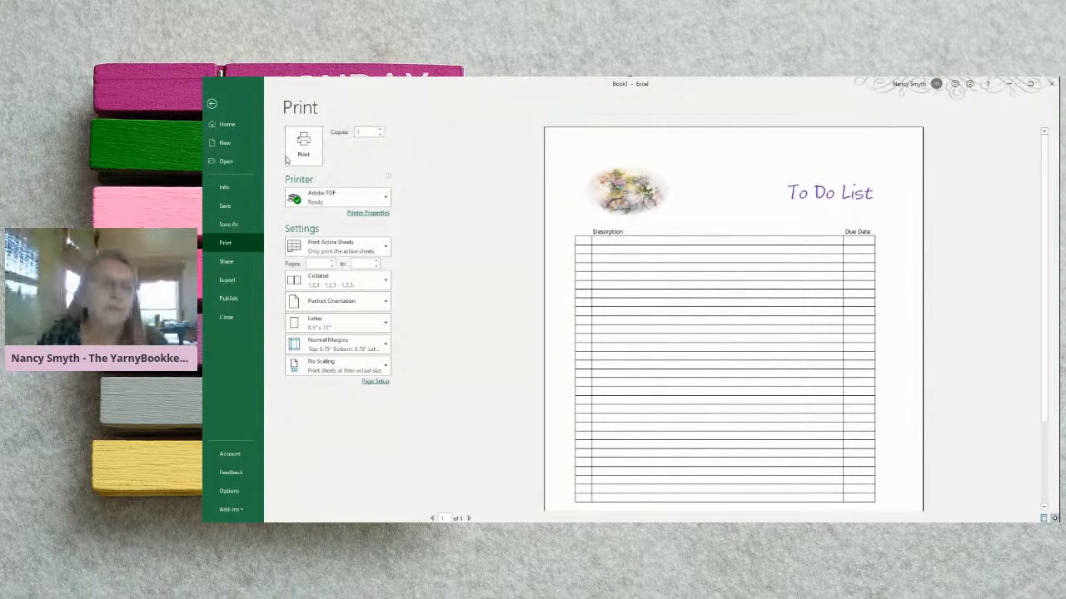
pyautogui.click(212, 105)
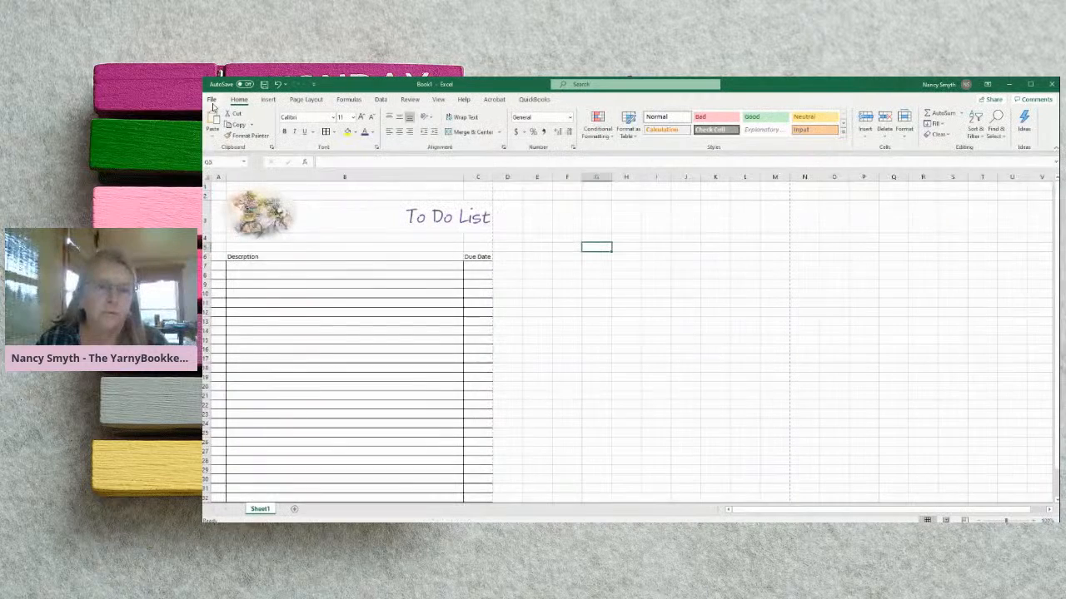
# Try to turn on Wrap Text for the Description cells B7:B28 and select cell B7
pyautogui.click(240, 266)
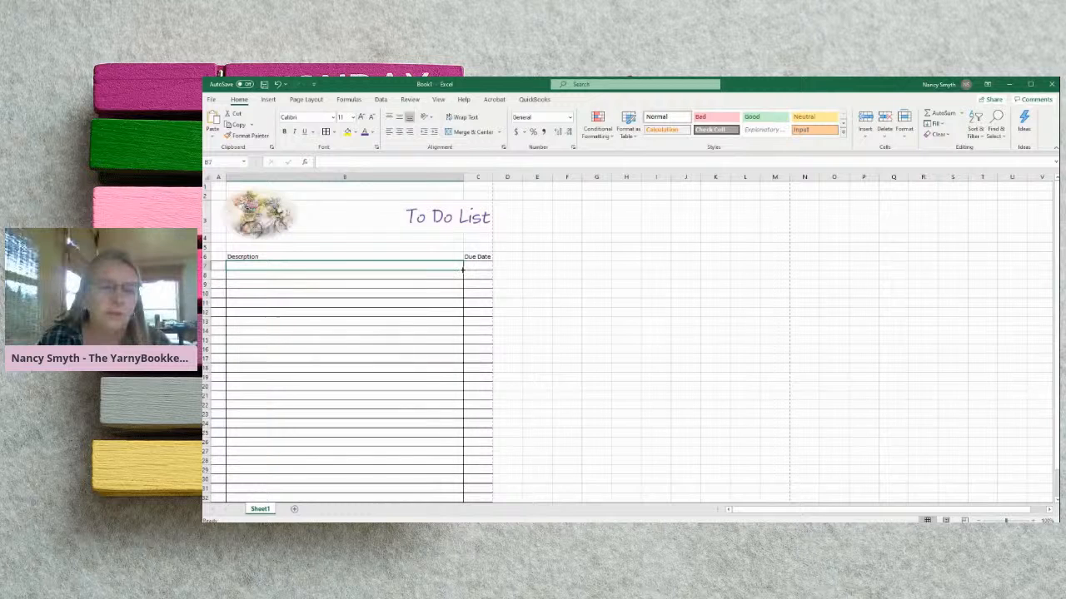
pyautogui.moveTo(462, 268); pyautogui.dragTo(455, 465)
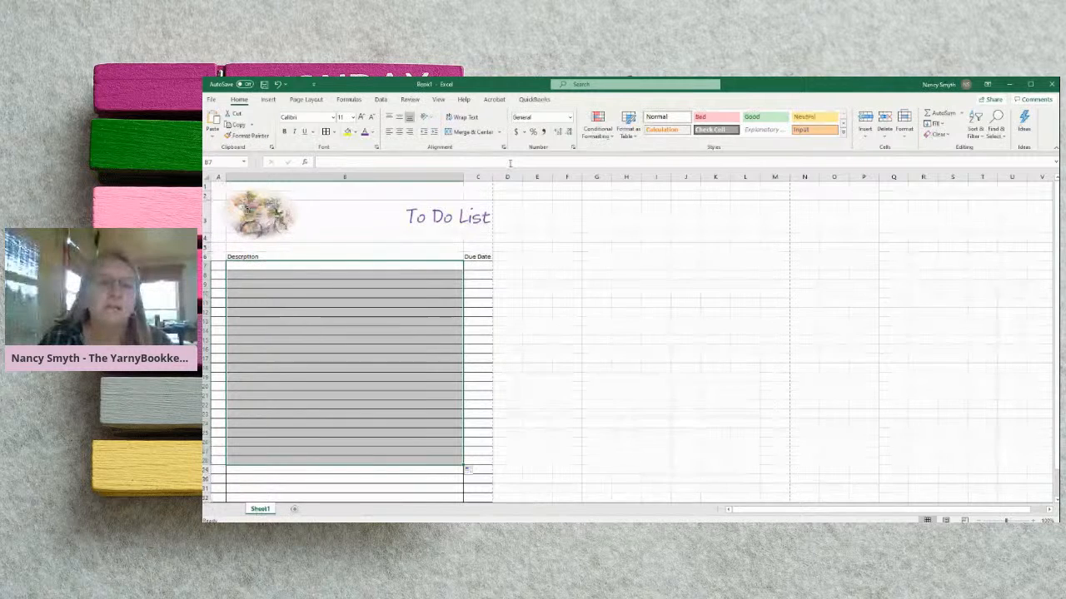
pyautogui.click(498, 135)
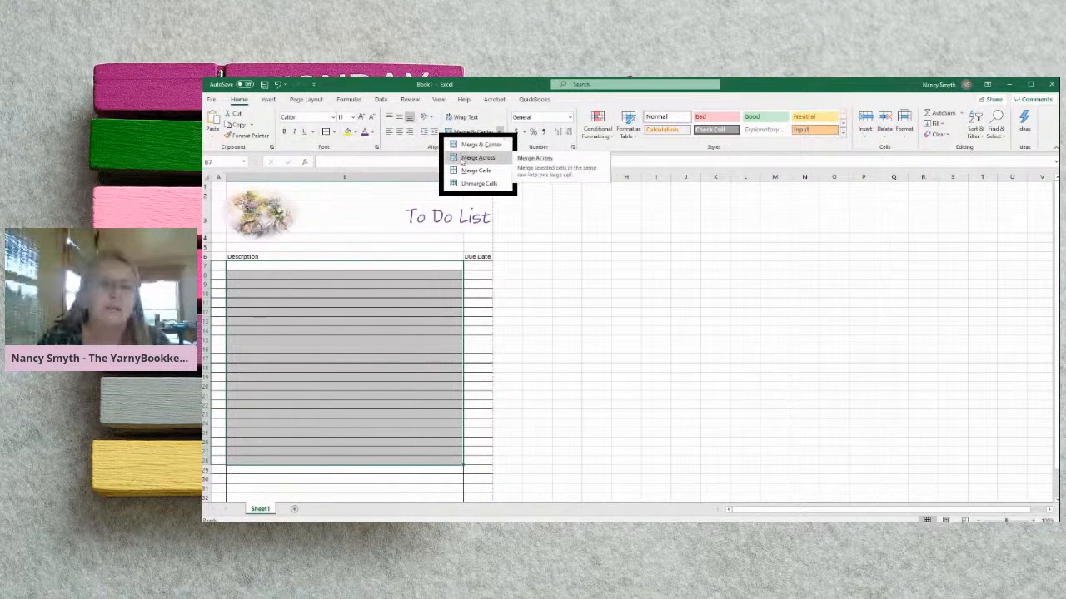
pyautogui.click(465, 119)
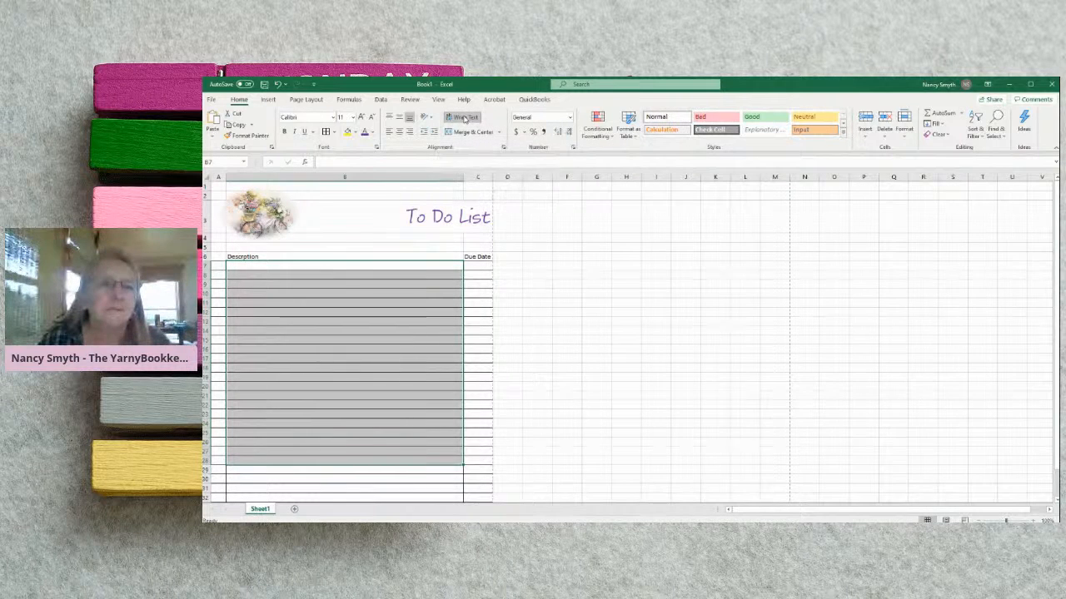
pyautogui.click(308, 266)
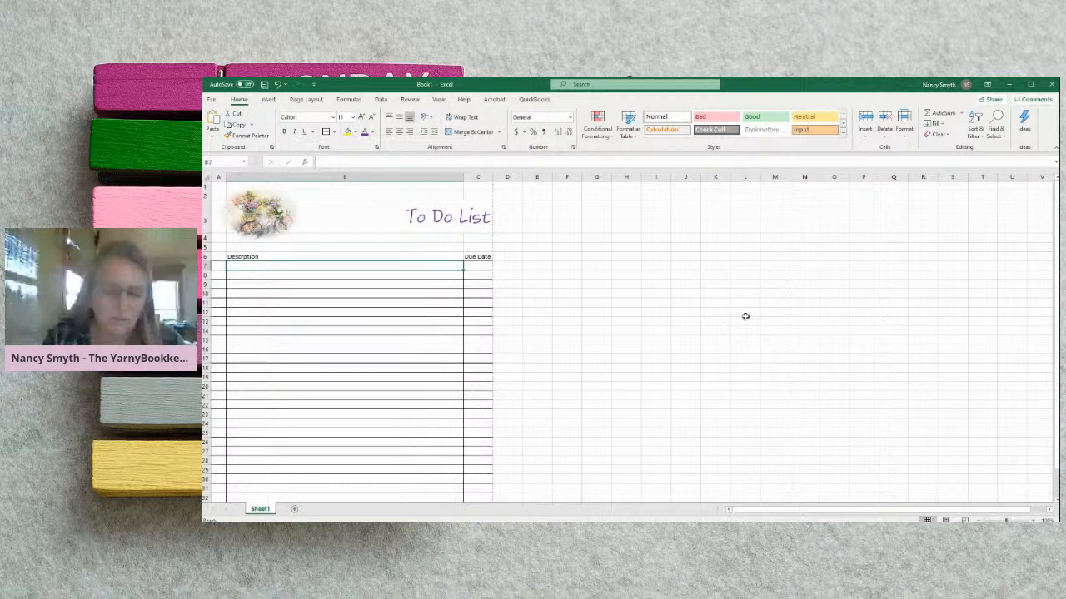
# Enter "now you can type that really long sentence about what you want to do and how you want to do it" in cell B7
pyautogui.write('now yu')
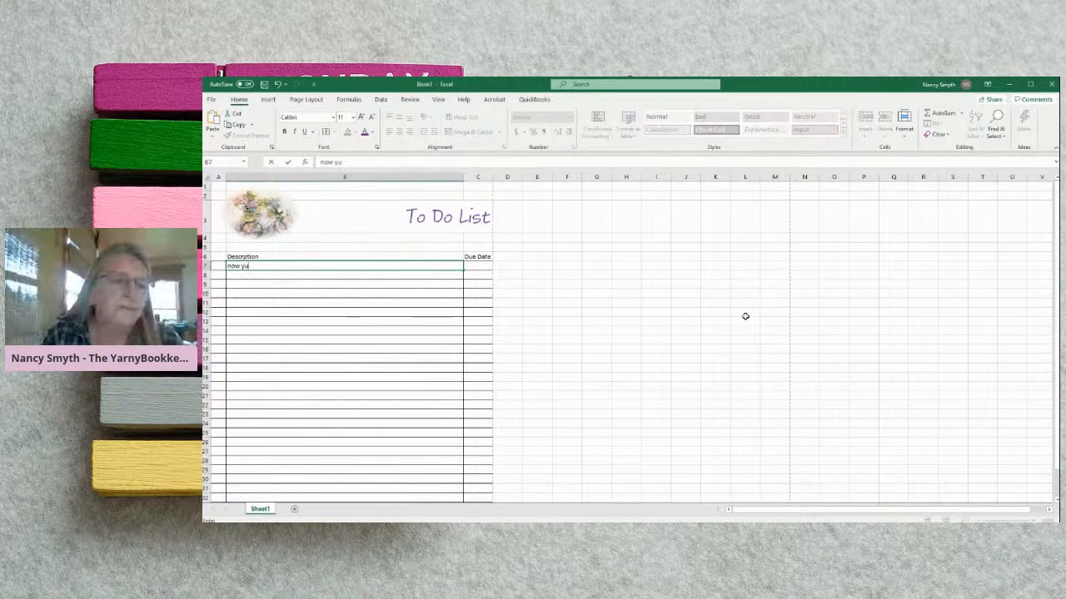
pyautogui.press('BackSpace')
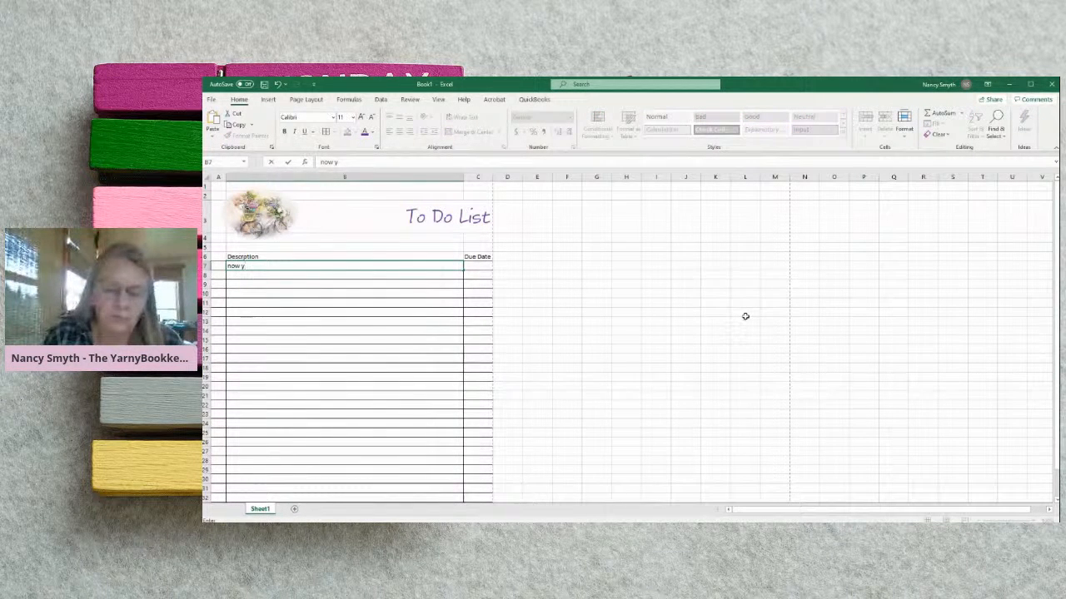
pyautogui.write('ou can type')
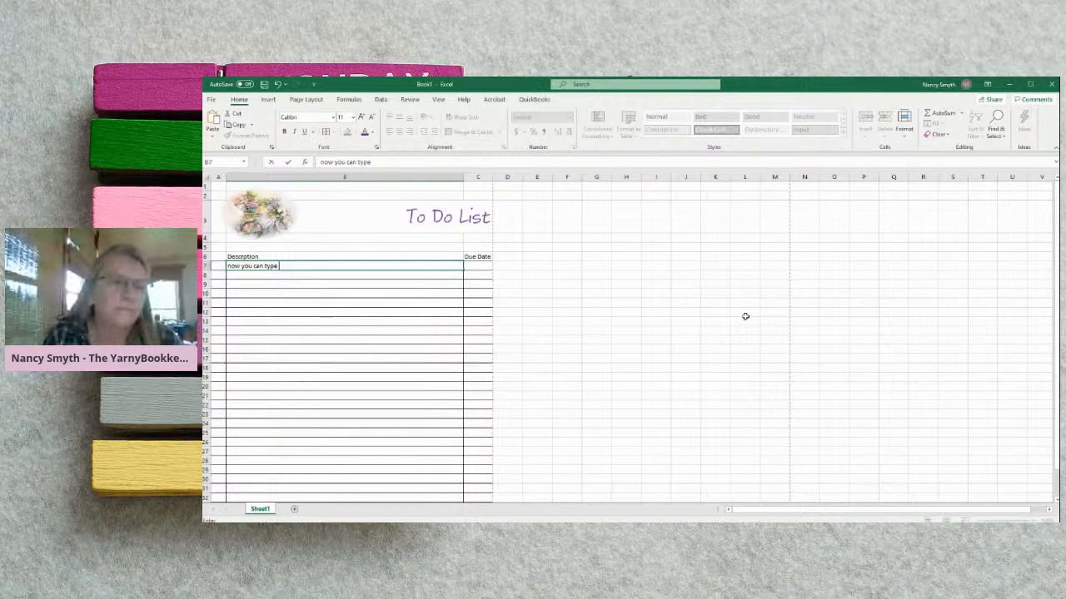
pyautogui.write(' that really long sentence about y')
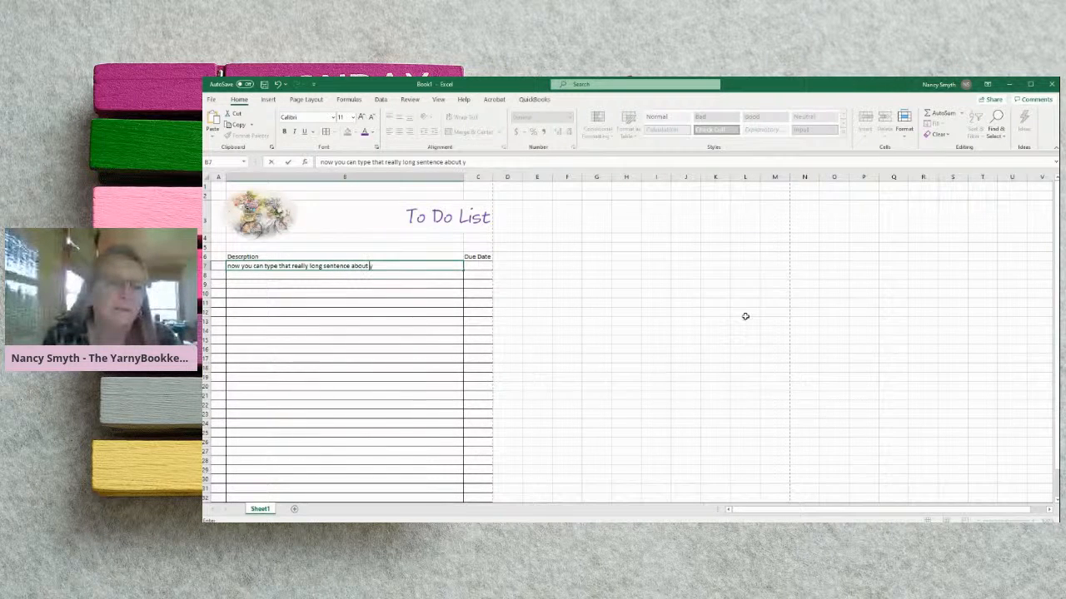
pyautogui.write(' waht you want t')
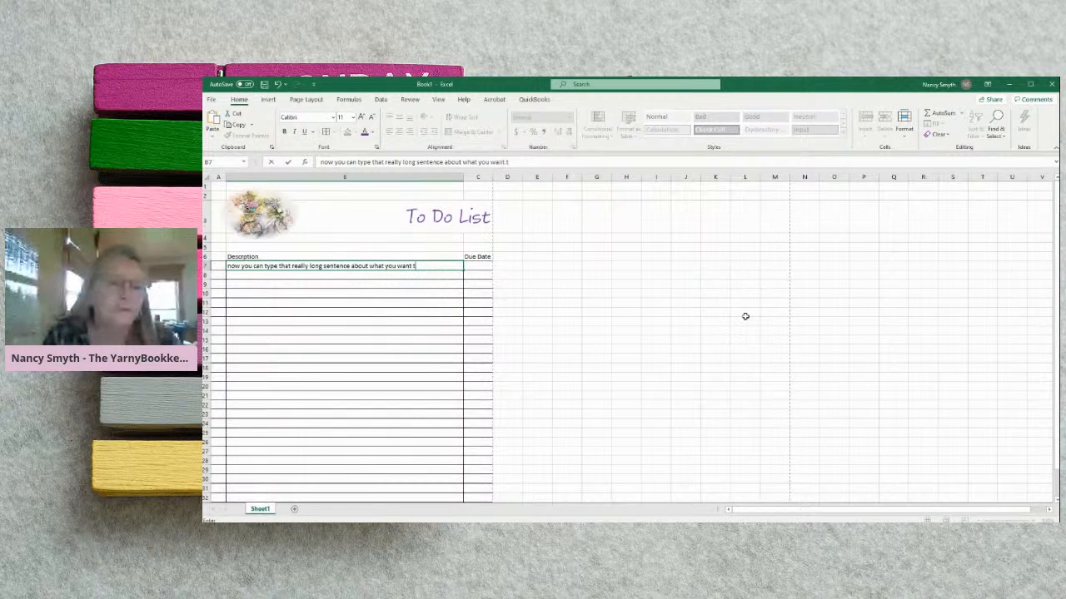
pyautogui.write('o do and ho')
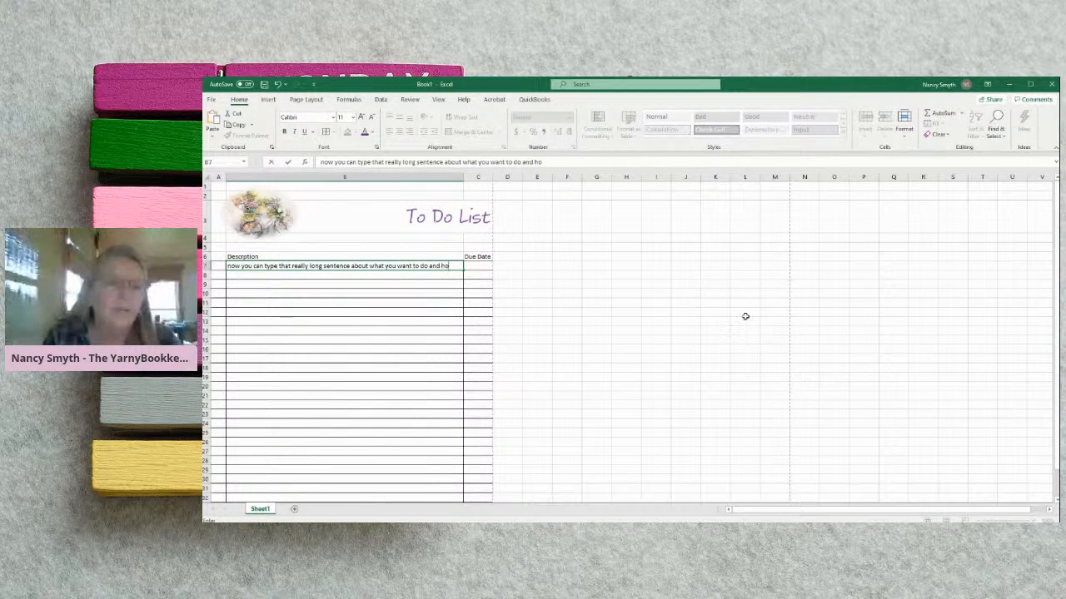
pyautogui.write('w you wa')
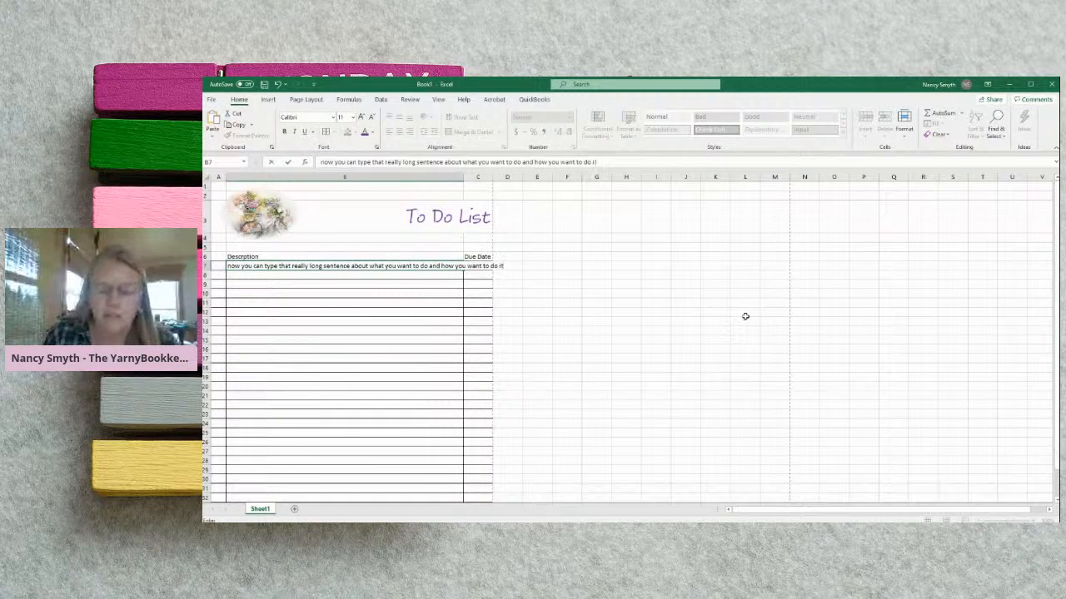
pyautogui.write('nt to do it')
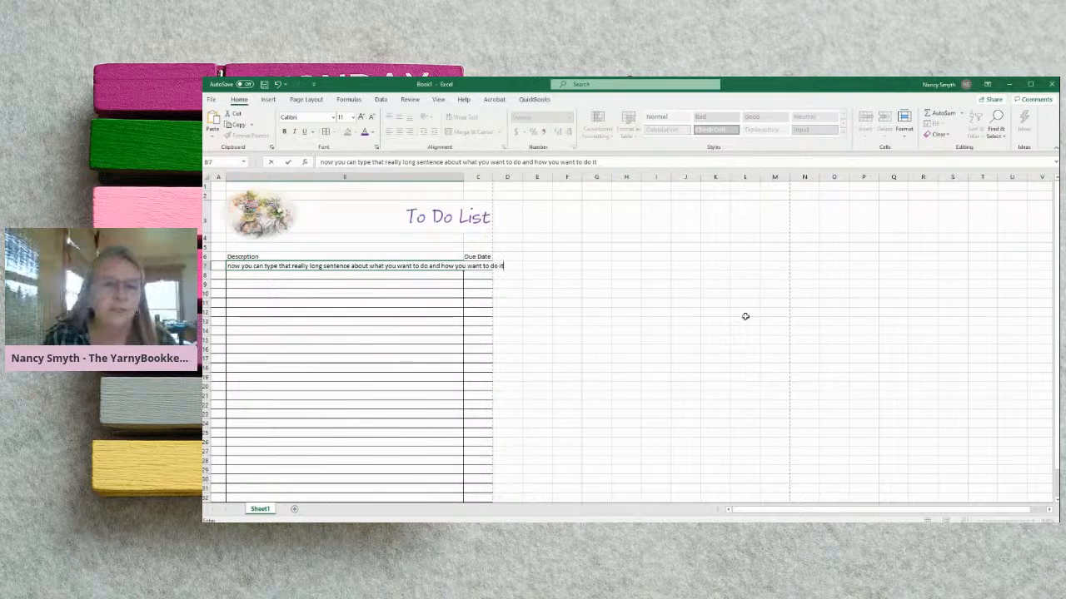
pyautogui.press('Return')
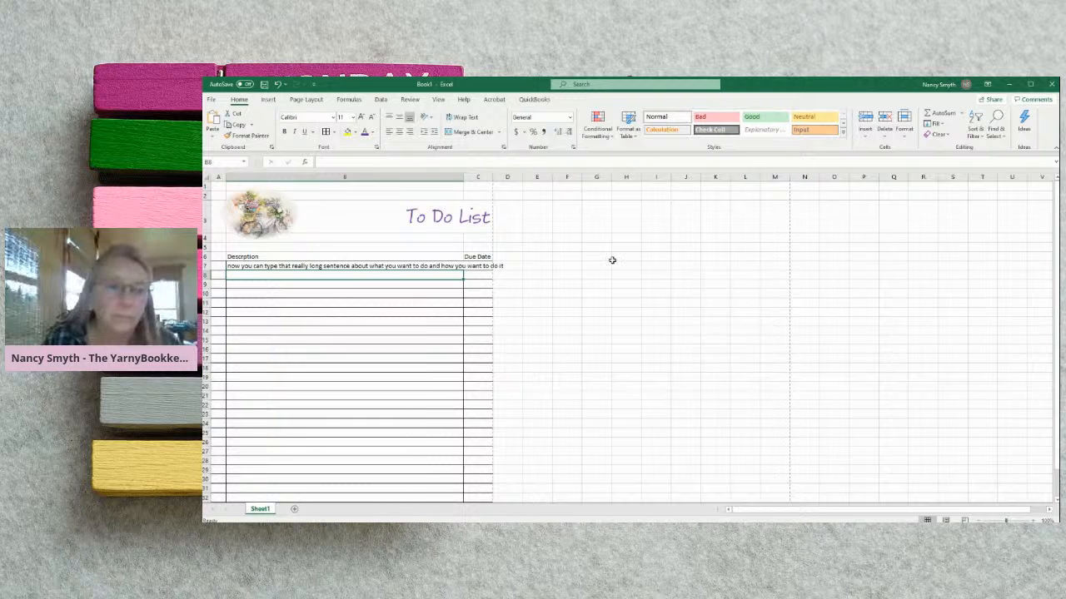
# Turn on Wrap Text for the long sentence in cell B7 and look over the list down to its last rows
pyautogui.click(417, 265)
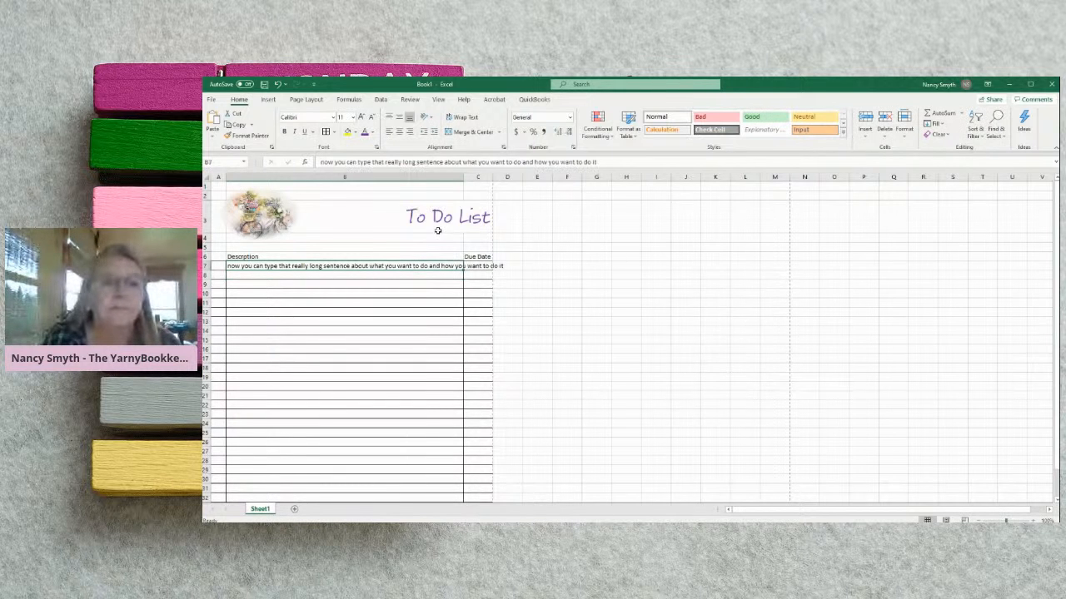
pyautogui.click(462, 117)
pyautogui.click(587, 265)
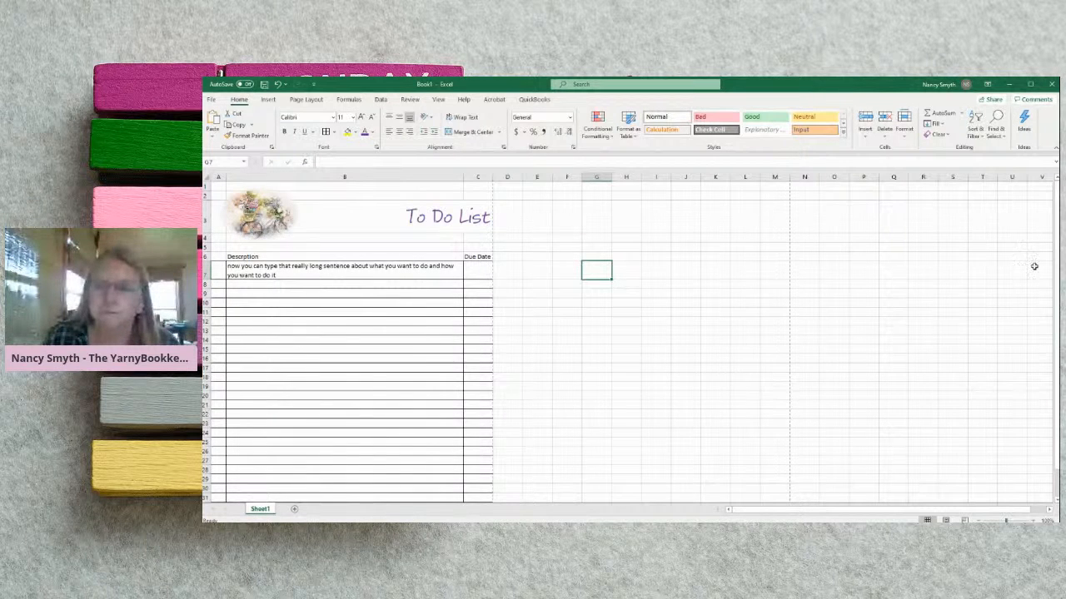
pyautogui.moveTo(1054, 242); pyautogui.dragTo(1056, 377)
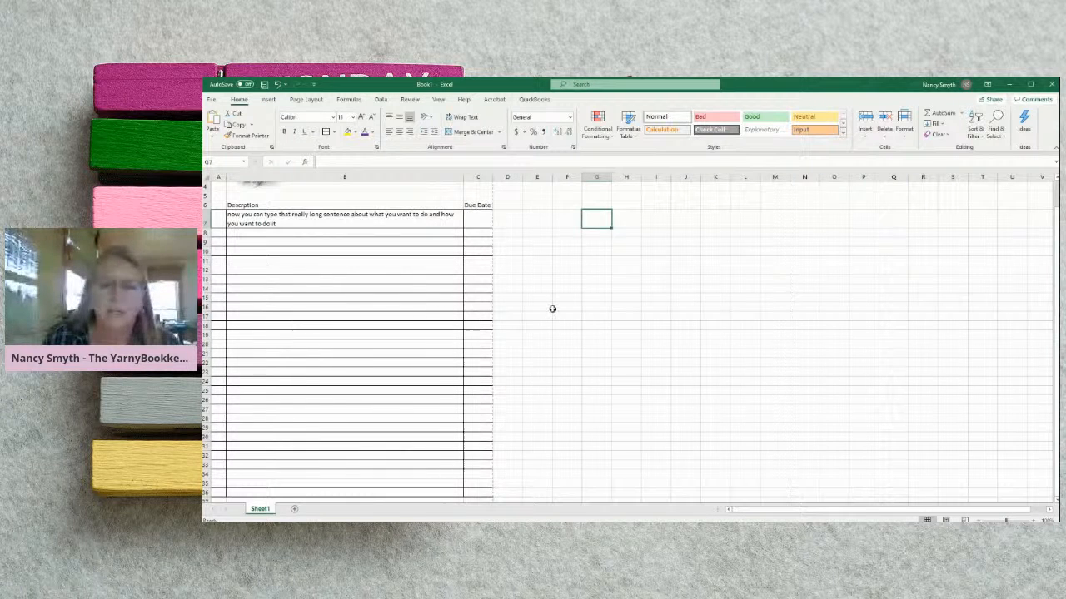
pyautogui.moveTo(1055, 420); pyautogui.dragTo(1056, 235)
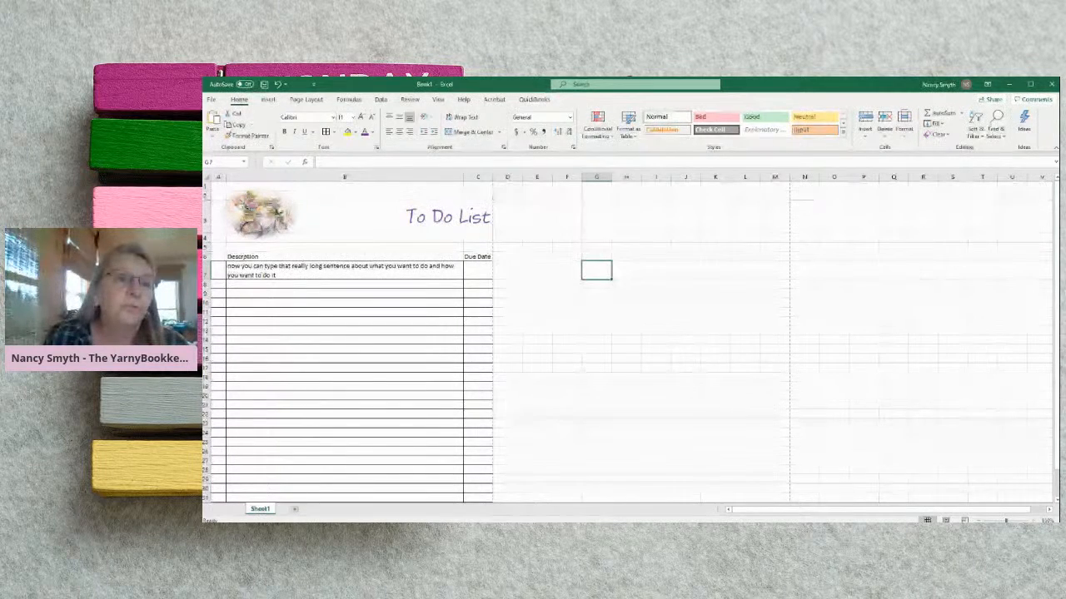
# Set the page orientation of the to-do list sheet to Landscape
pyautogui.click(303, 101)
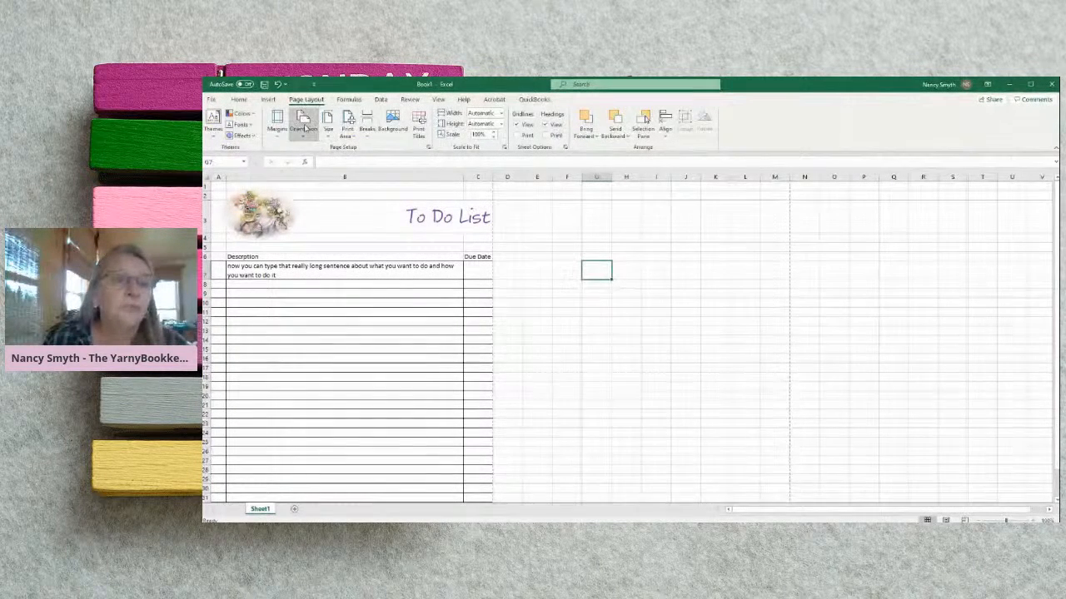
pyautogui.click(304, 125)
pyautogui.click(308, 178)
pyautogui.click(699, 293)
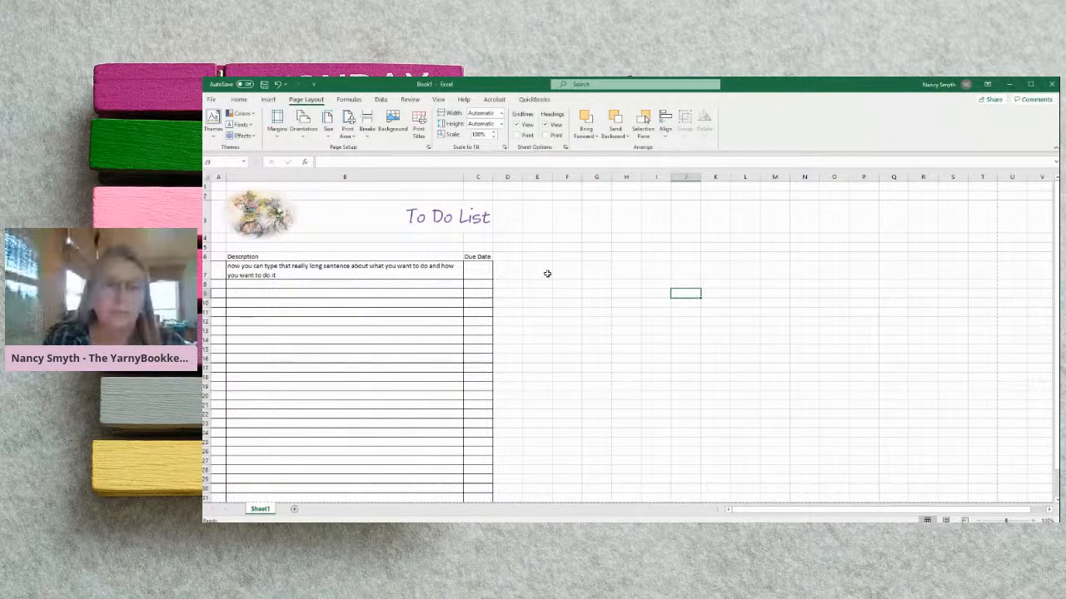
# Enter "last column" in cell G6 and autofit the width of column G to the text
pyautogui.click(596, 268)
pyautogui.click(600, 257)
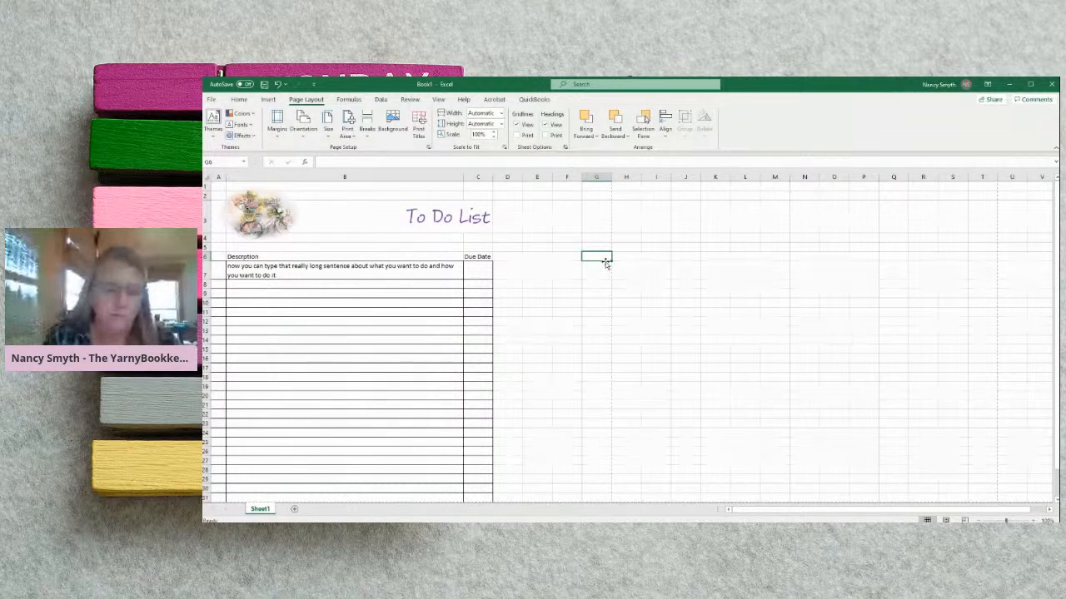
pyautogui.write('lo')
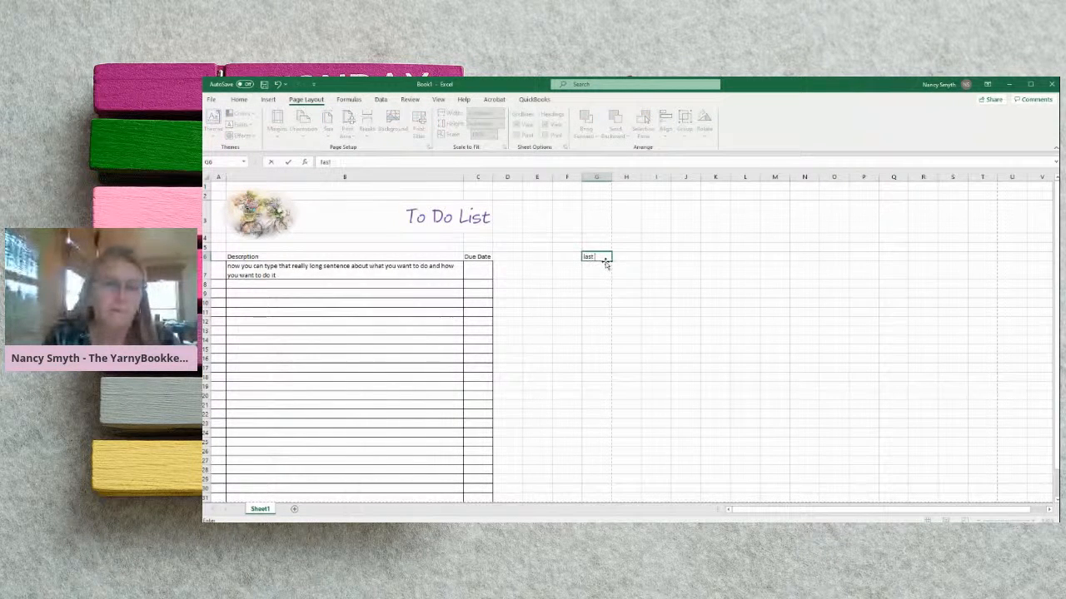
pyautogui.write('st column')
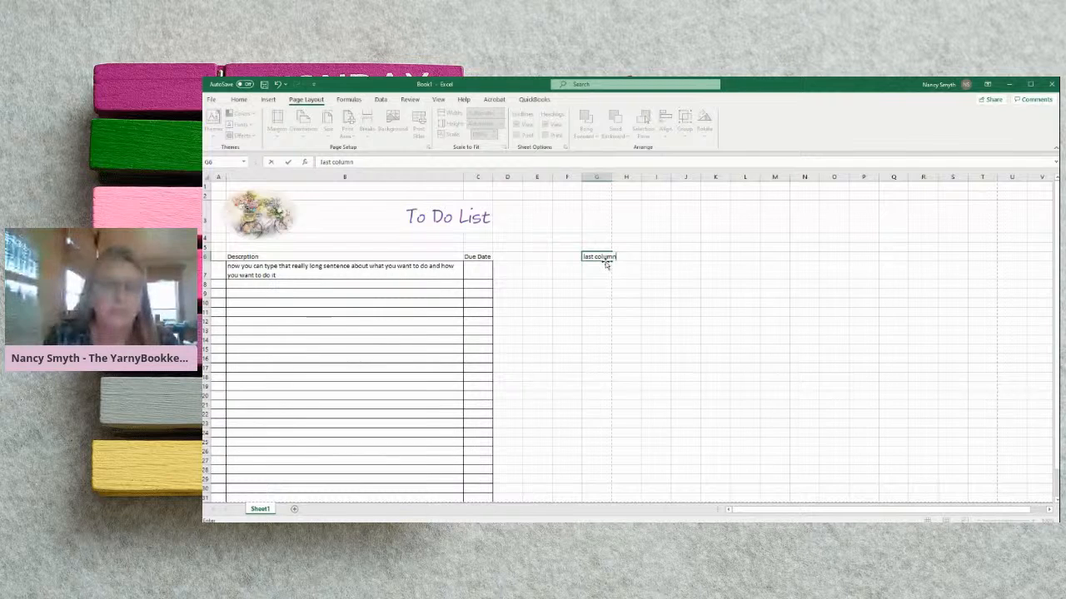
pyautogui.press('Return')
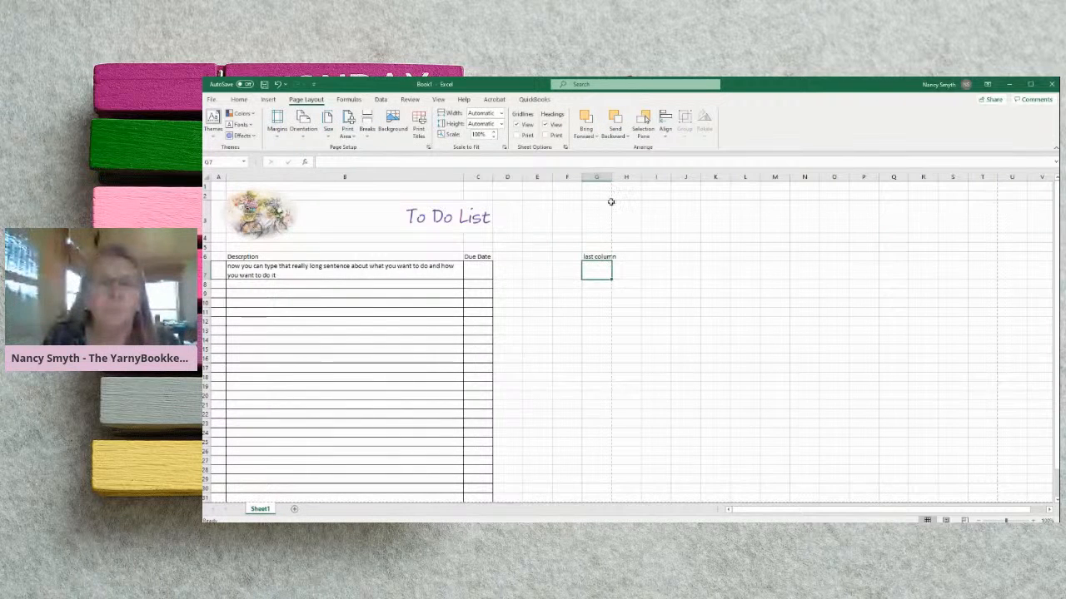
pyautogui.click(597, 176)
pyautogui.doubleClick(612, 176)
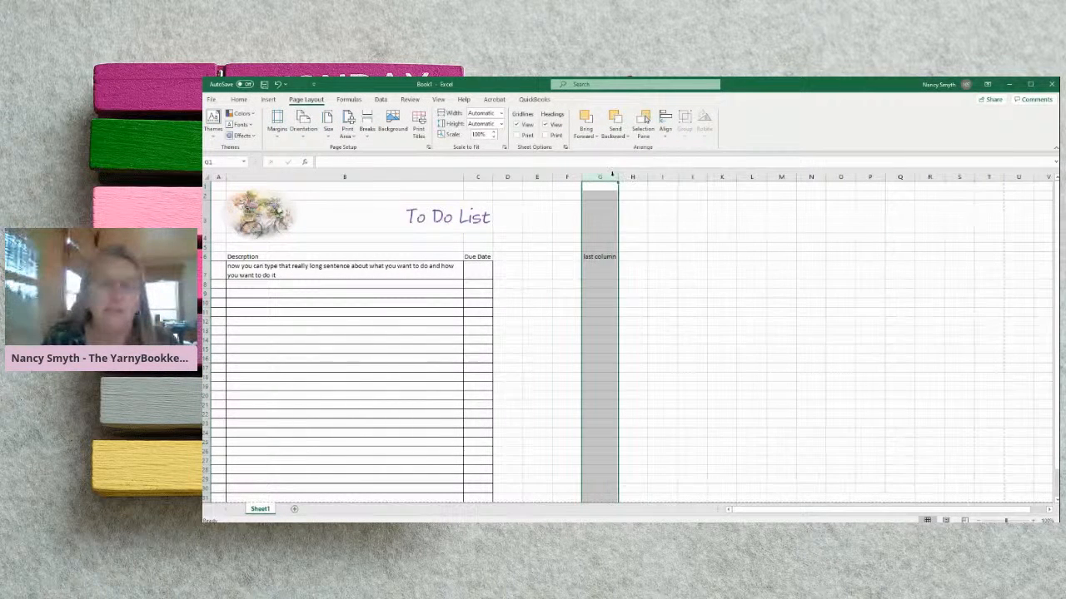
pyautogui.click(631, 281)
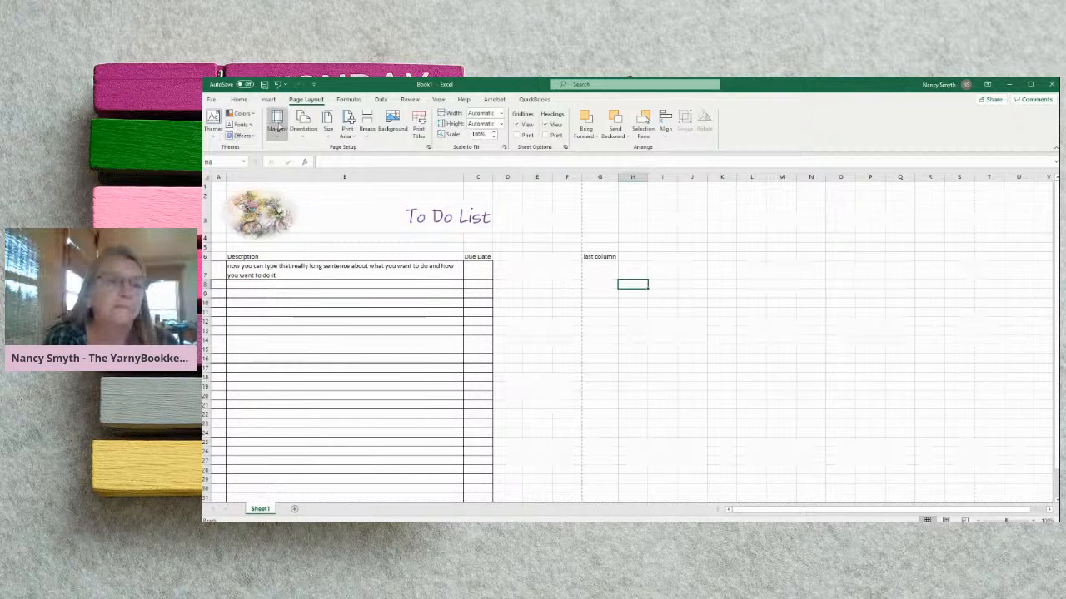
# Set the print scaling to Fit Sheet on One Page, check the print preview, and return to the sheet
pyautogui.click(303, 123)
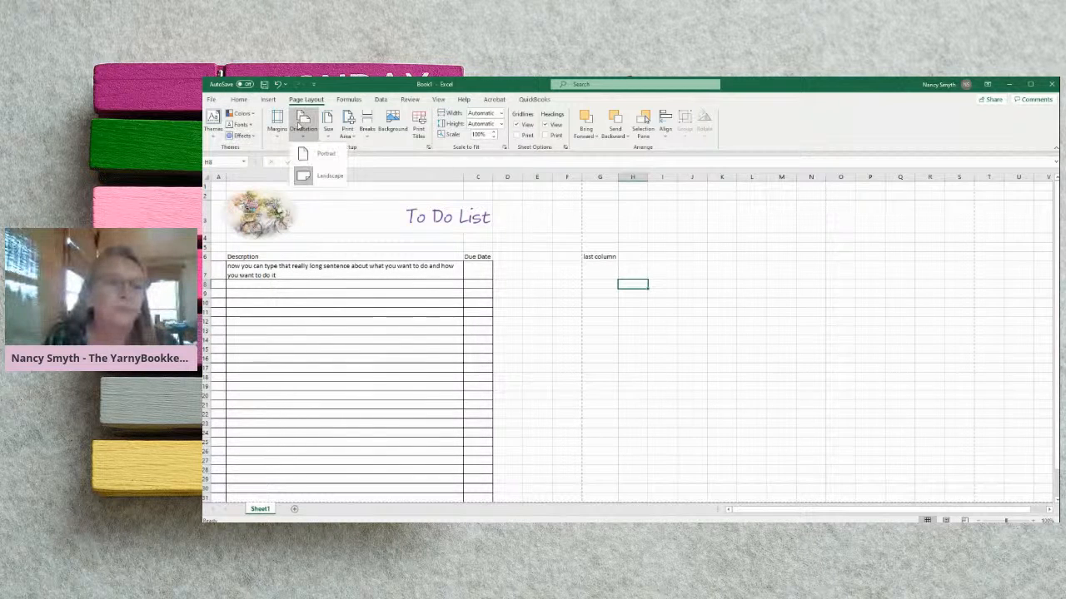
pyautogui.click(510, 257)
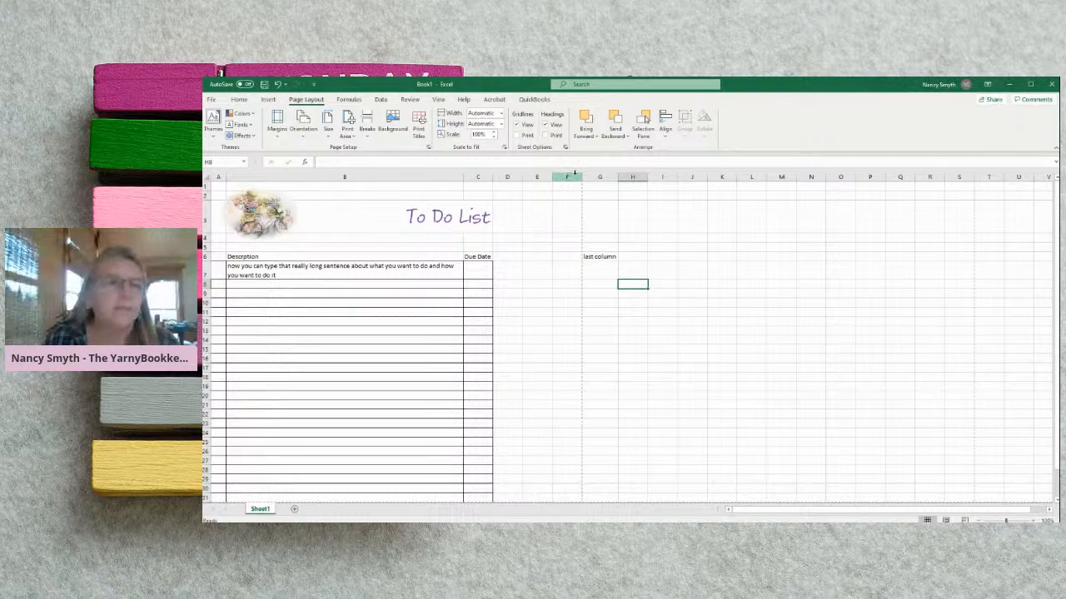
pyautogui.click(212, 100)
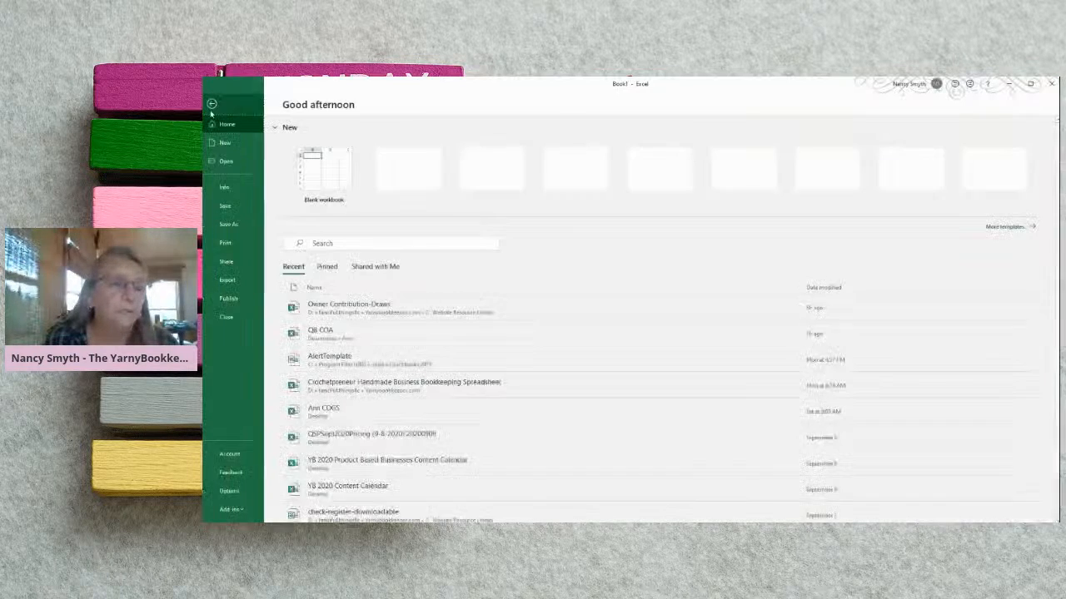
pyautogui.click(226, 243)
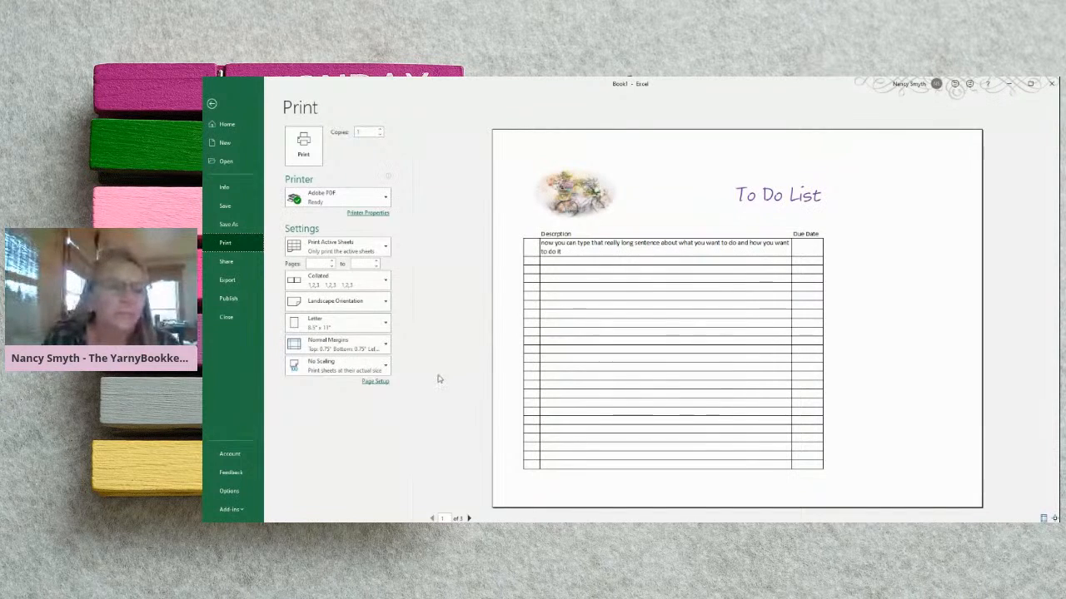
pyautogui.click(324, 369)
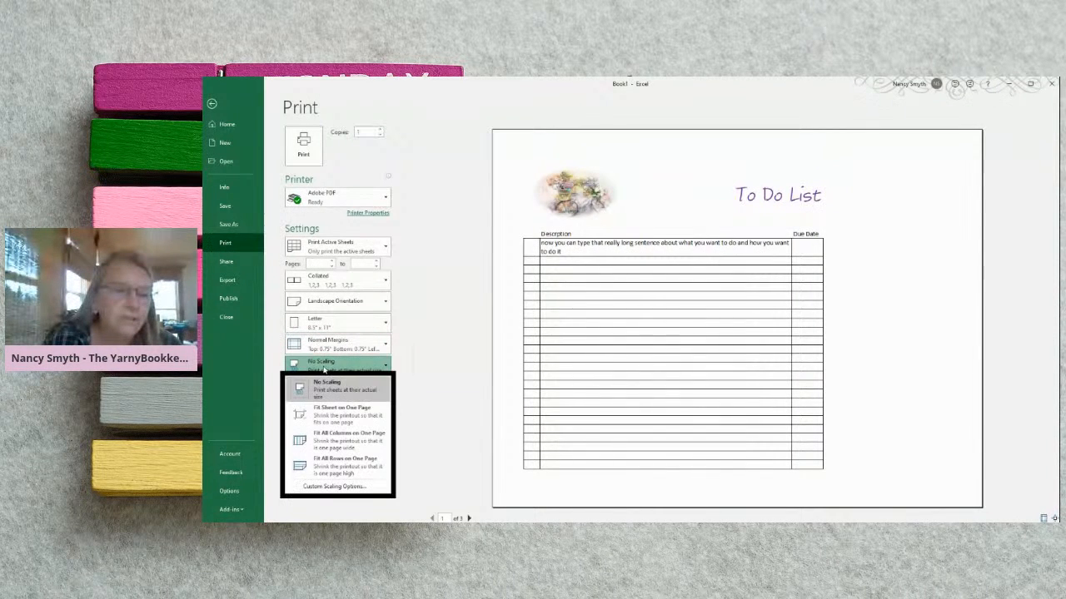
pyautogui.click(327, 416)
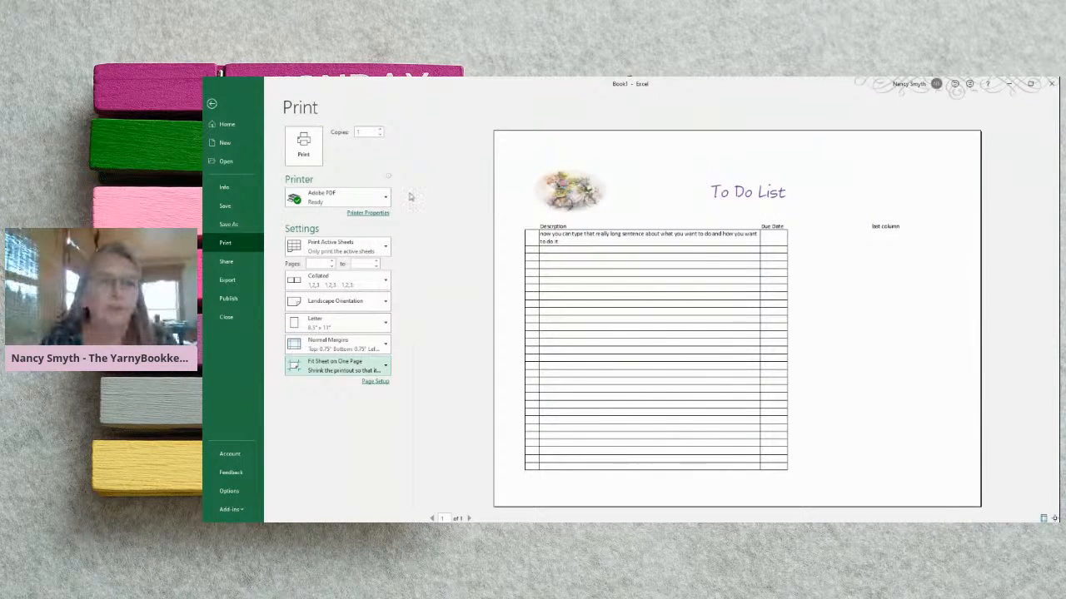
pyautogui.click(212, 105)
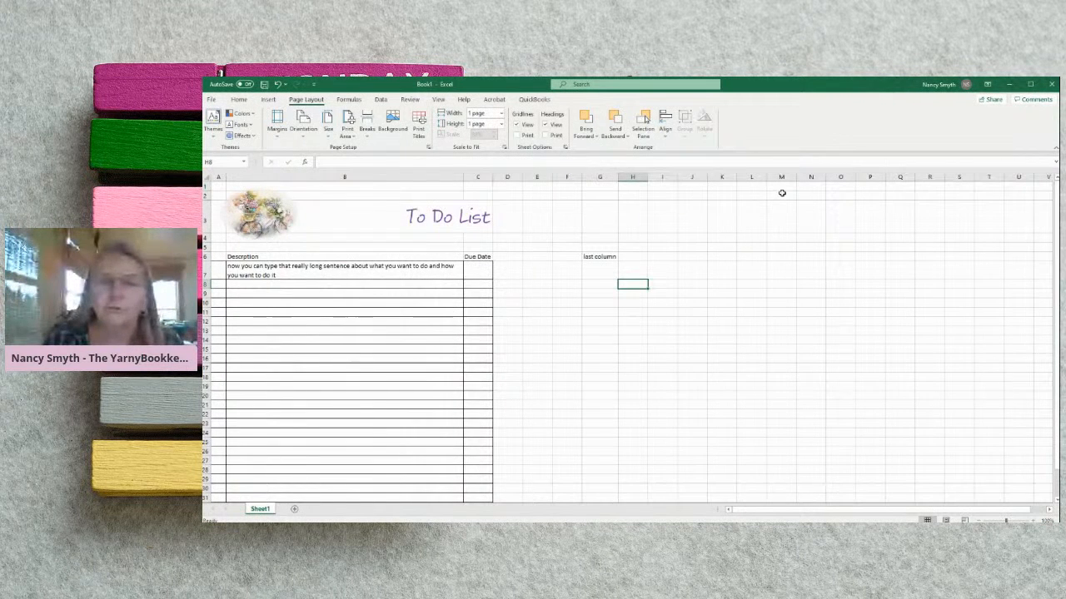
pyautogui.click(587, 273)
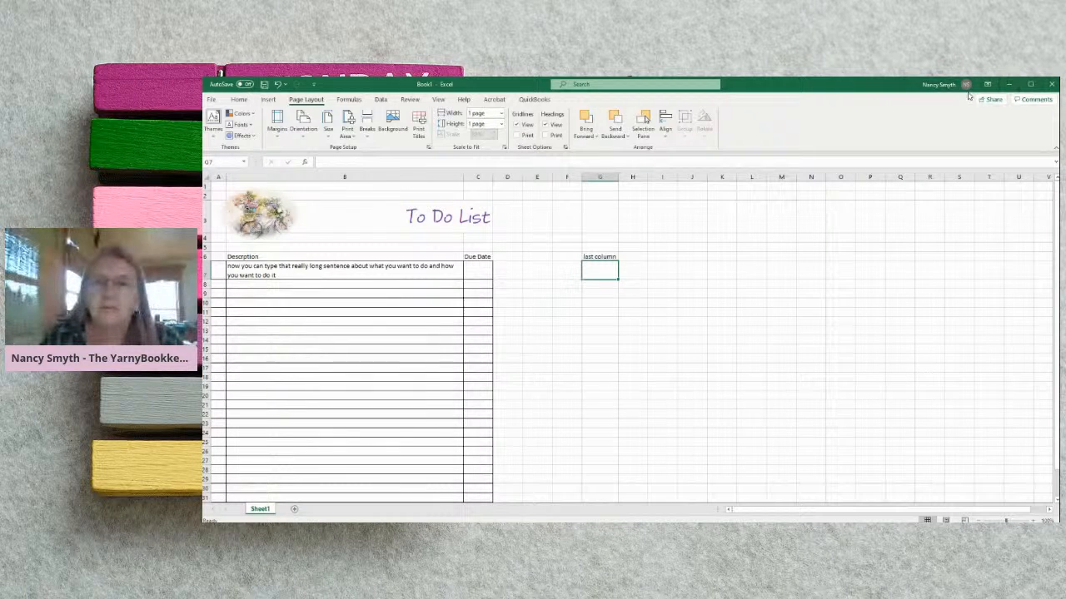
pyautogui.click(1012, 85)
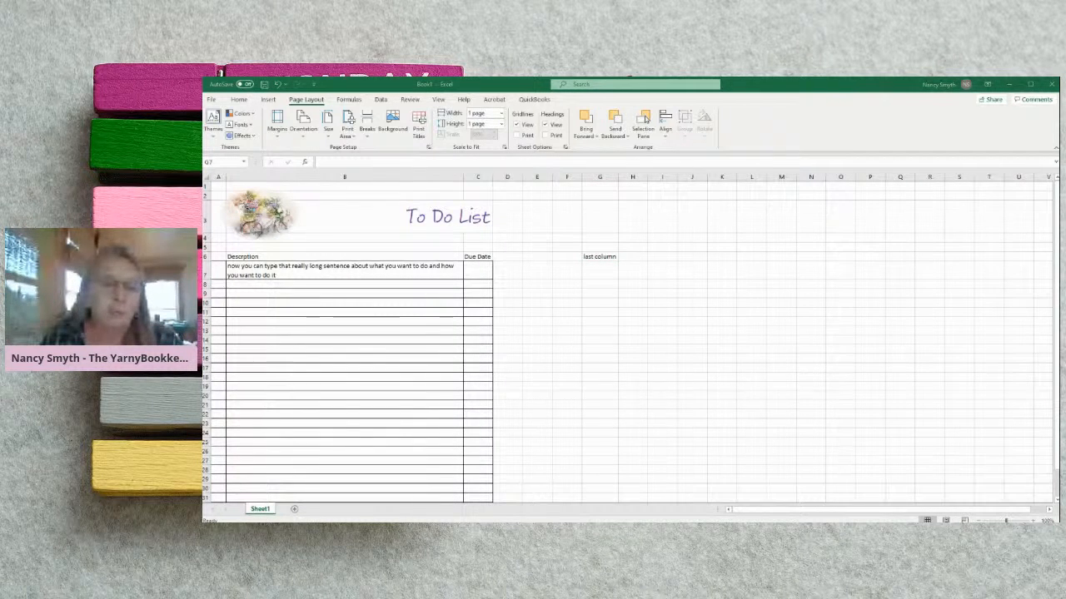